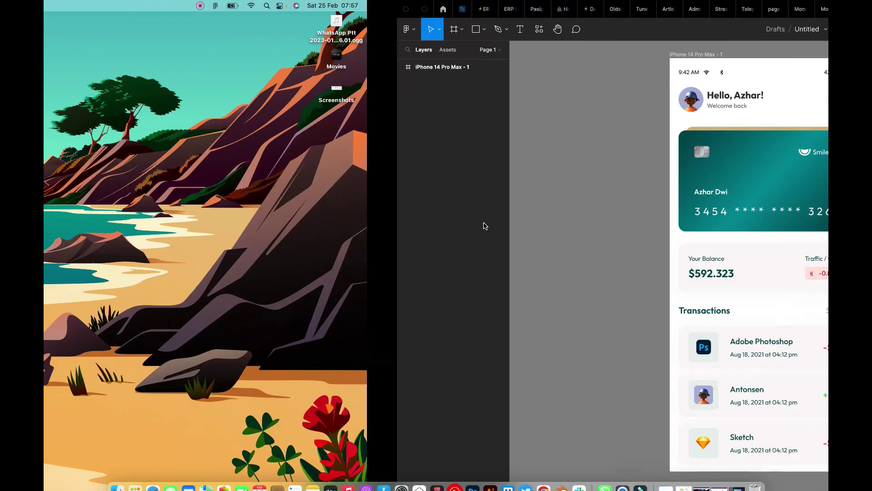
# Rename the iPhone 14 Pro Max - 1 frame to 'DASHBOARD'.
pyautogui.hscroll(-2, 559, 238)
pyautogui.scroll(-1, 560, 237)
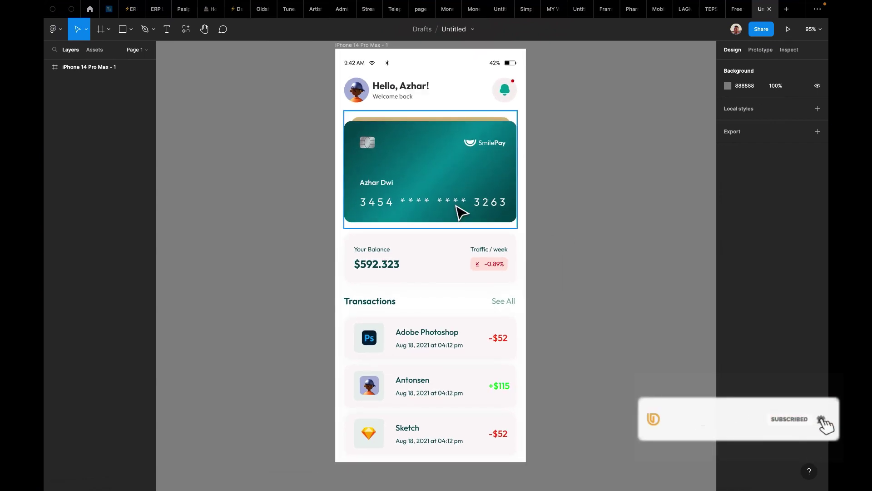
pyautogui.scroll(-1, 460, 211)
pyautogui.hscroll(4, 458, 211)
pyautogui.scroll(1, 459, 211)
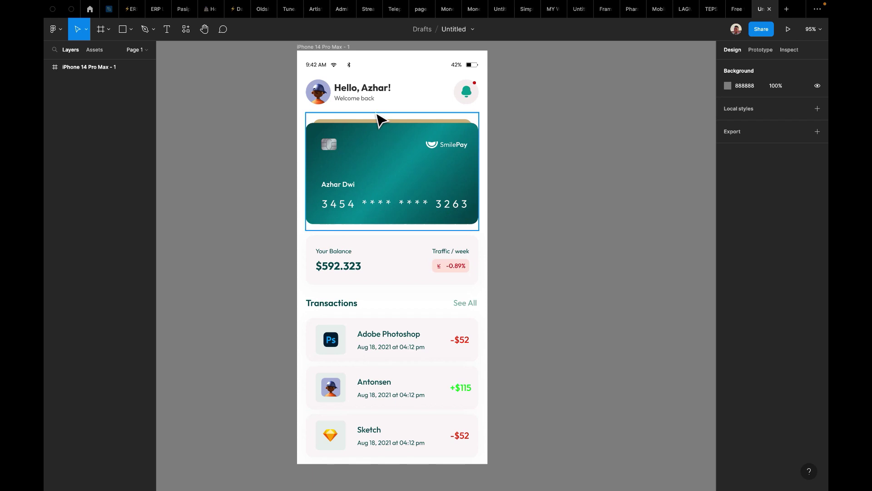
pyautogui.click(338, 55)
pyautogui.doubleClick(334, 47)
pyautogui.write('d')
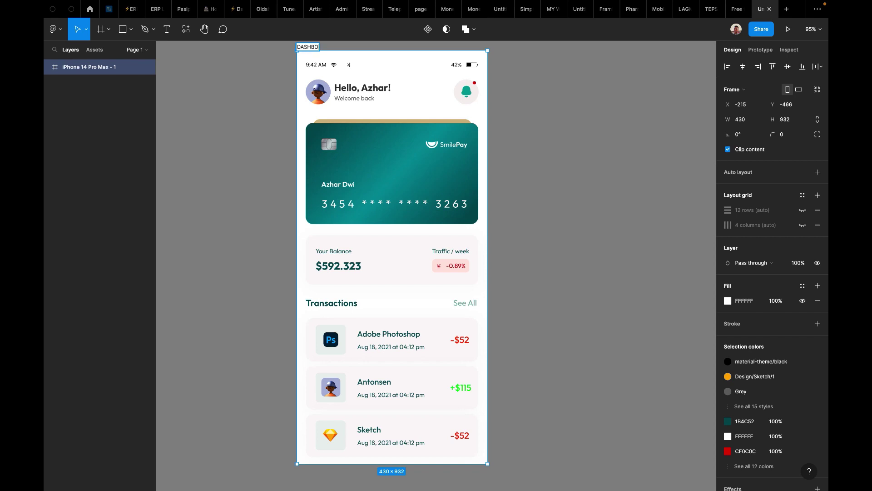
pyautogui.write('ASHBOARD')
pyautogui.click(499, 134)
# Reselect the renamed DASHBOARD frame.
pyautogui.scroll(-5, 502, 134)
pyautogui.hscroll(-1, 502, 134)
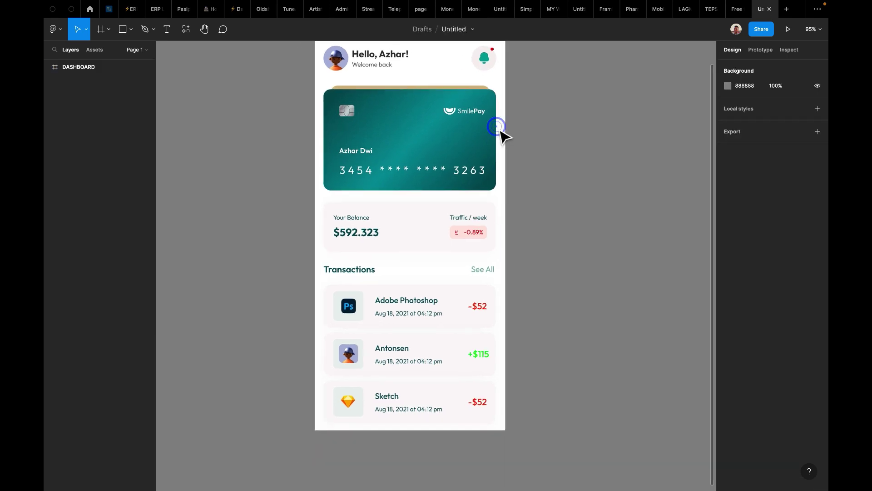
pyautogui.scroll(6, 502, 135)
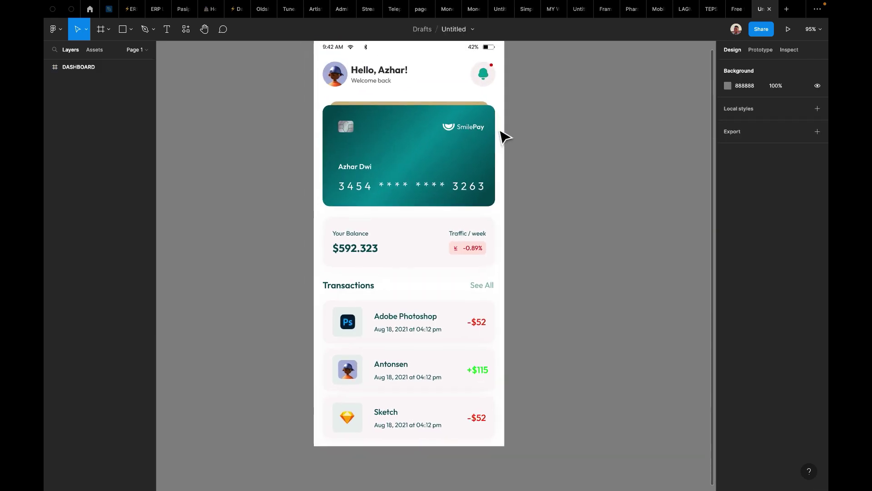
pyautogui.hscroll(1, 500, 136)
pyautogui.click(331, 57)
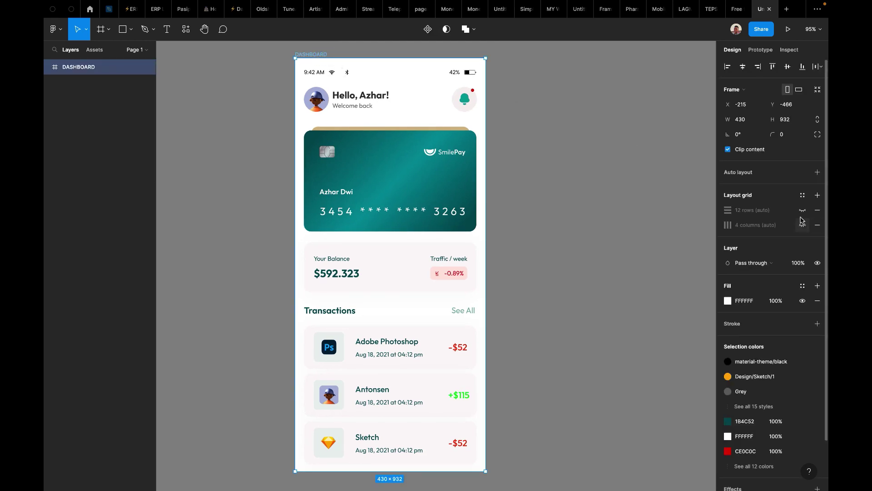
# Make DASHBOARD's 4-column layout grid visible and keep the 12-row grid hidden.
pyautogui.click(802, 211)
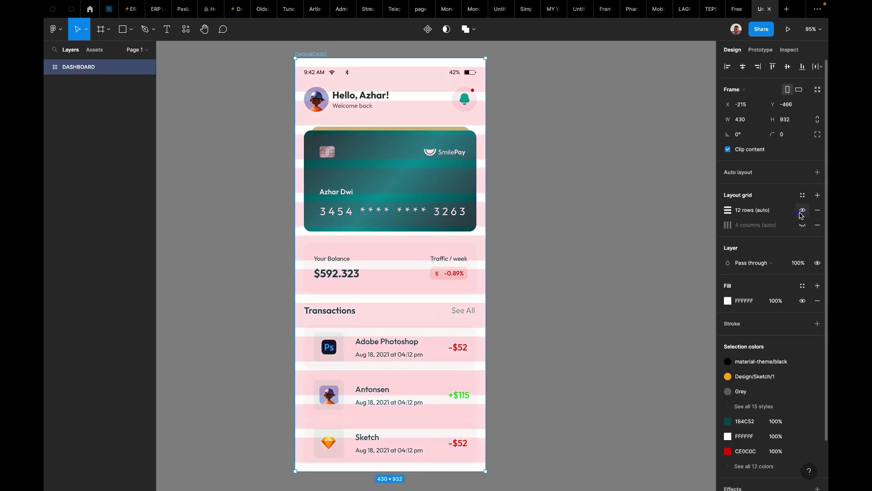
pyautogui.click(802, 225)
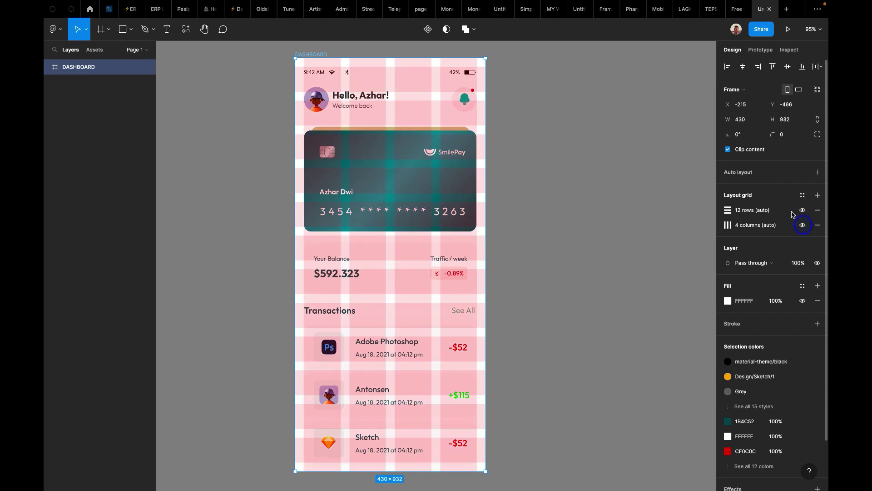
pyautogui.click(800, 210)
pyautogui.click(800, 208)
pyautogui.click(801, 211)
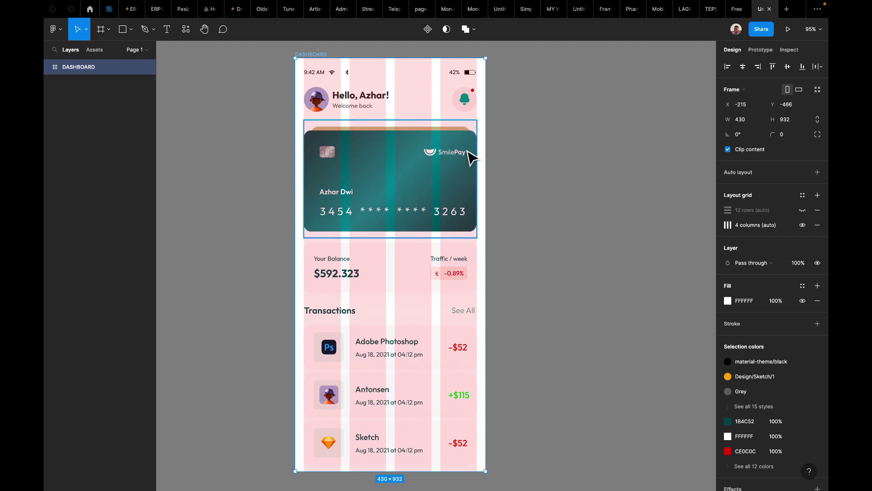
pyautogui.scroll(1, 493, 162)
pyautogui.scroll(-1, 498, 165)
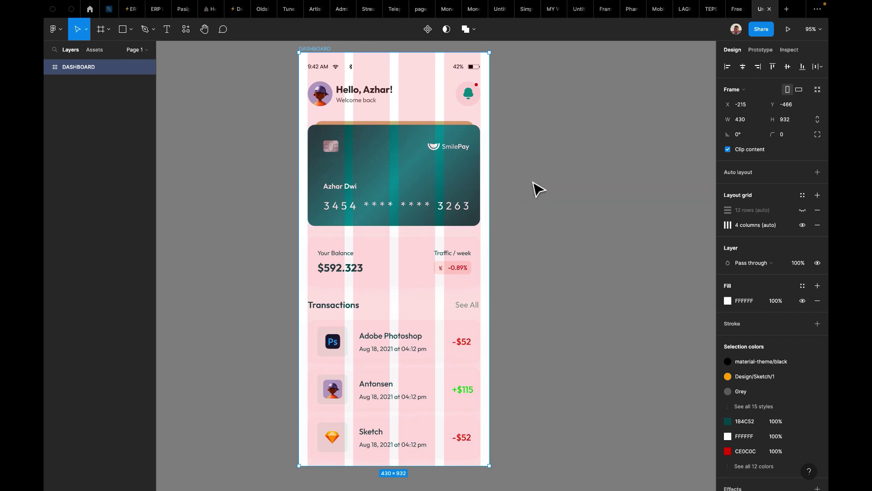
pyautogui.scroll(-5, 468, 275)
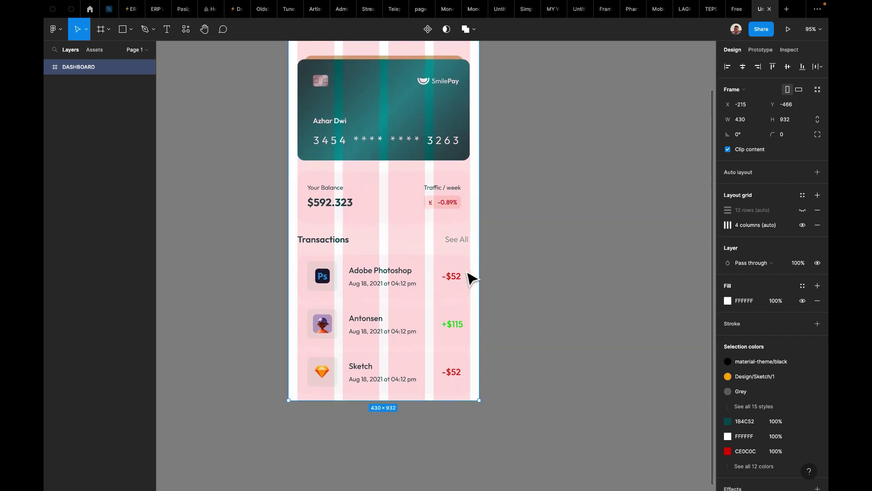
pyautogui.scroll(-4, 471, 276)
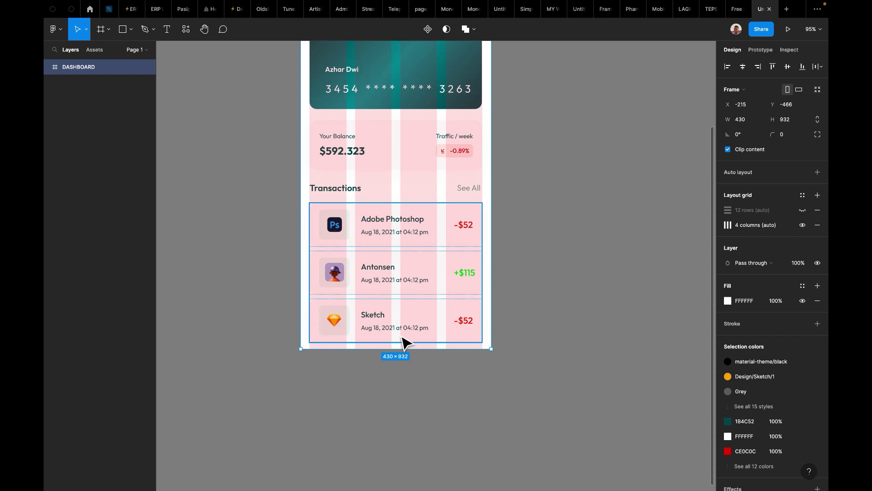
pyautogui.click(520, 326)
pyautogui.hscroll(3, 509, 326)
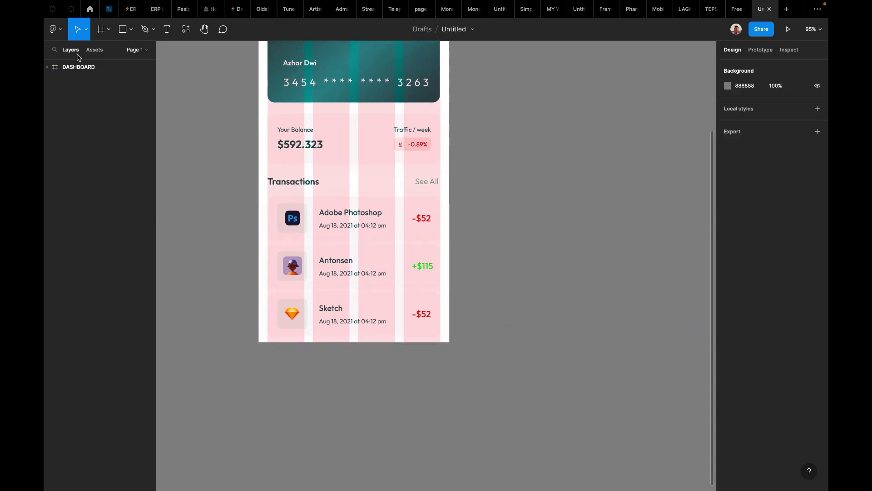
pyautogui.scroll(4, 240, 113)
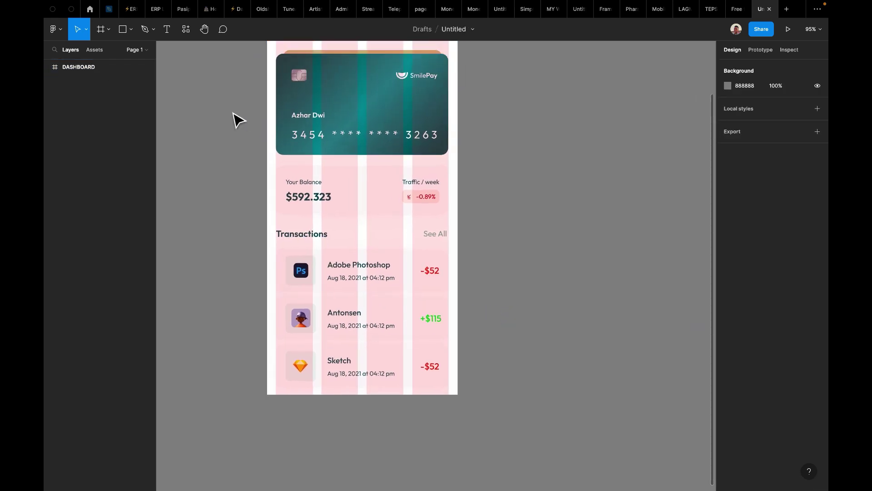
# Draw a new 375-wide frame, Frame 25, beside the dashboard's bottom.
pyautogui.click(100, 30)
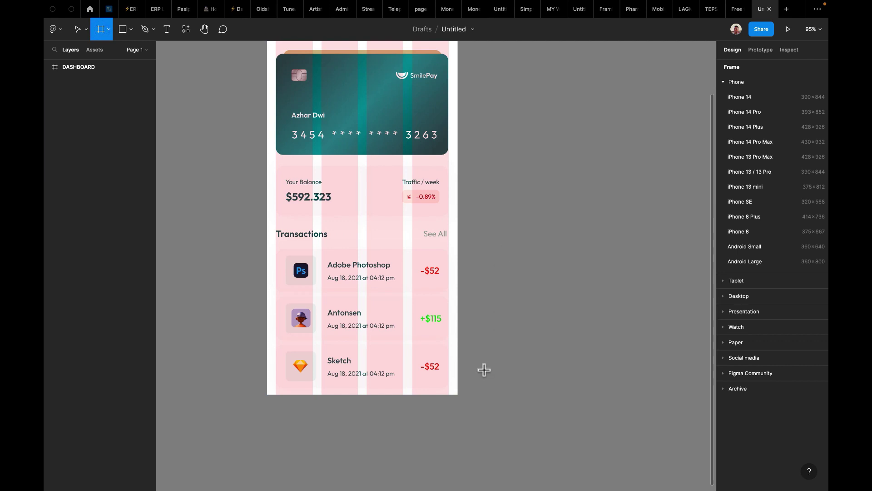
pyautogui.moveTo(468, 356); pyautogui.dragTo(634, 394)
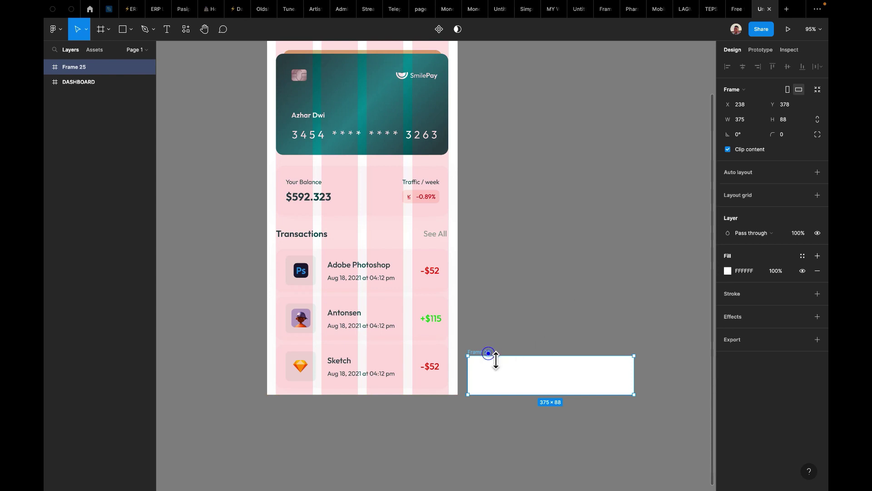
pyautogui.moveTo(494, 361); pyautogui.dragTo(527, 381)
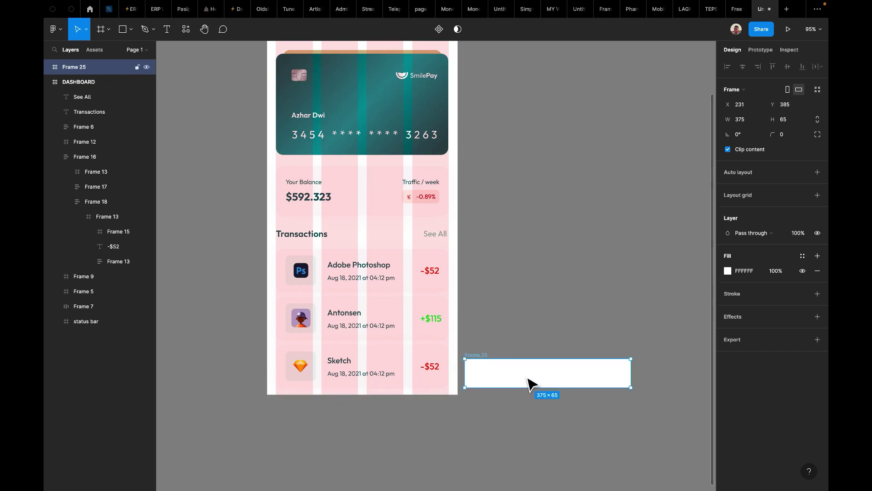
# Copy DASHBOARD's 4-column layout grid and paste it onto Frame 25.
pyautogui.scroll(4, 463, 249)
pyautogui.click(287, 73)
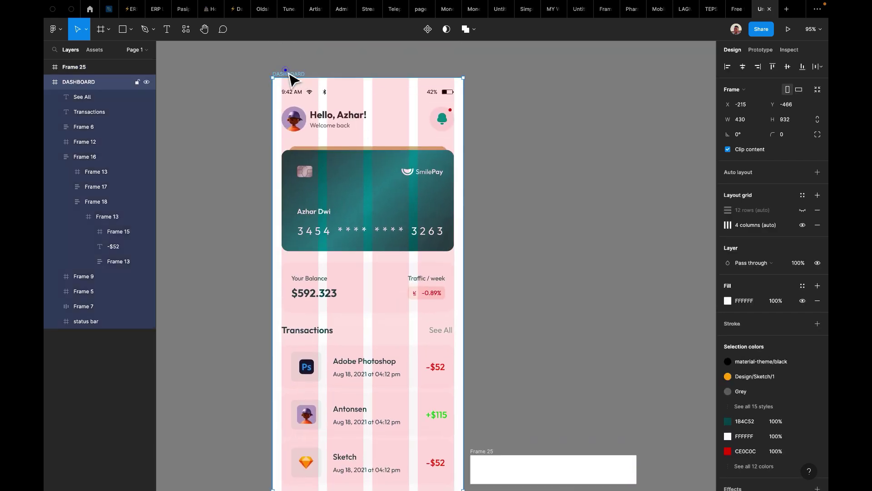
pyautogui.click(717, 226)
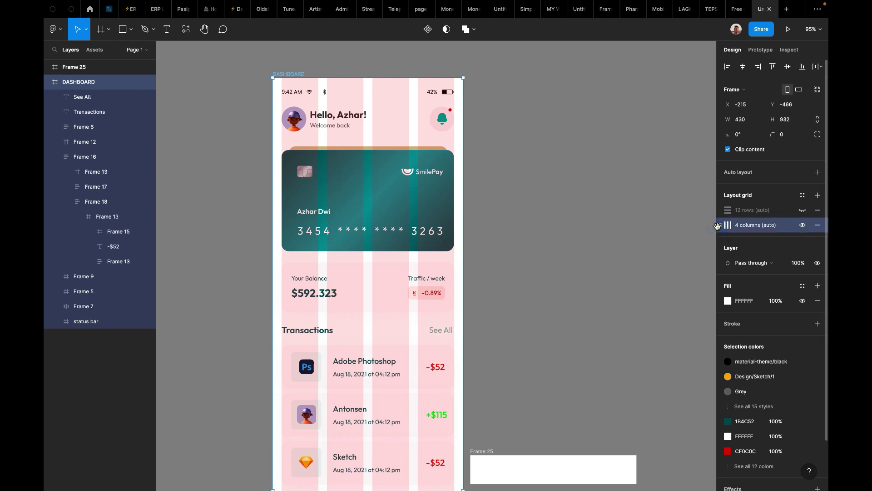
pyautogui.scroll(-5, 627, 356)
pyautogui.click(463, 349)
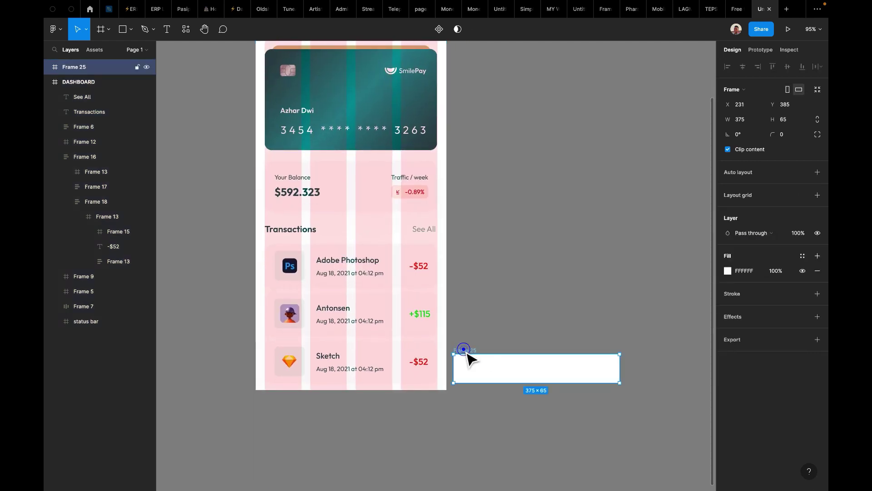
pyautogui.press('super+v')
pyautogui.click(489, 296)
# Adjust Frame 25's height to 78 px.
pyautogui.click(474, 353)
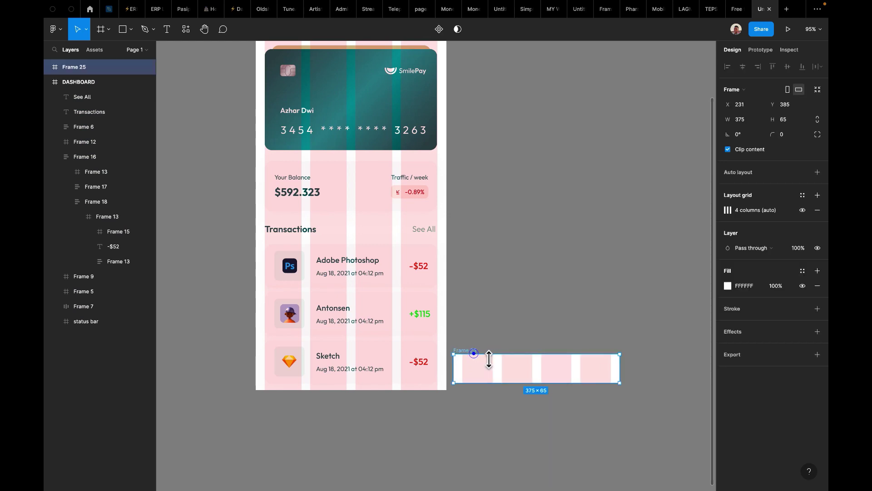
pyautogui.moveTo(489, 358); pyautogui.dragTo(489, 354)
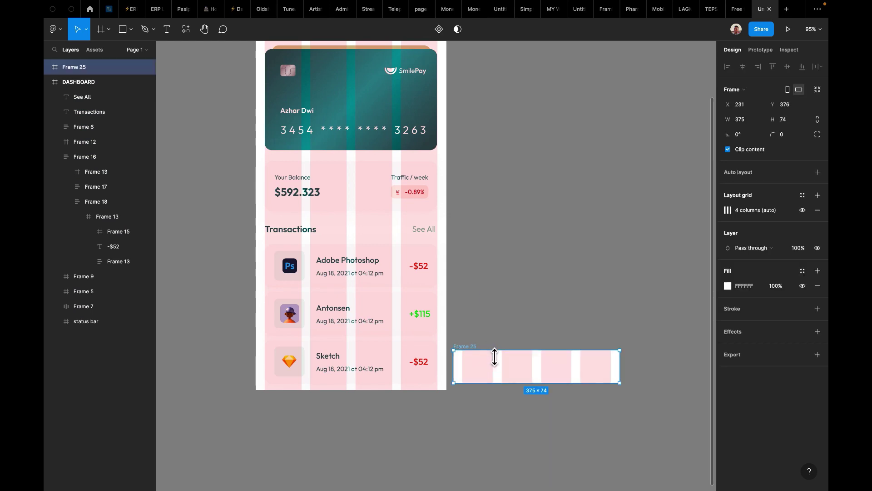
pyautogui.click(506, 313)
pyautogui.click(466, 345)
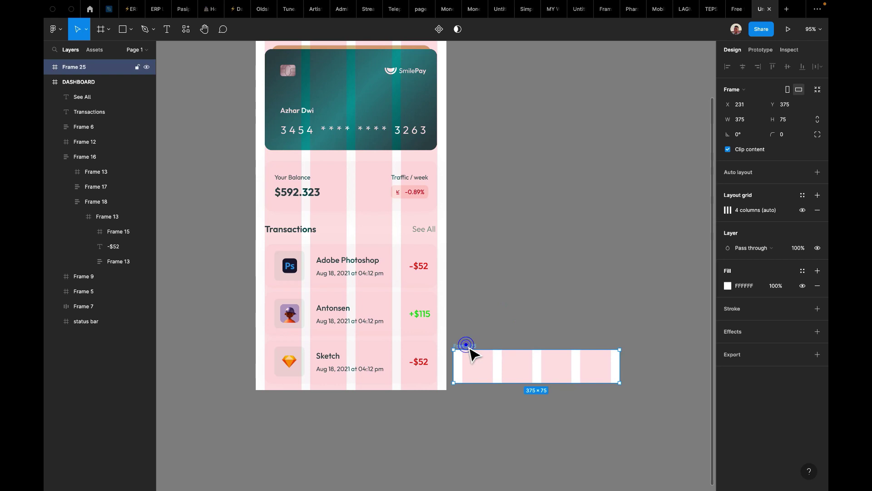
pyautogui.hscroll(2, 472, 353)
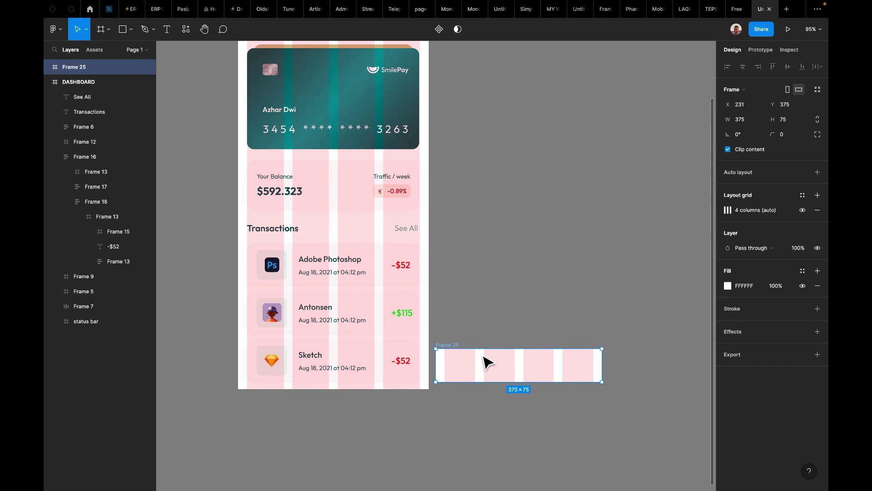
pyautogui.scroll(-2, 500, 318)
pyautogui.hscroll(2, 499, 318)
pyautogui.click(469, 286)
pyautogui.hscroll(1, 409, 290)
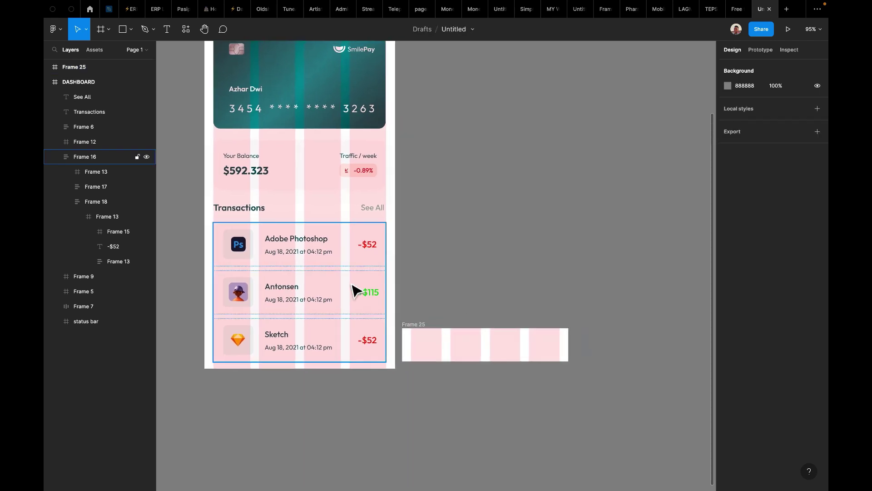
pyautogui.click(427, 336)
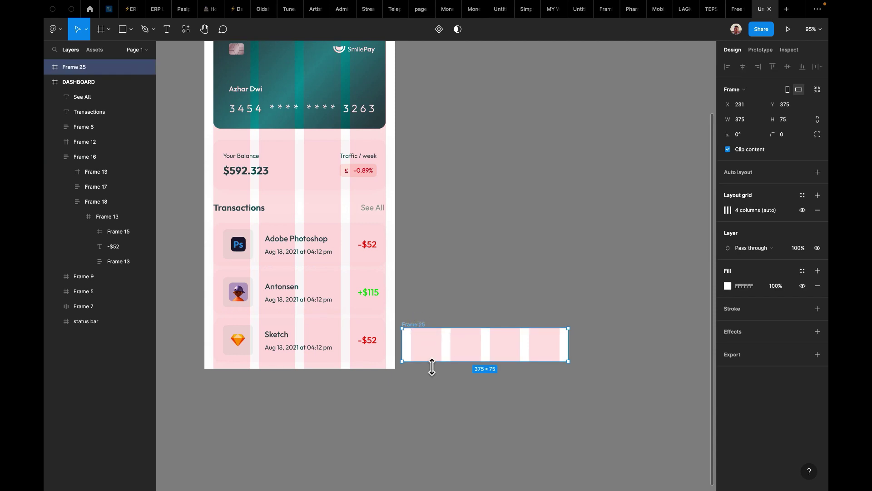
pyautogui.moveTo(432, 367); pyautogui.dragTo(432, 368)
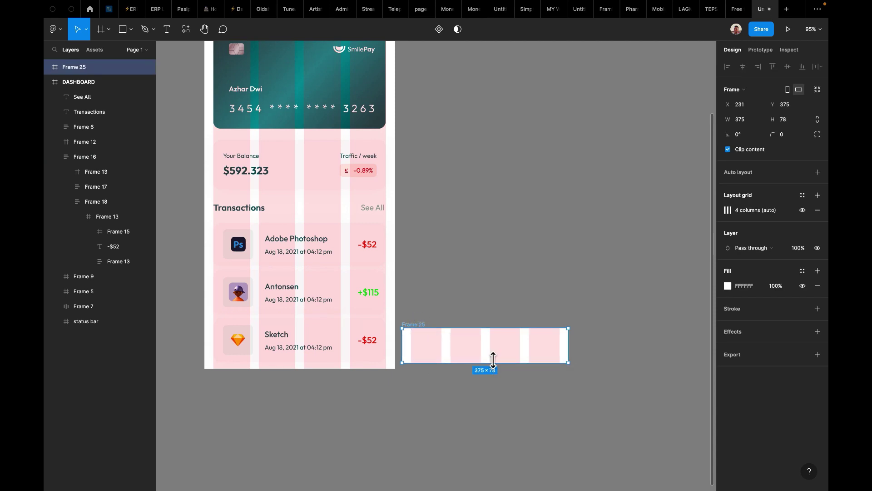
pyautogui.click(472, 302)
pyautogui.scroll(2, 471, 303)
pyautogui.hscroll(1, 471, 303)
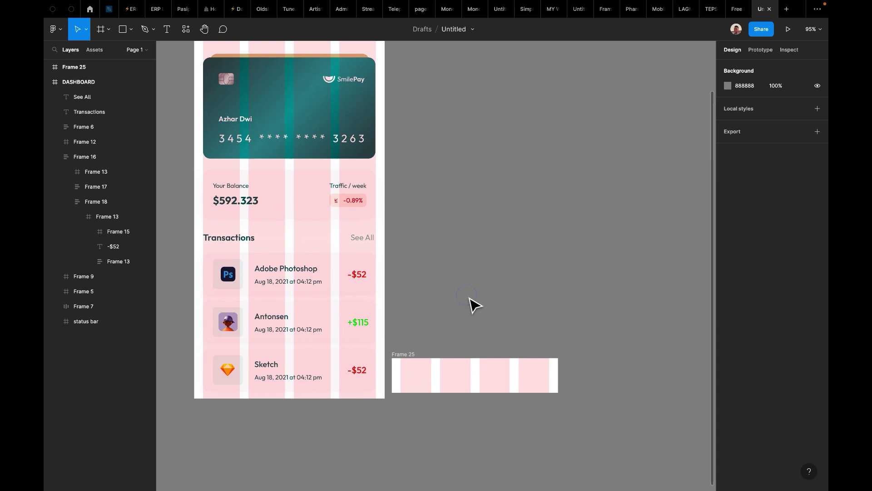
pyautogui.scroll(1, 471, 303)
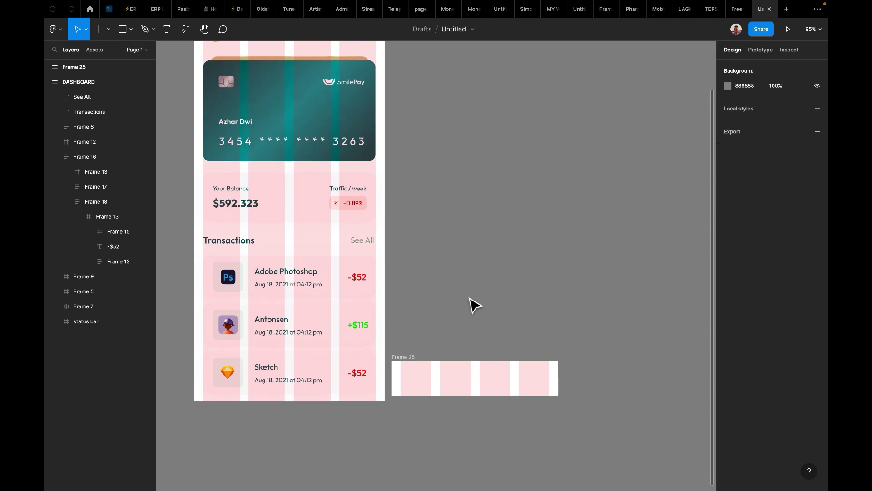
pyautogui.scroll(2, 469, 297)
pyautogui.hscroll(-3, 470, 298)
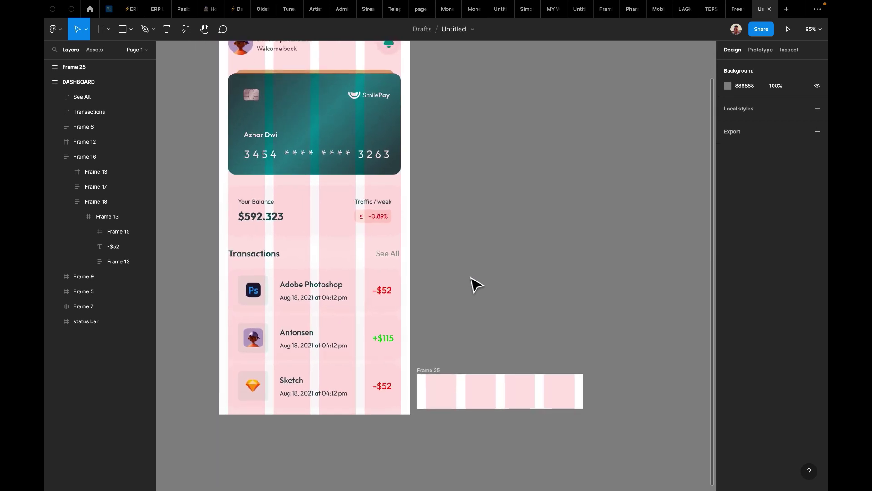
pyautogui.hscroll(2, 360, 243)
pyautogui.scroll(2, 267, 167)
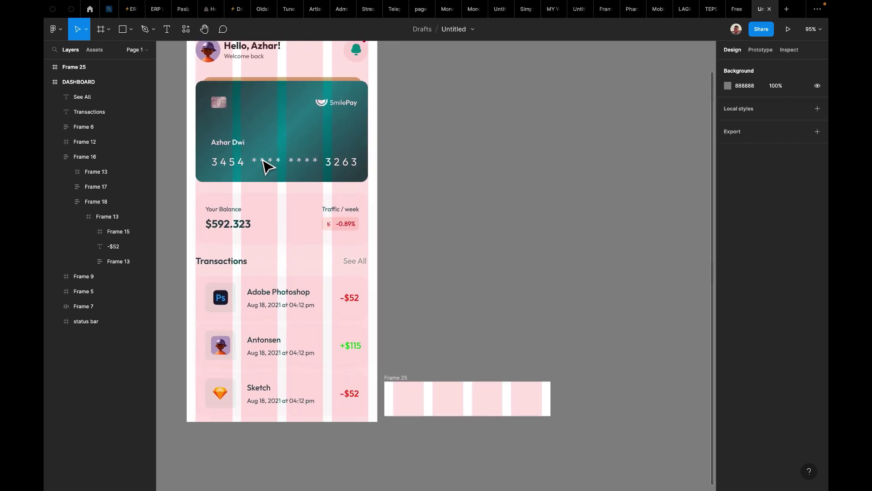
# Launch the Iconly v2.3 icon plugin.
pyautogui.click(55, 29)
pyautogui.moveTo(73, 71)
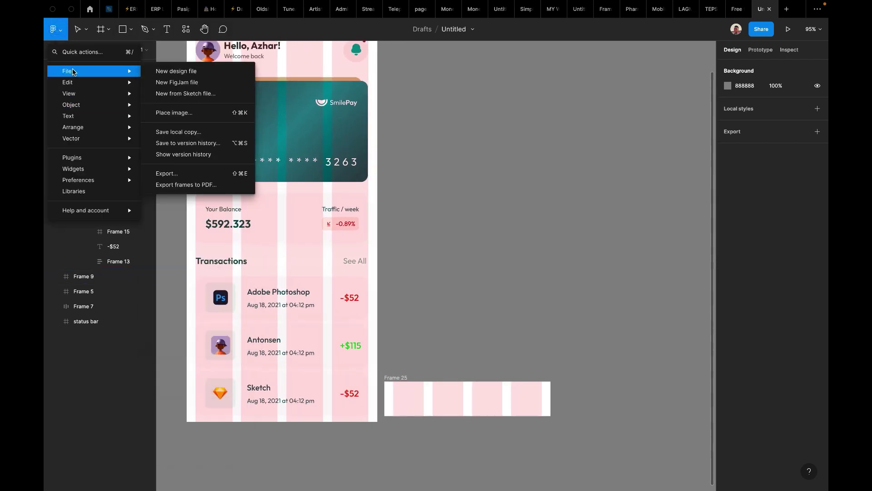
pyautogui.moveTo(92, 157)
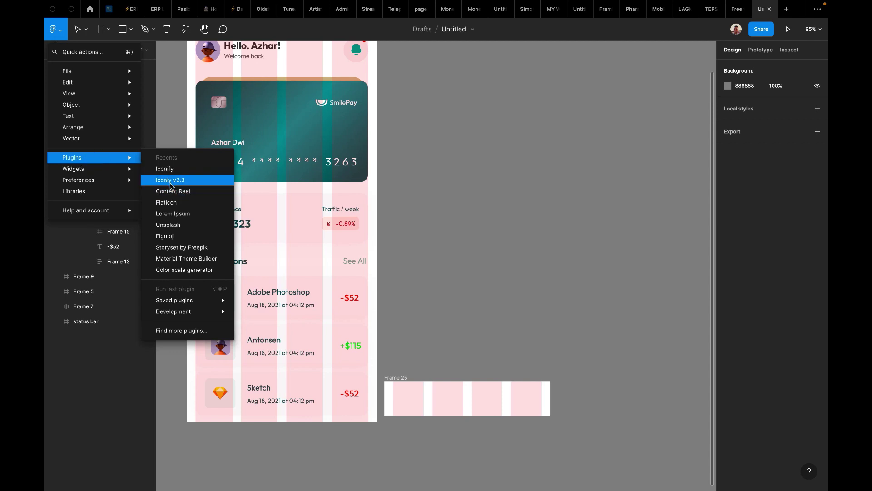
pyautogui.click(169, 181)
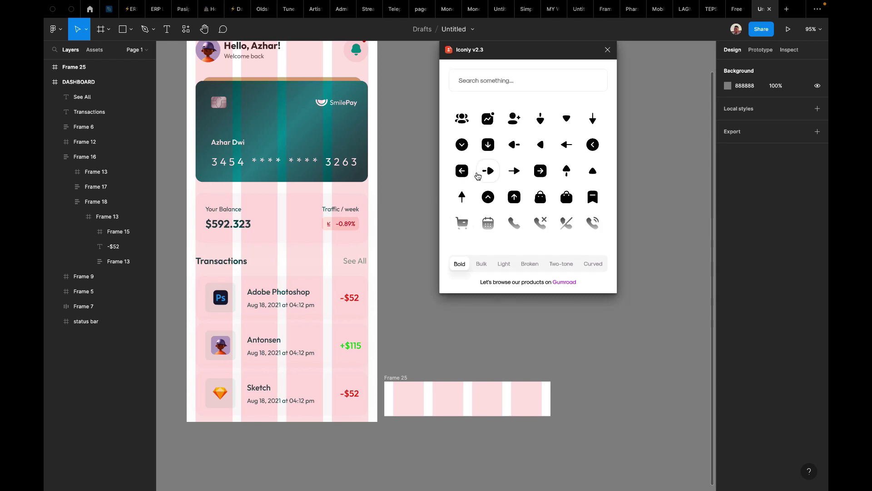
# Place light-outline and bold Home icons beside the dashboard.
pyautogui.click(503, 262)
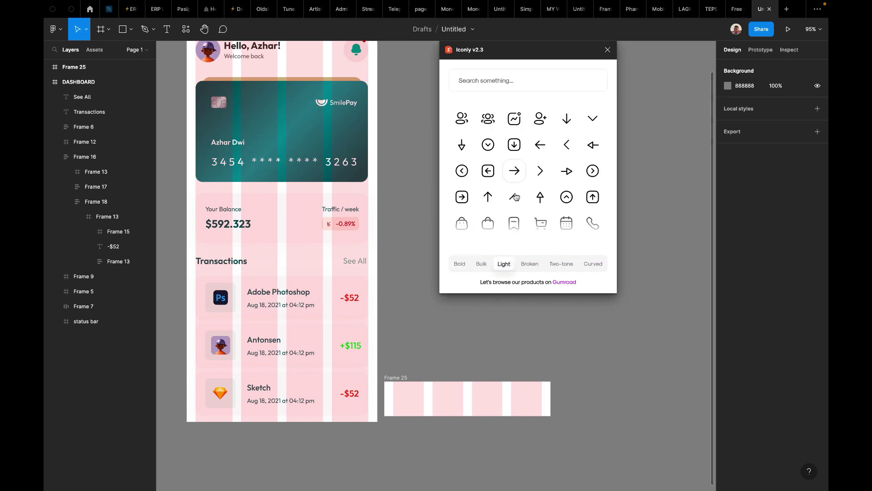
pyautogui.scroll(-4, 516, 196)
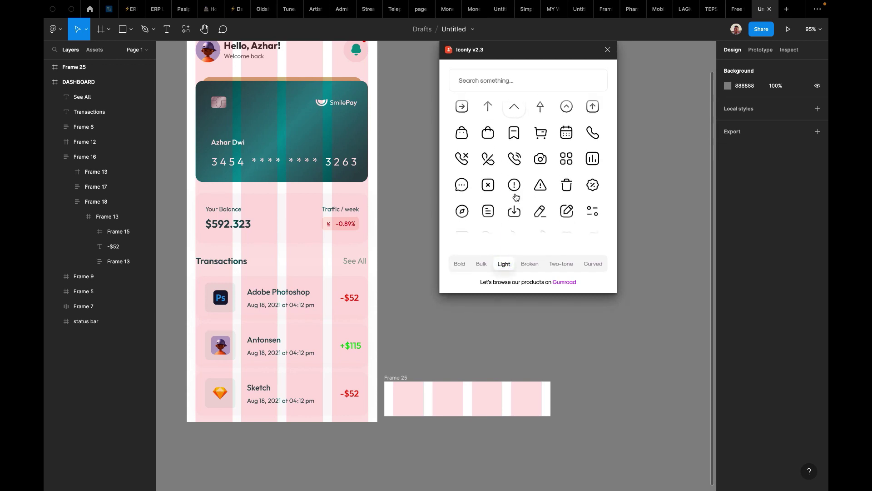
pyautogui.scroll(-5, 515, 196)
pyautogui.scroll(10, 489, 99)
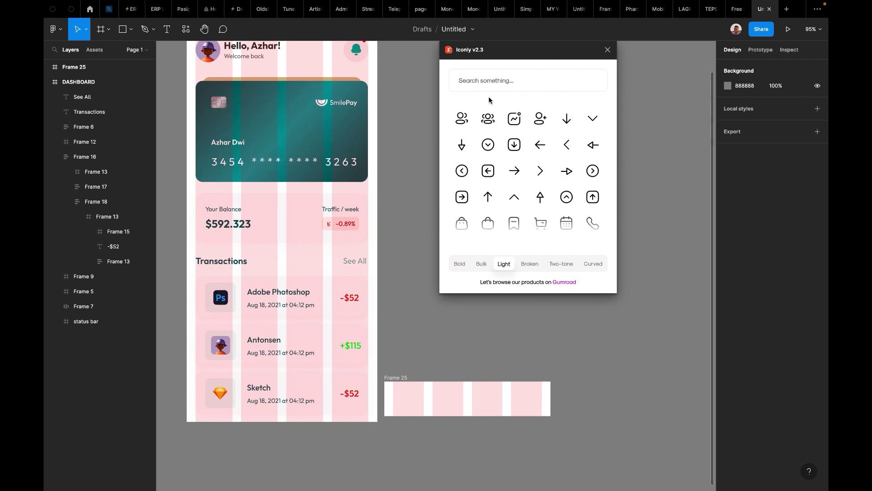
pyautogui.write('HO')
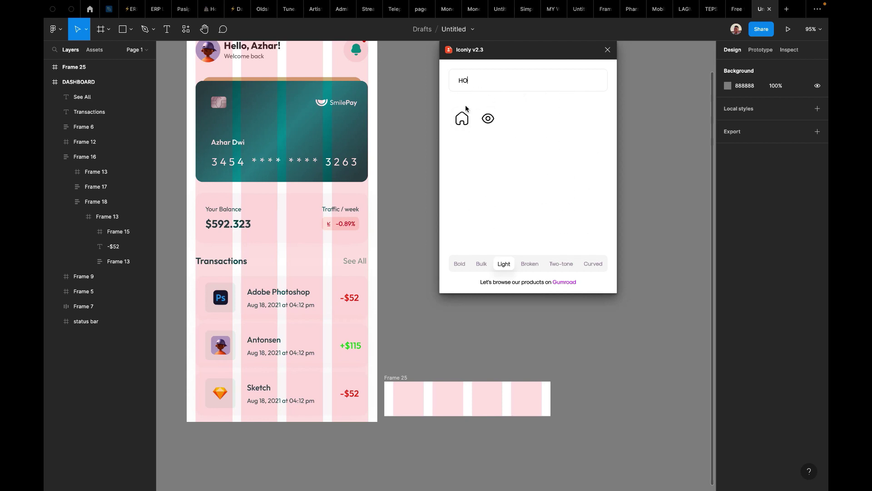
pyautogui.moveTo(466, 108); pyautogui.dragTo(409, 187)
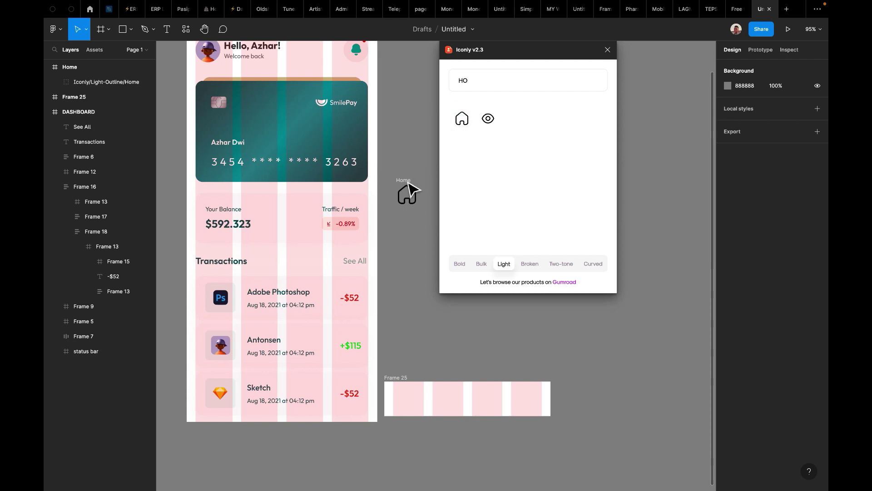
pyautogui.doubleClick(466, 81)
pyautogui.press('BackSpace')
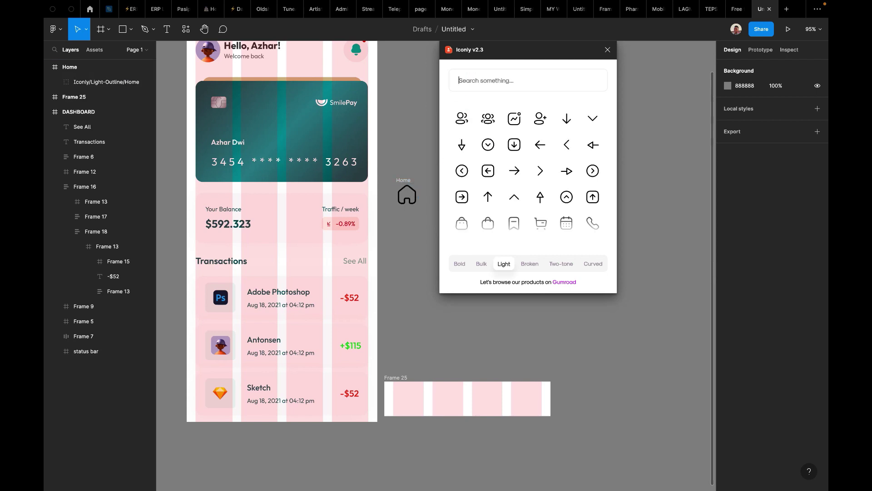
pyautogui.click(460, 262)
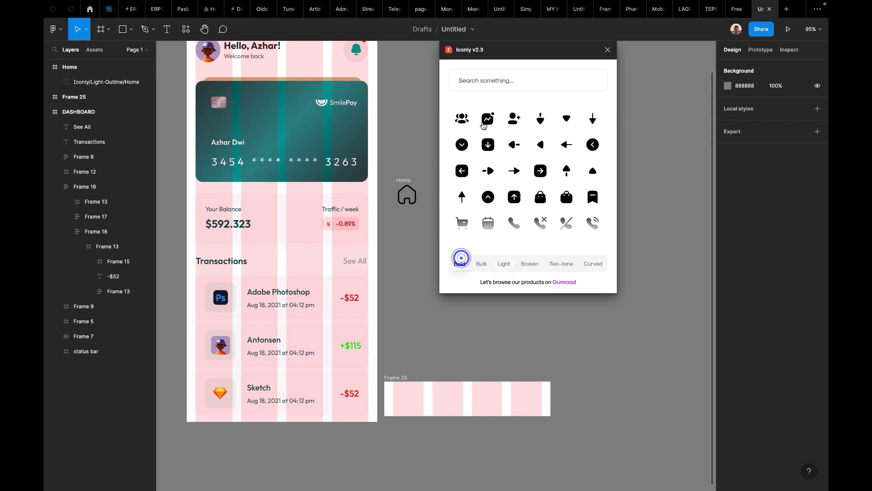
pyautogui.write('HOME')
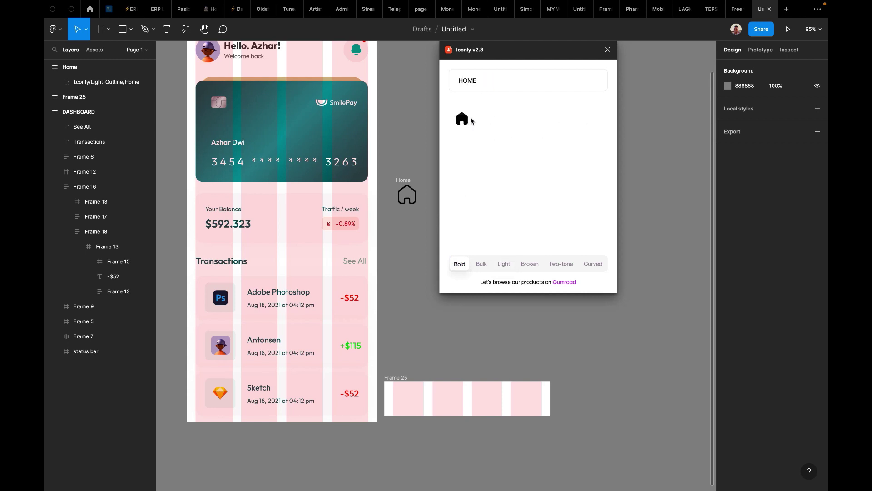
pyautogui.moveTo(462, 119); pyautogui.dragTo(430, 143)
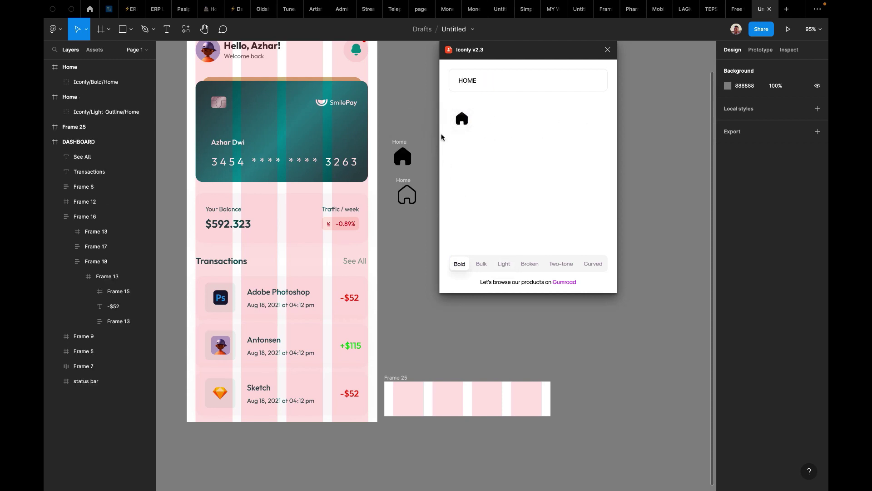
# Place bold and light-outline Document icons on the canvas.
pyautogui.moveTo(458, 81); pyautogui.dragTo(452, 81)
pyautogui.write('tR')
pyautogui.press('BackSpace')
pyautogui.press('BackSpace')
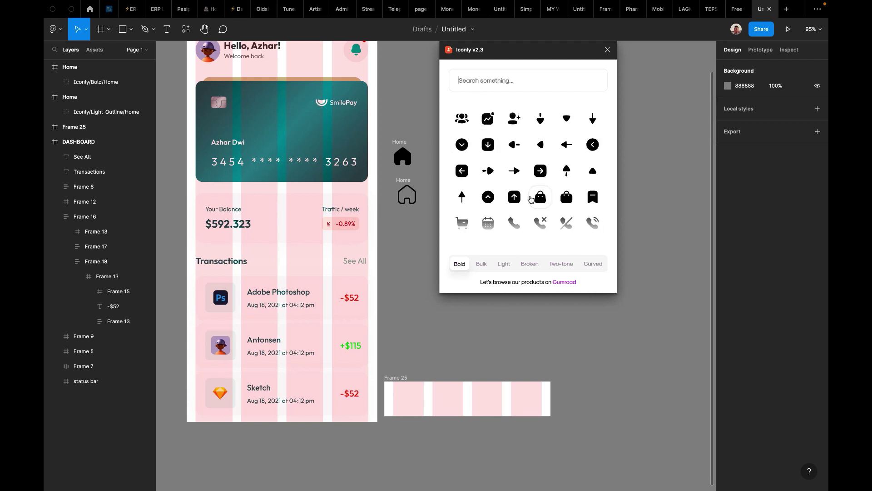
pyautogui.scroll(-5, 531, 199)
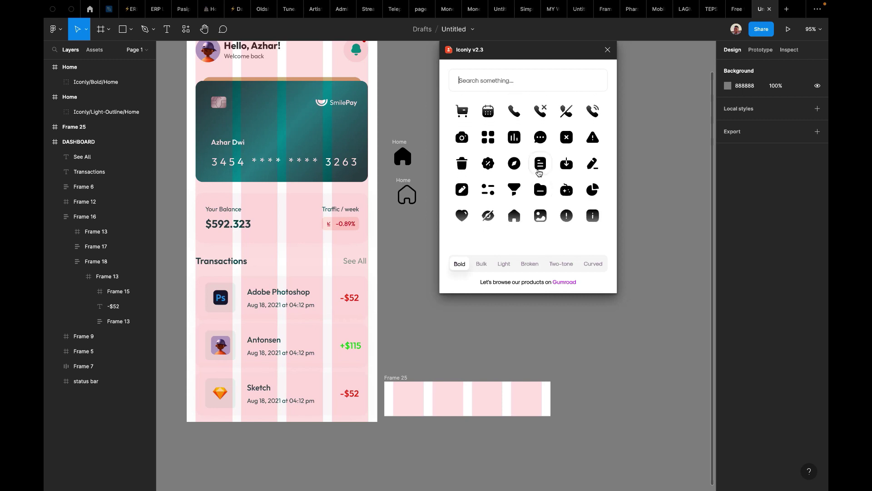
pyautogui.moveTo(539, 171); pyautogui.dragTo(411, 233)
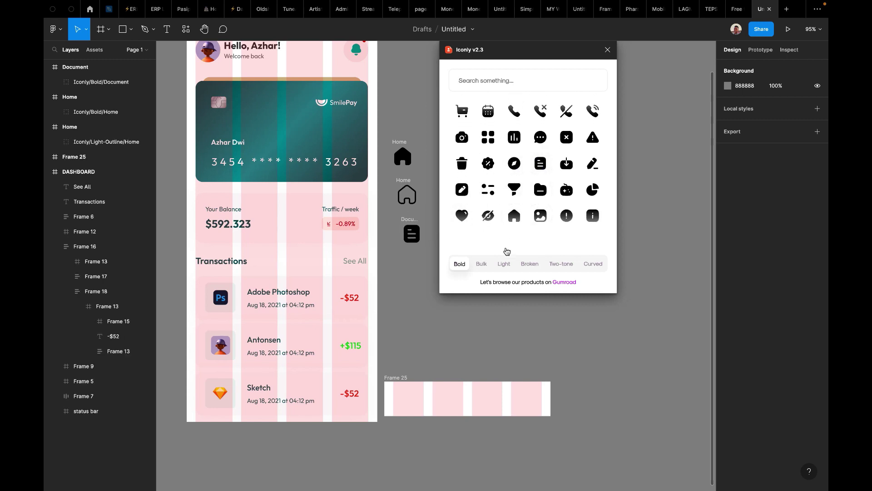
pyautogui.click(505, 264)
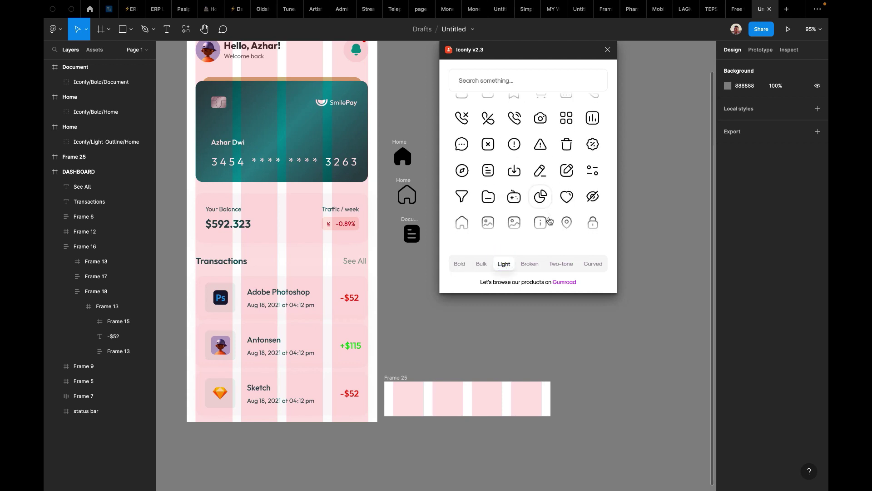
pyautogui.moveTo(486, 176); pyautogui.dragTo(412, 257)
# Place light-outline and bold Wallet icons on the canvas.
pyautogui.scroll(-2, 516, 186)
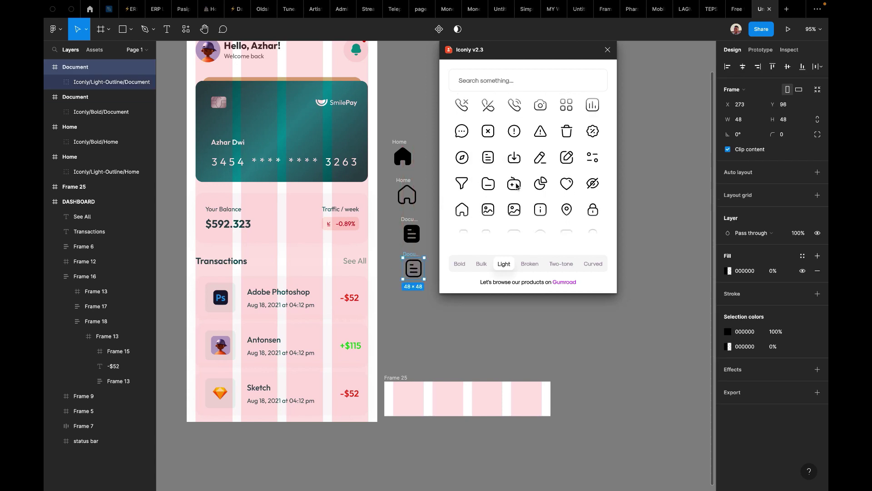
pyautogui.scroll(2, 516, 186)
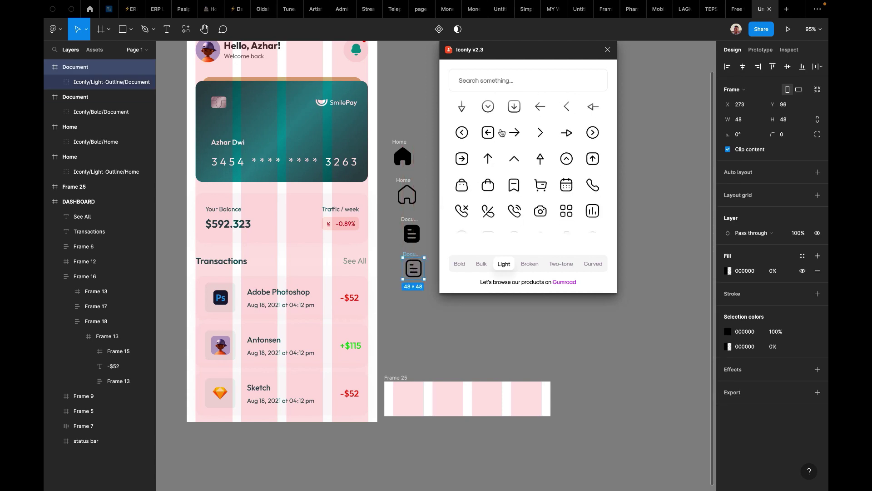
pyautogui.click(492, 81)
pyautogui.write('CAR')
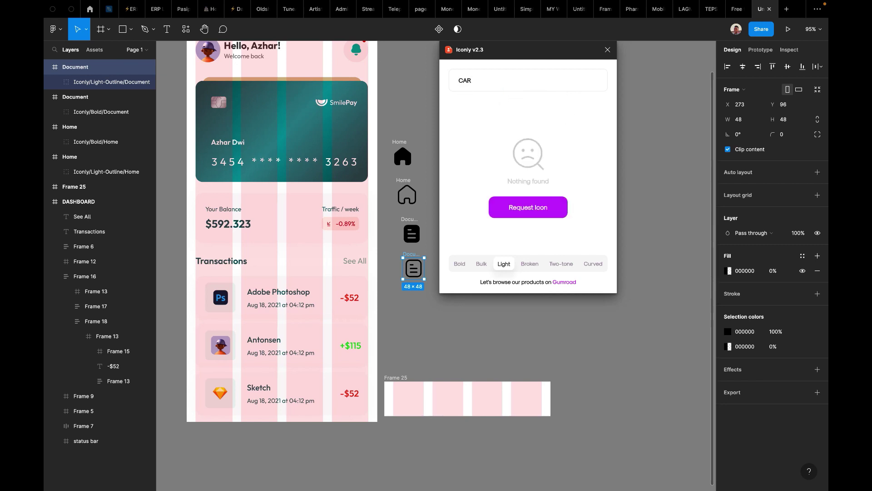
pyautogui.press('BackSpace')
pyautogui.press('BackSpace')
pyautogui.press('BackSpace')
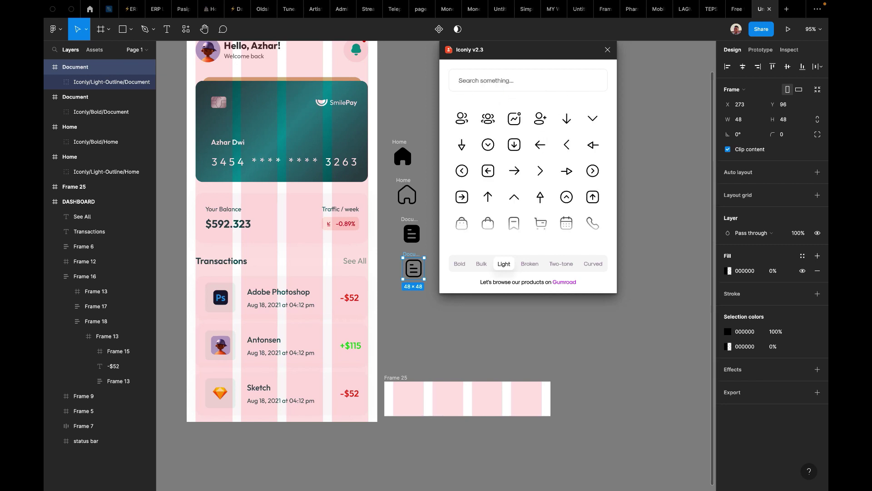
pyautogui.scroll(-1, 530, 172)
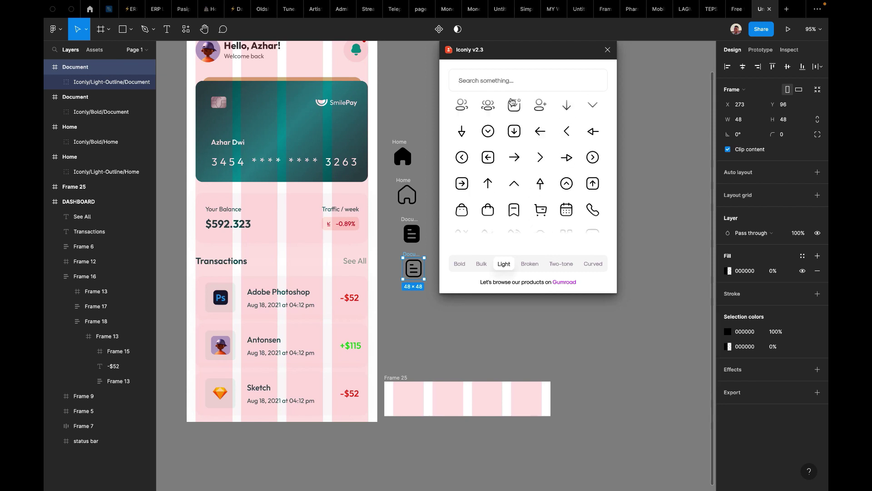
pyautogui.write('WA')
pyautogui.moveTo(482, 129); pyautogui.dragTo(411, 121)
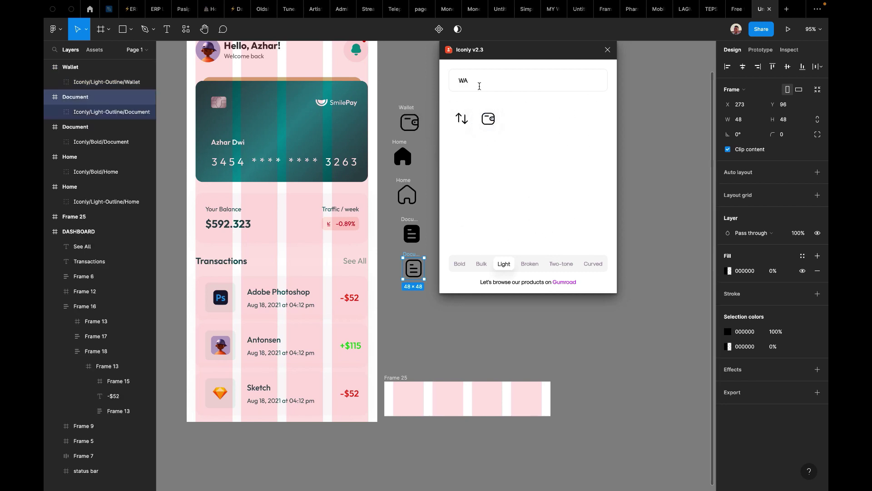
pyautogui.press('BackSpace')
pyautogui.press('BackSpace')
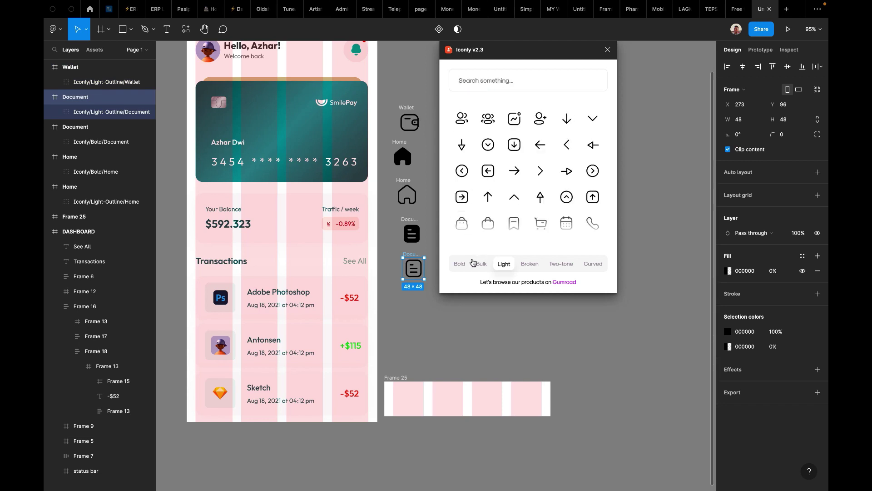
pyautogui.click(464, 263)
pyautogui.write('WALLET')
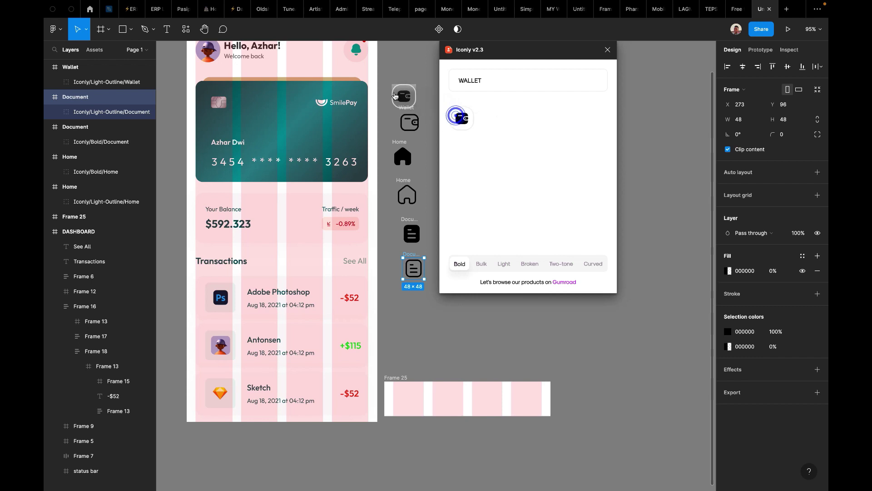
pyautogui.moveTo(394, 96); pyautogui.dragTo(394, 97)
# Add bold and light-outline Profile icons above the wallets, then close the plugin.
pyautogui.doubleClick(482, 83)
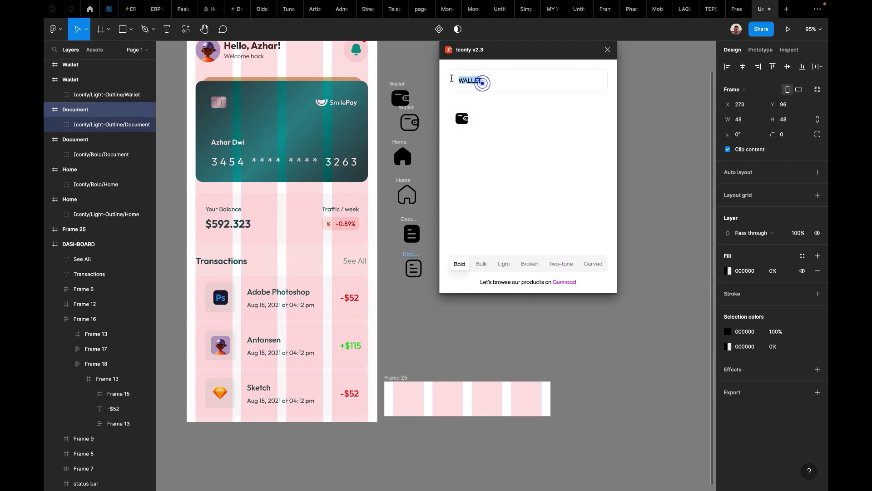
pyautogui.press('BackSpace')
pyautogui.write('PR')
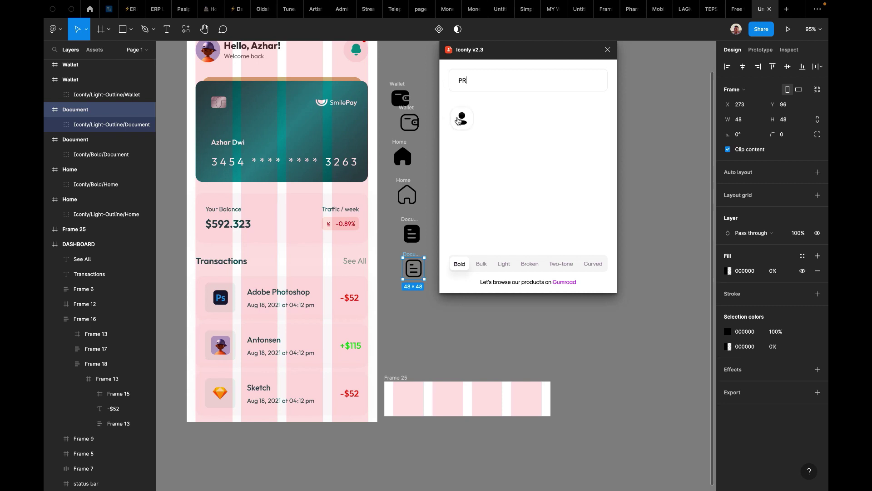
pyautogui.moveTo(458, 121); pyautogui.dragTo(410, 57)
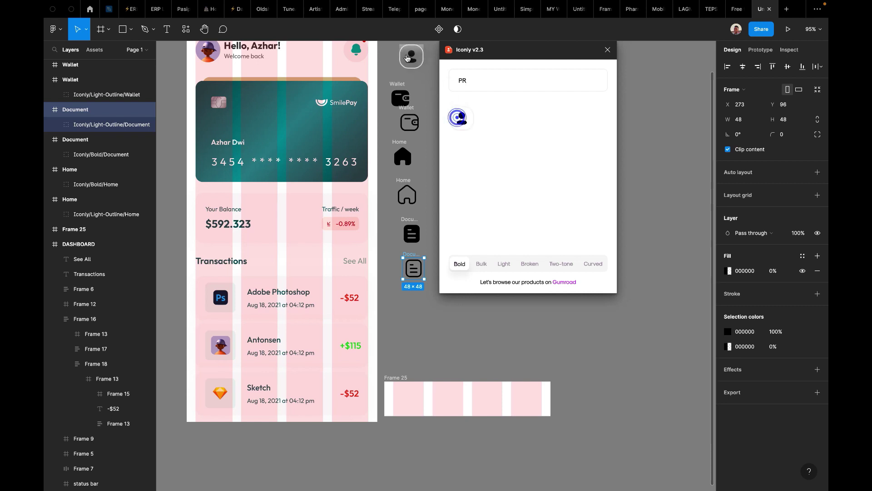
pyautogui.click(507, 268)
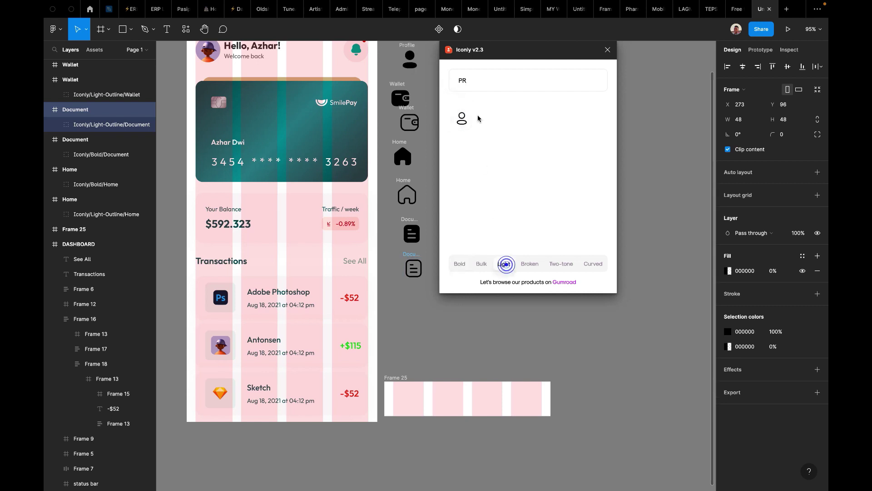
pyautogui.click(474, 84)
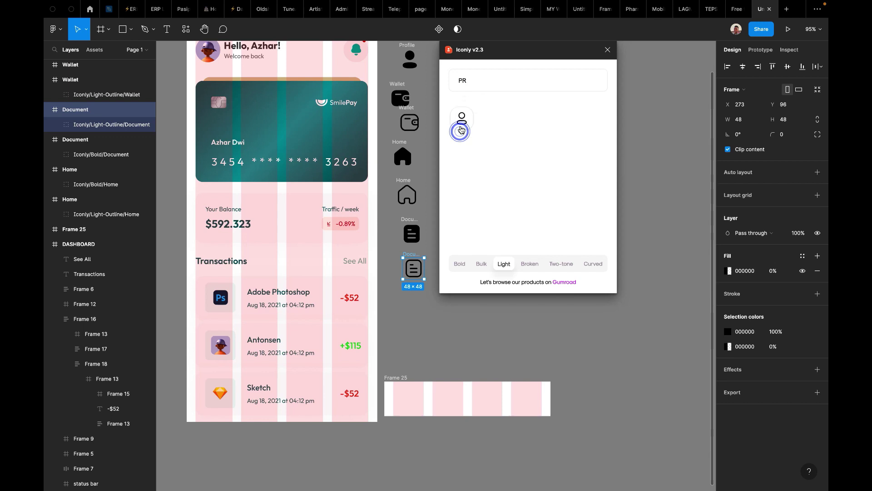
pyautogui.click(472, 119)
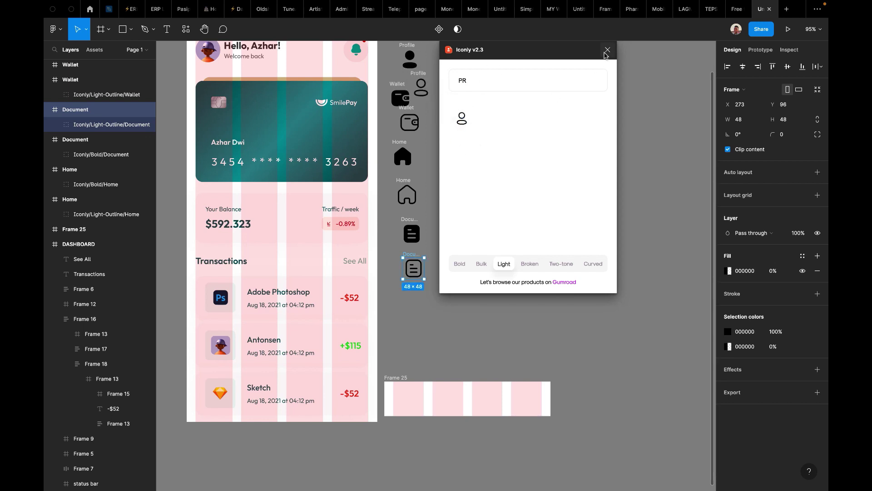
pyautogui.click(607, 50)
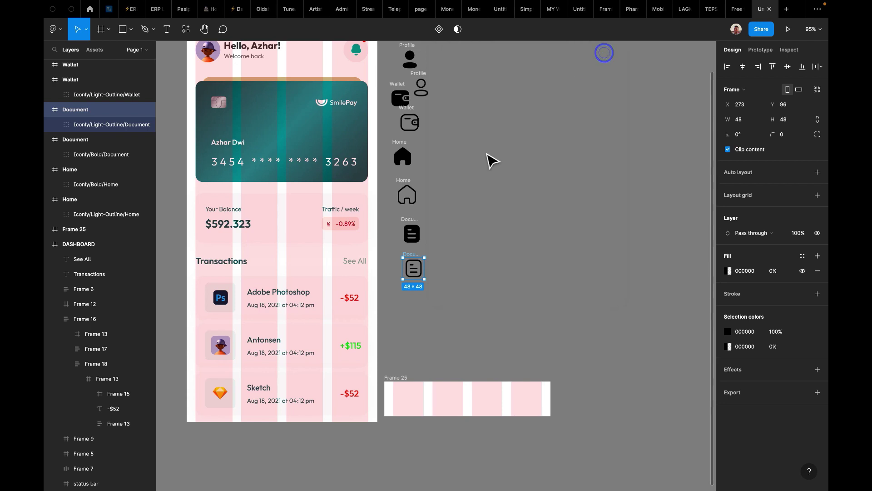
# Wrap all eight icons in auto-layout Frame 26 with a horizontal direction.
pyautogui.scroll(5, 489, 158)
pyautogui.moveTo(407, 127); pyautogui.dragTo(436, 256)
pyautogui.moveTo(454, 312); pyautogui.dragTo(483, 409)
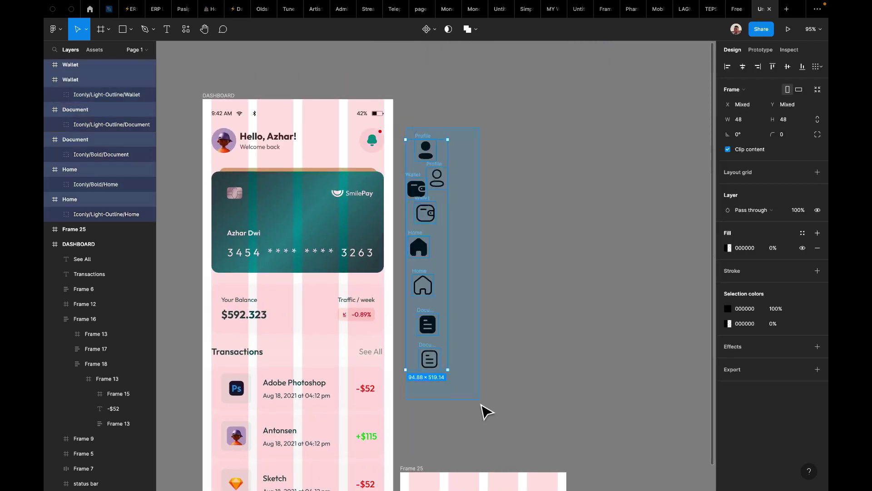
pyautogui.hotkey('shift', 'a')
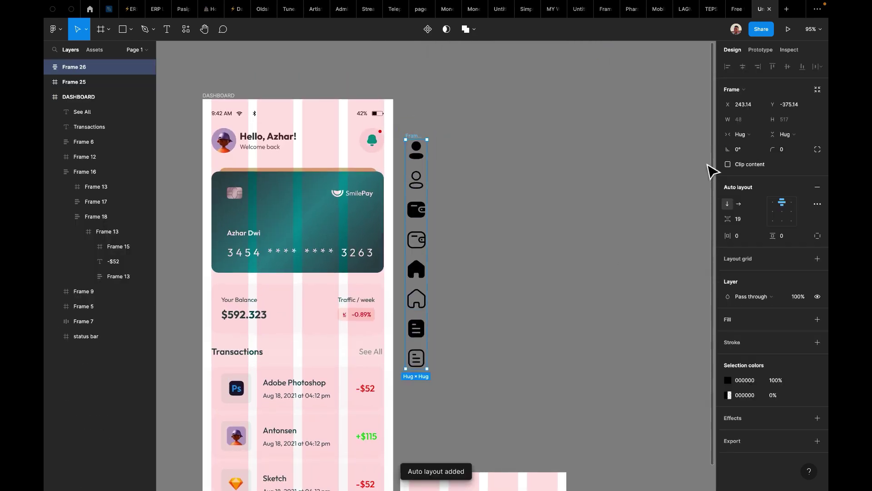
pyautogui.click(738, 203)
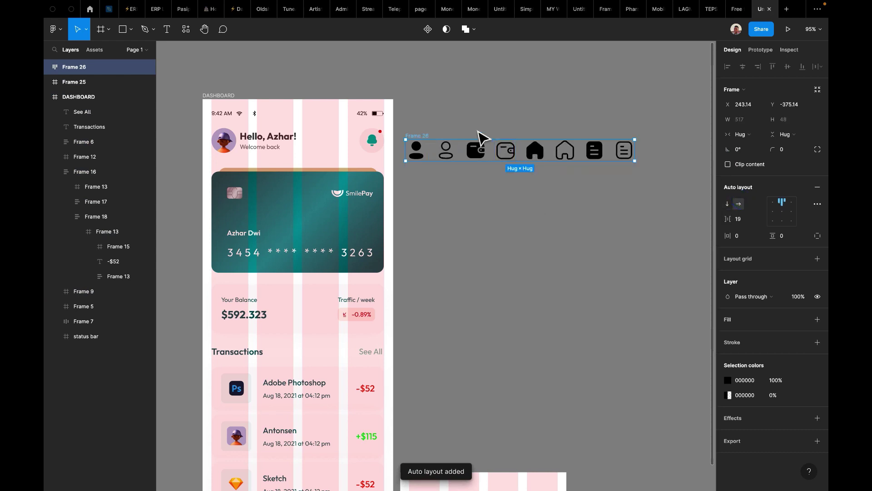
pyautogui.rightClick(426, 135)
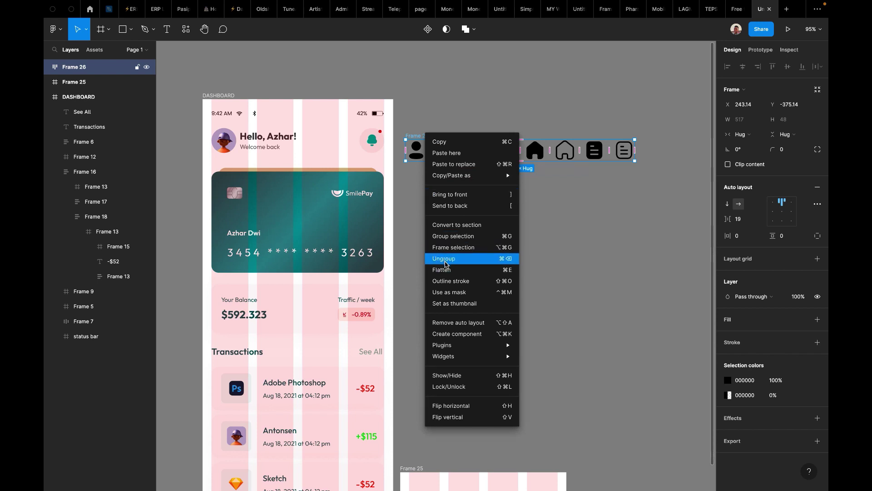
pyautogui.click(409, 101)
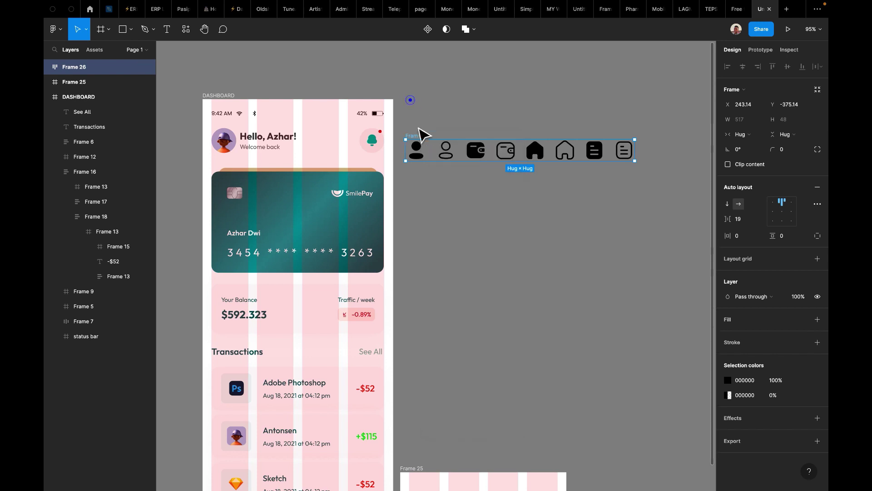
pyautogui.scroll(-5, 448, 311)
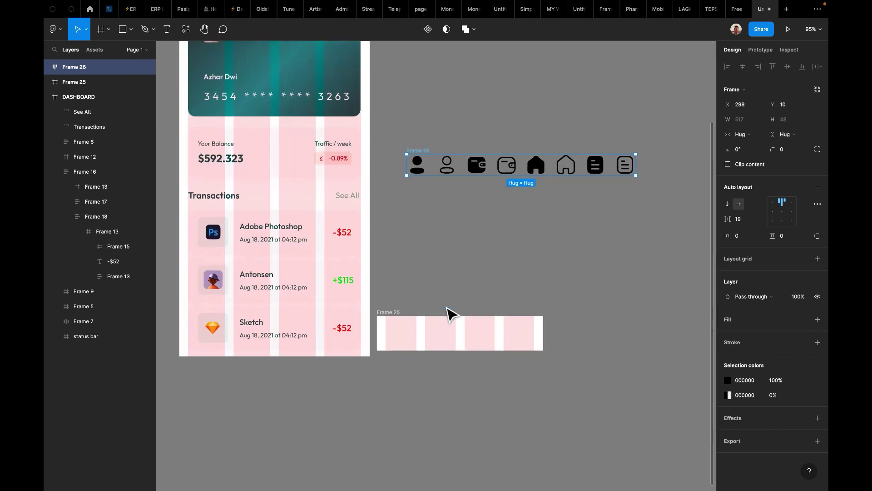
# Draw Frame 27 over Frame 25's first column and size it to 69×78.
pyautogui.click(413, 318)
pyautogui.click(417, 291)
pyautogui.scroll(5, 417, 287)
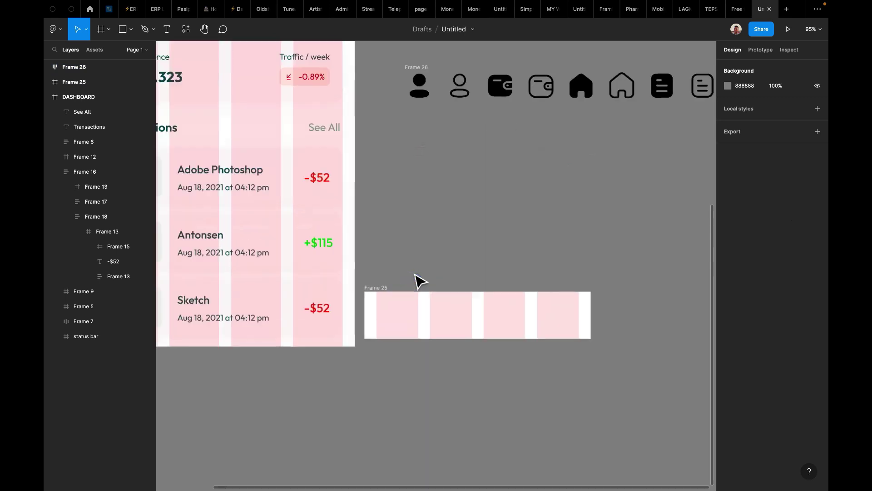
pyautogui.scroll(-3, 399, 273)
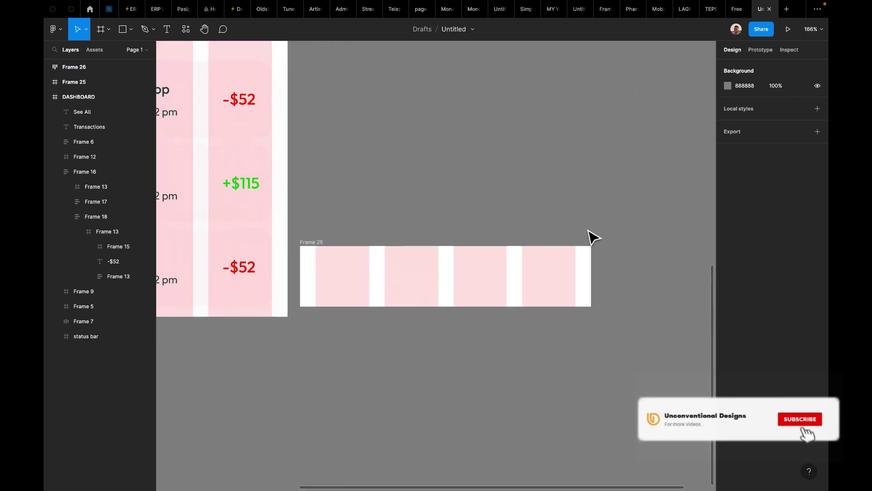
pyautogui.click(100, 29)
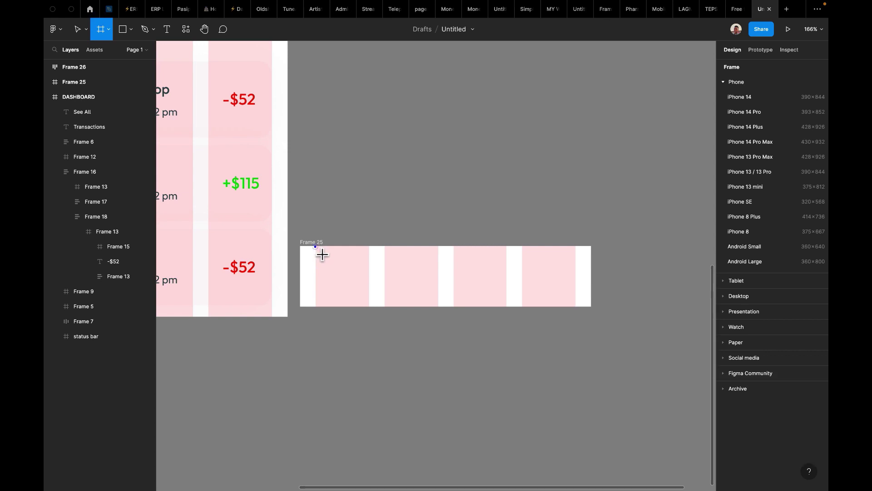
pyautogui.moveTo(316, 247)
pyautogui.mouseDown()
pyautogui.moveTo(374, 284)
pyautogui.moveTo(368, 303)
pyautogui.mouseUp()
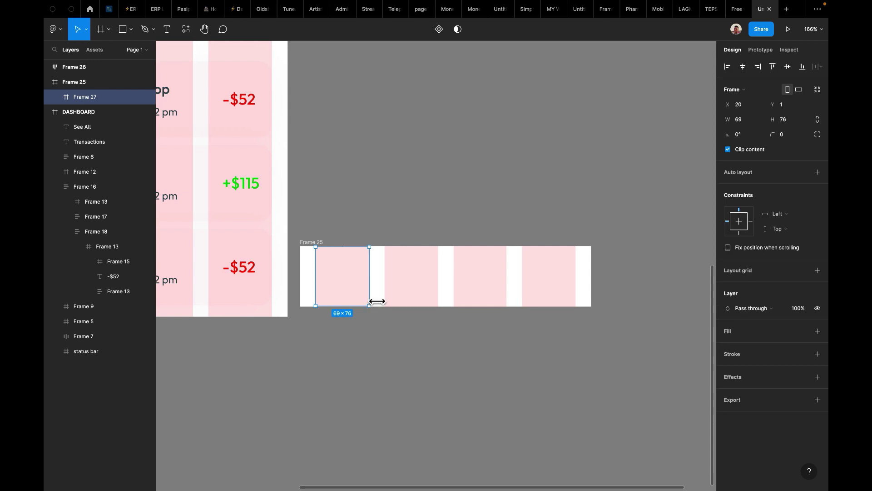
pyautogui.scroll(5, 376, 300)
pyautogui.hscroll(-2, 375, 300)
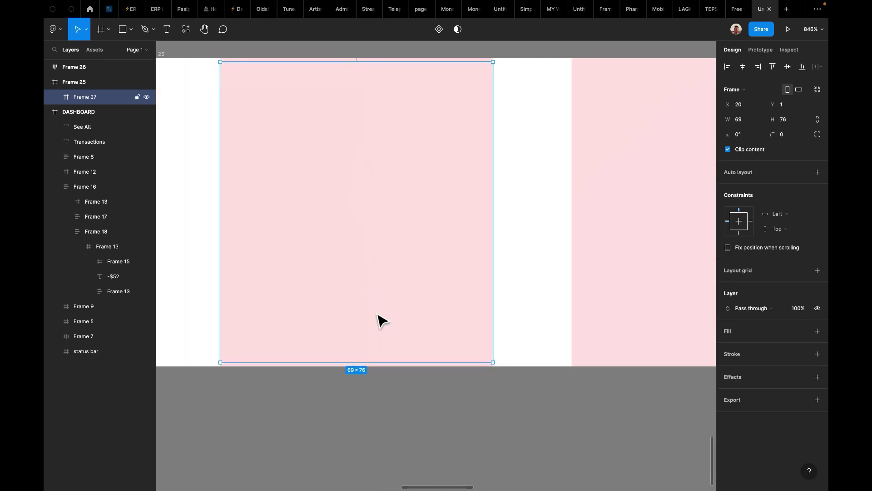
pyautogui.moveTo(380, 370); pyautogui.dragTo(381, 373)
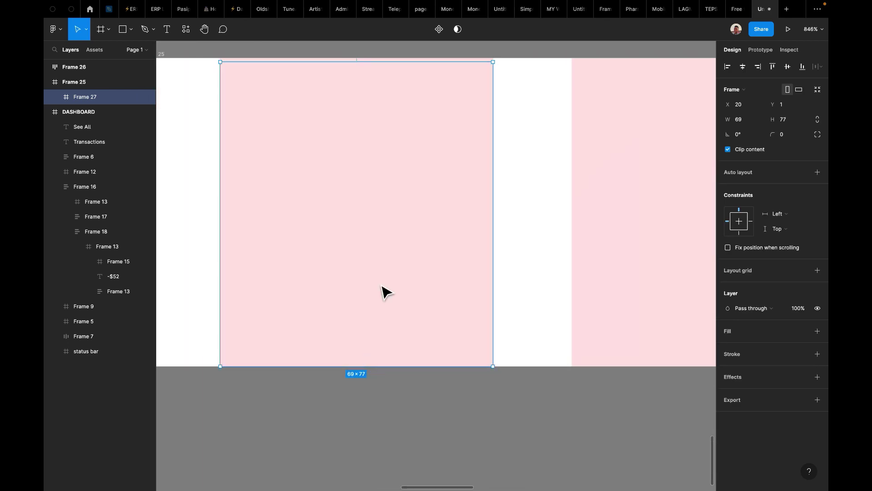
pyautogui.scroll(4, 386, 272)
pyautogui.moveTo(384, 150); pyautogui.dragTo(383, 145)
pyautogui.scroll(-5, 383, 146)
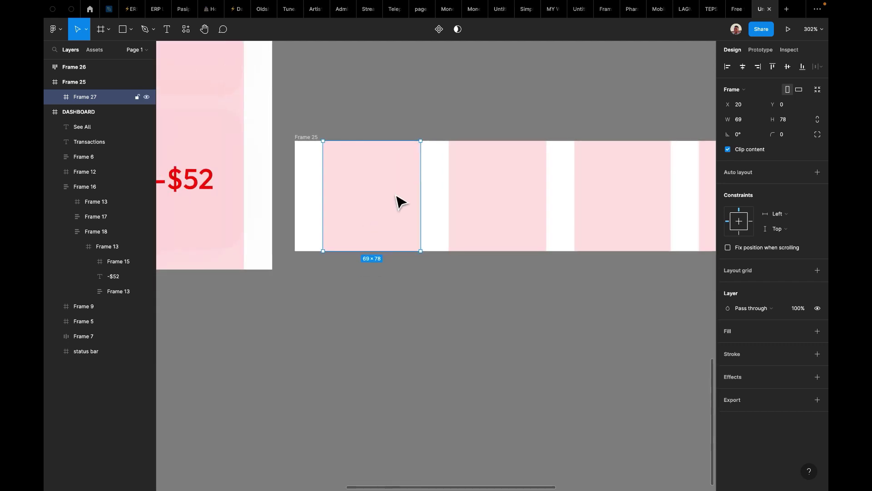
pyautogui.scroll(10, 421, 172)
pyautogui.scroll(-4, 421, 172)
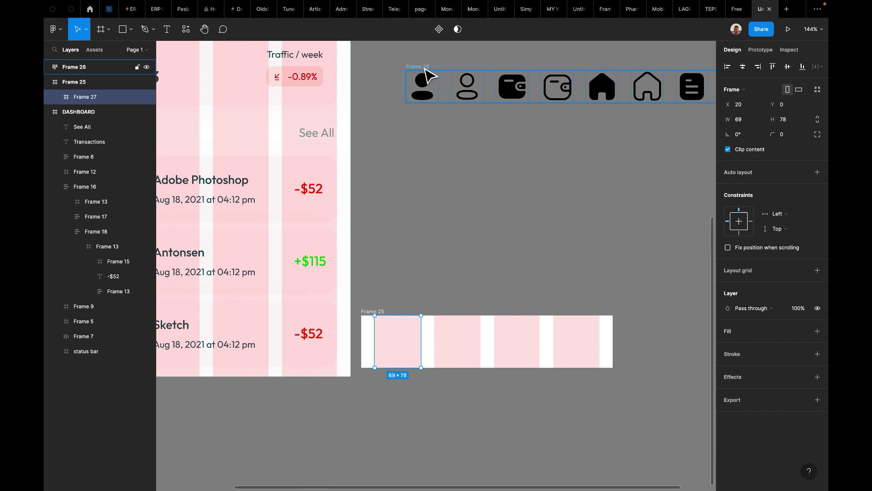
# Pull the Profile icon out of the row, then undo the move.
pyautogui.click(420, 86)
pyautogui.doubleClick(429, 86)
pyautogui.moveTo(430, 86); pyautogui.dragTo(416, 161)
pyautogui.hotkey('ctrl', 'z')
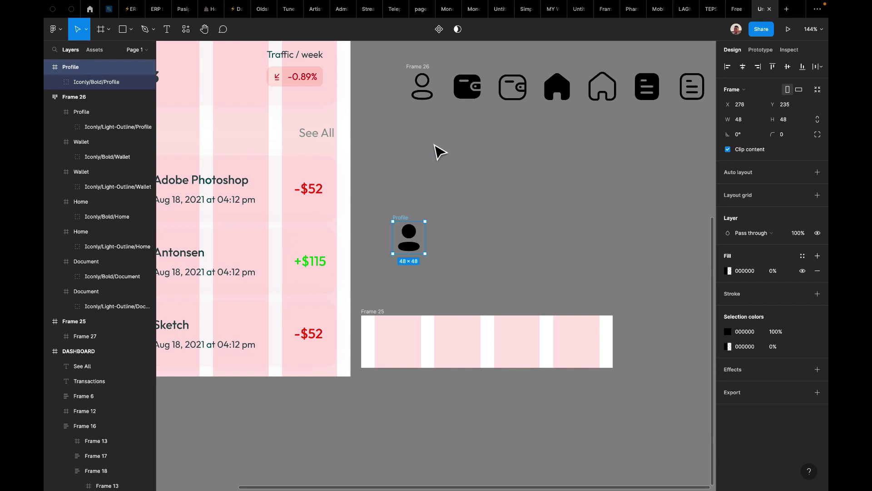
pyautogui.hotkey('ctrl', 'z')
# Take the bold Home icon out, resize it to 24×24, and place it in Frame 27.
pyautogui.moveTo(604, 96); pyautogui.dragTo(406, 282)
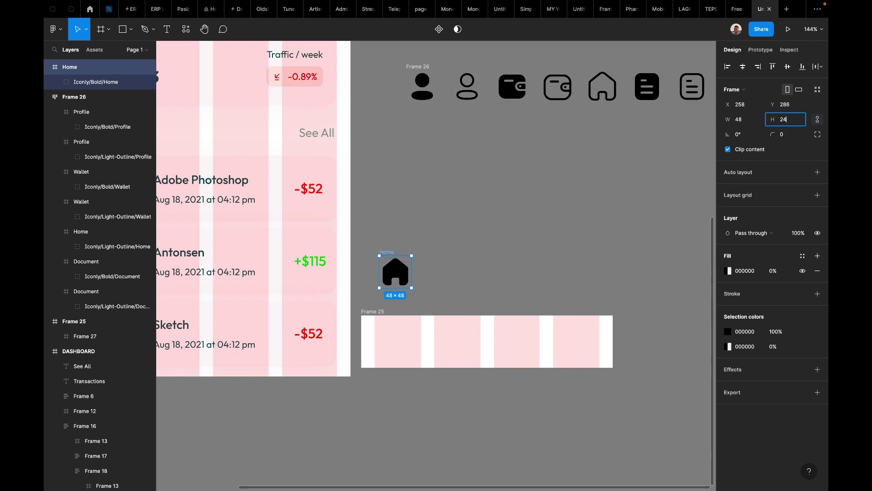
pyautogui.press('Return')
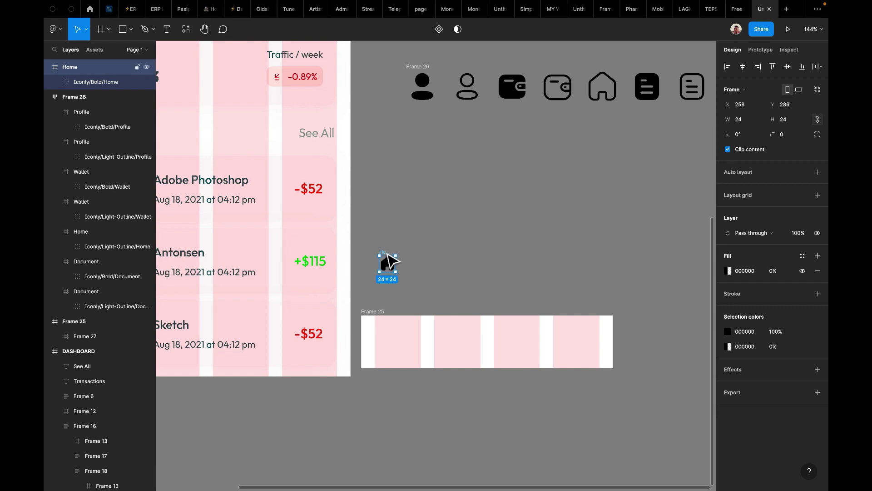
pyautogui.moveTo(391, 261); pyautogui.dragTo(399, 333)
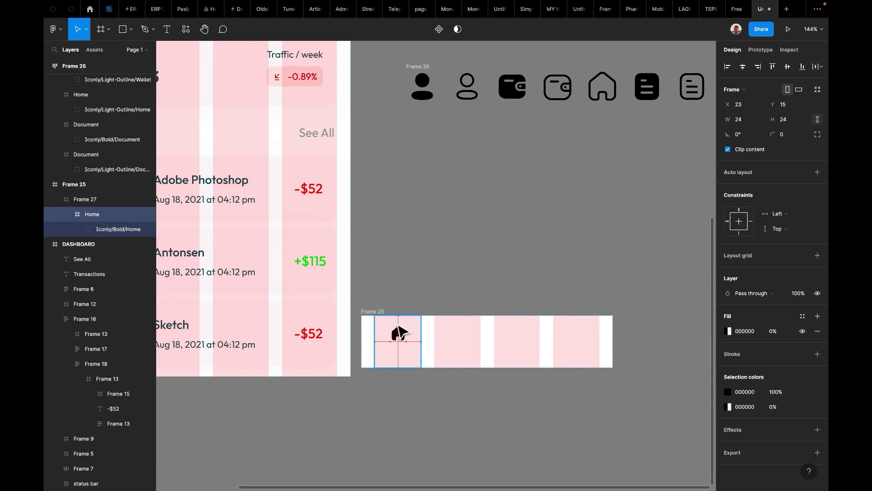
pyautogui.click(404, 296)
pyautogui.scroll(-2, 400, 293)
pyautogui.click(407, 326)
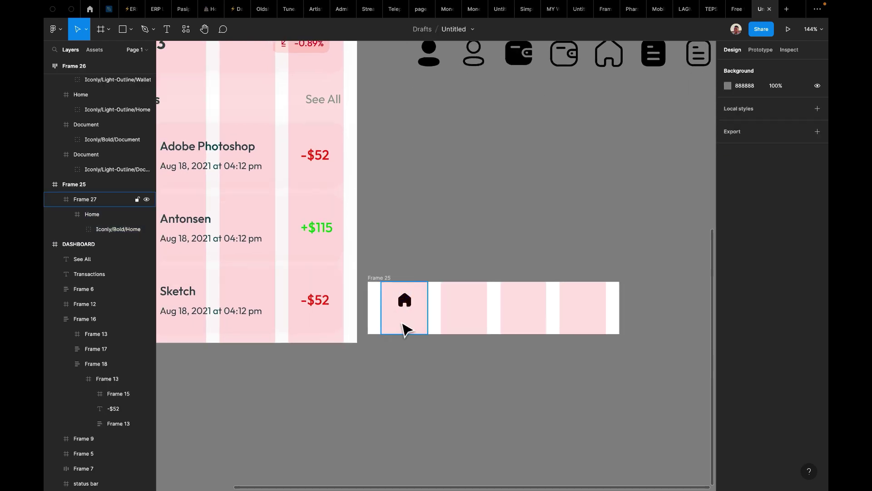
pyautogui.click(406, 309)
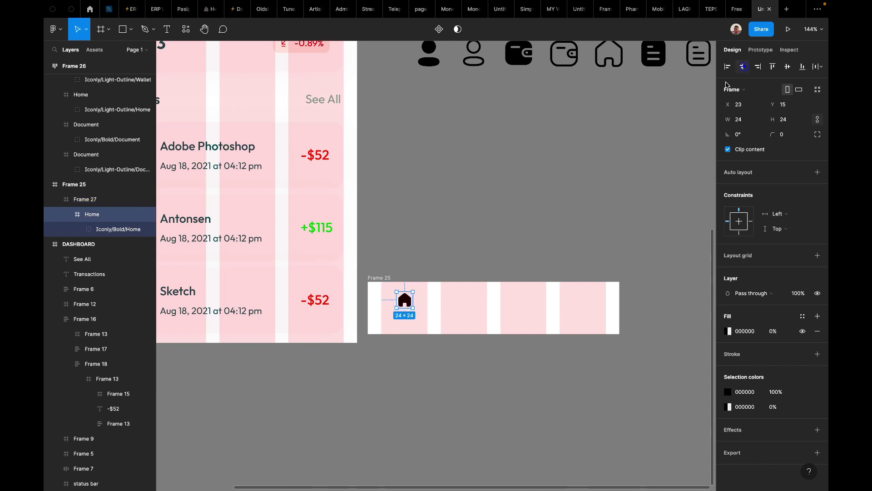
pyautogui.click(462, 275)
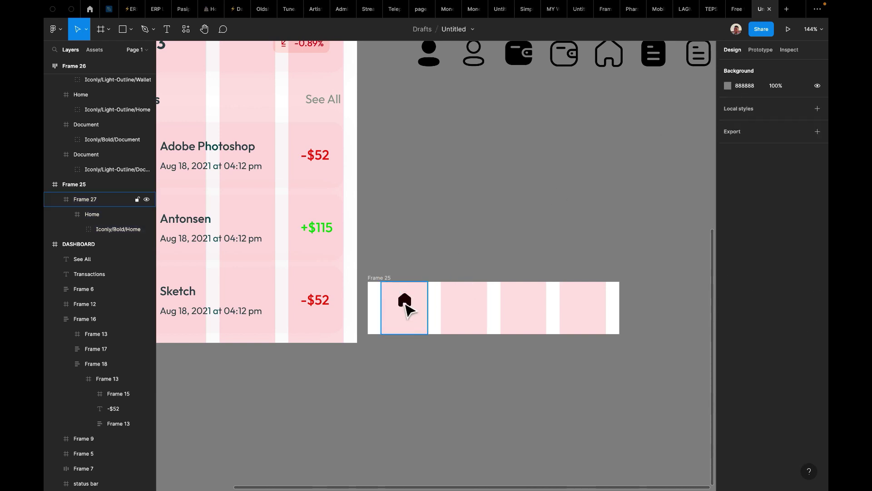
pyautogui.click(406, 309)
pyautogui.click(404, 301)
pyautogui.click(418, 246)
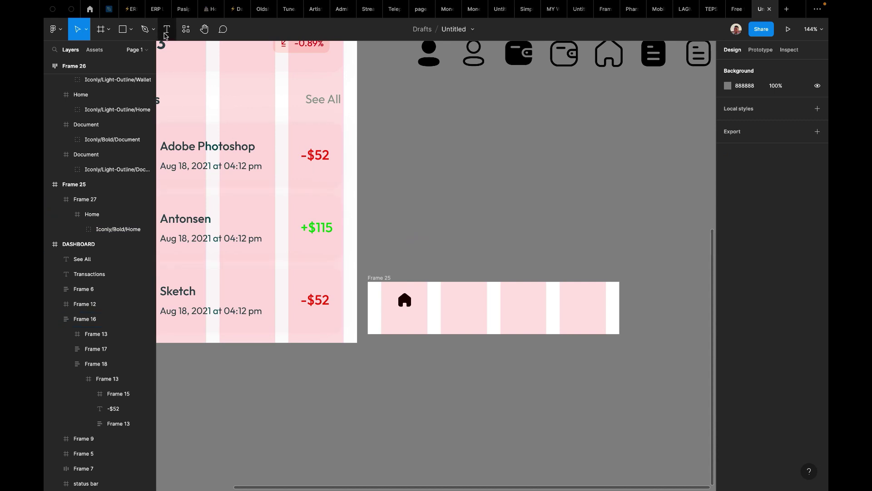
# Alt-drag a copy of the transaction date text onto the canvas and retype it as 'Home'.
pyautogui.click(236, 165)
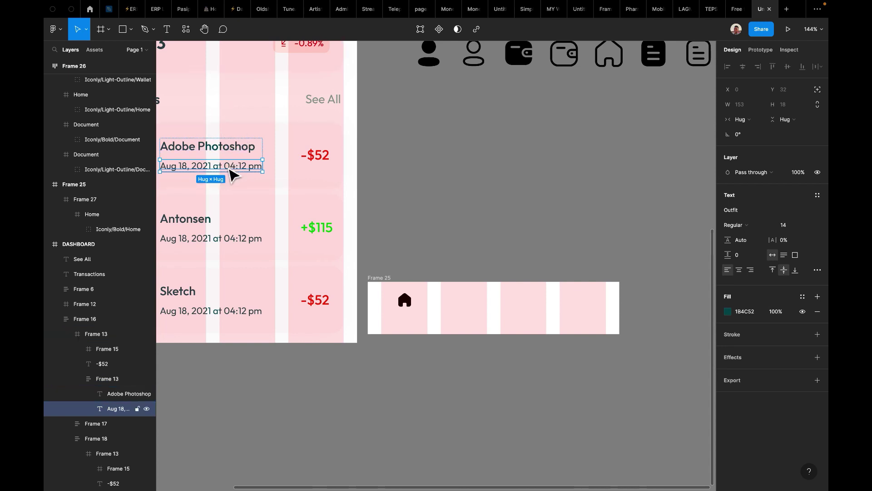
pyautogui.moveTo(229, 175); pyautogui.dragTo(444, 171)
pyautogui.doubleClick(439, 161)
pyautogui.write('Ho')
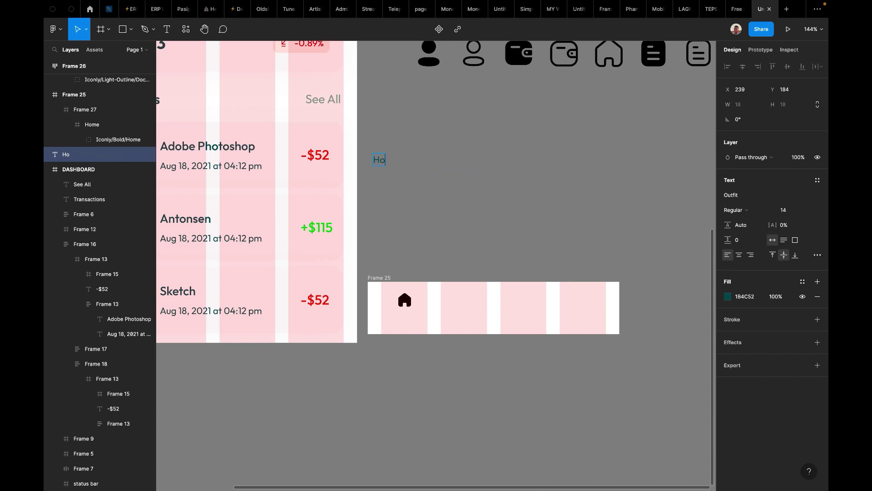
pyautogui.write('me')
pyautogui.press('Escape')
pyautogui.click(483, 162)
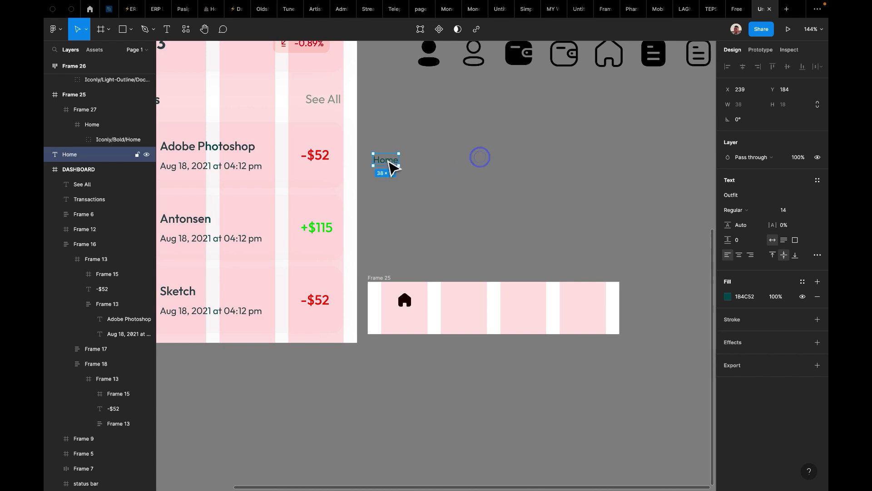
# Stack the Home label under the Home icon in a vertical auto-layout frame.
pyautogui.moveTo(391, 167); pyautogui.dragTo(412, 325)
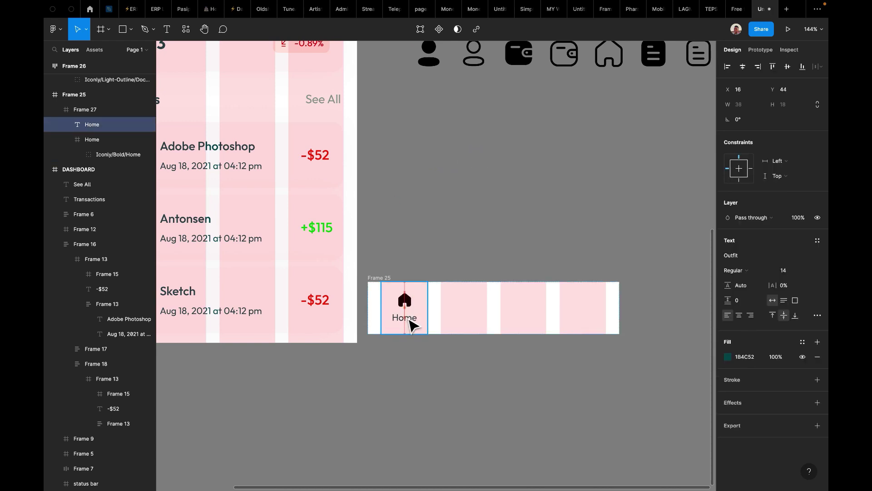
pyautogui.keyDown('shift'); pyautogui.click(409, 310); pyautogui.keyUp('shift')
pyautogui.hotkey('shift', 'a')
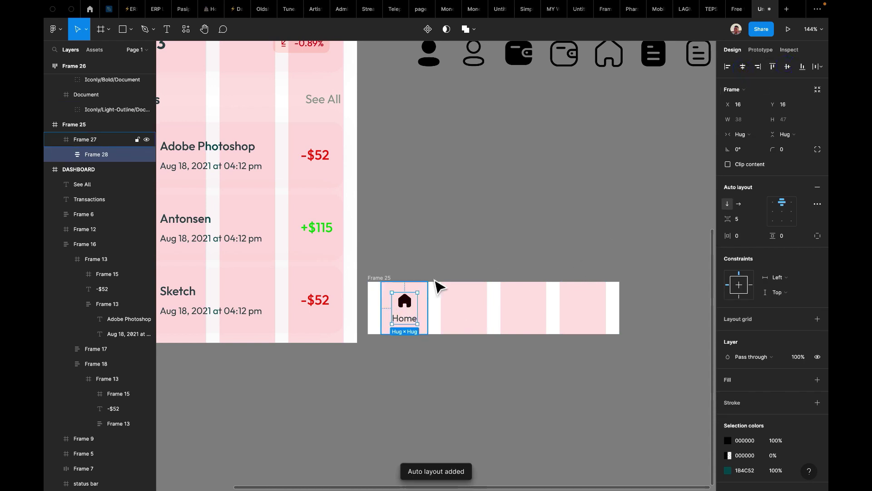
pyautogui.click(437, 265)
# Copy teal 219C98 from the notification bell into the Home icon's colour field.
pyautogui.scroll(-5, 427, 328)
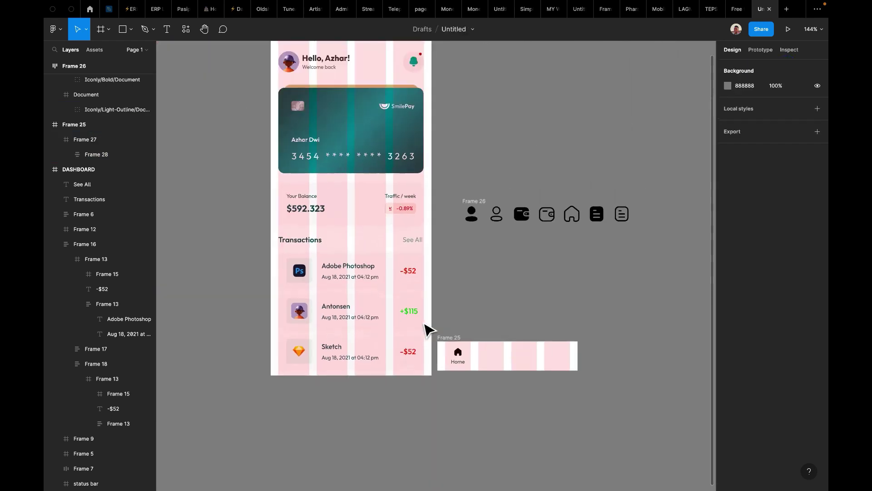
pyautogui.doubleClick(449, 378)
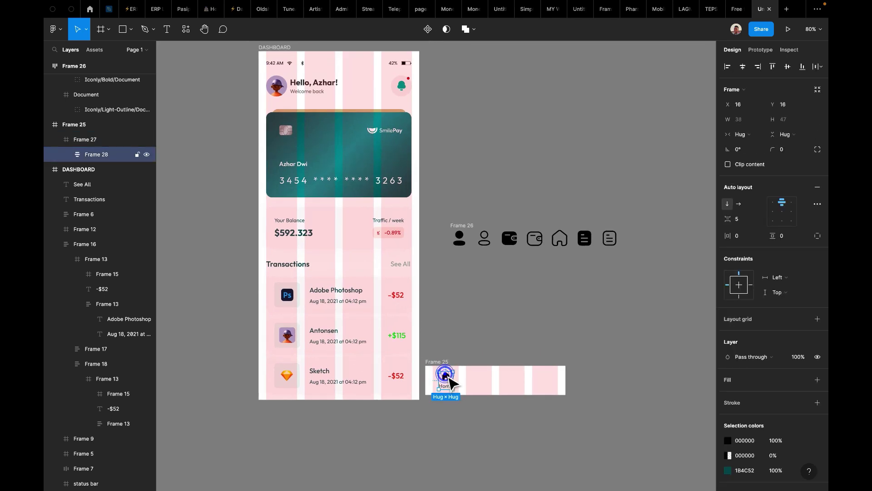
pyautogui.click(743, 470)
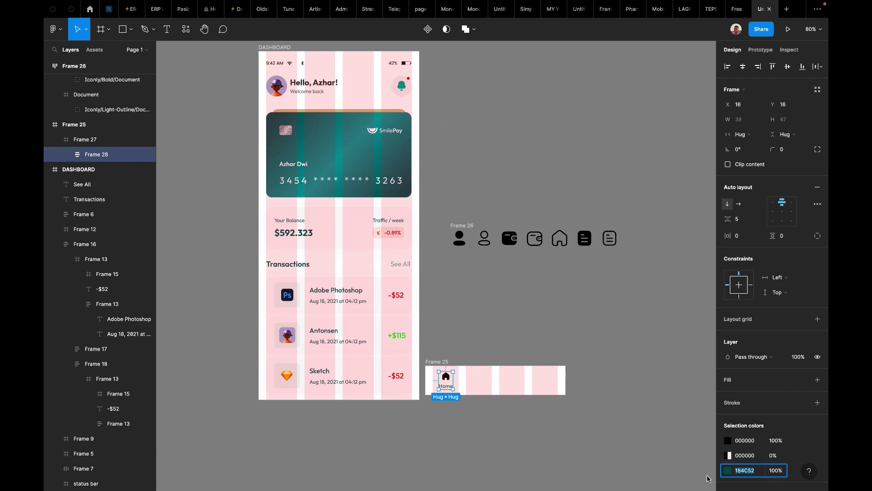
pyautogui.click(402, 180)
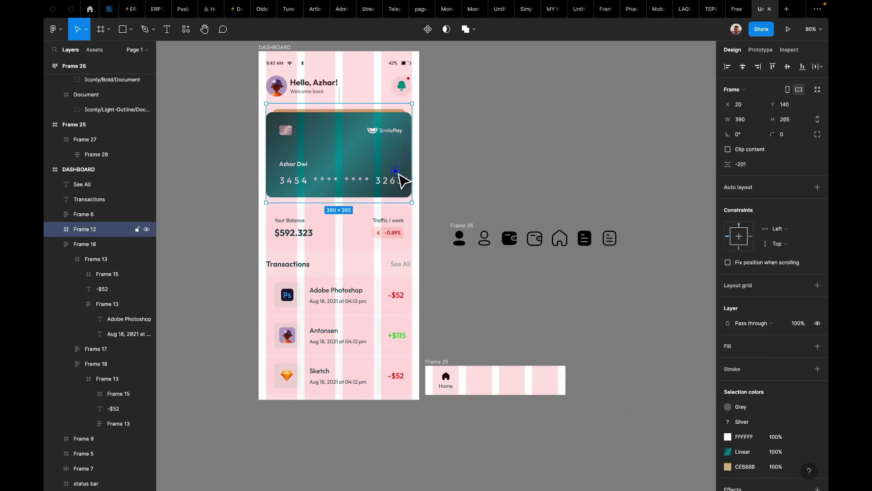
pyautogui.doubleClick(402, 181)
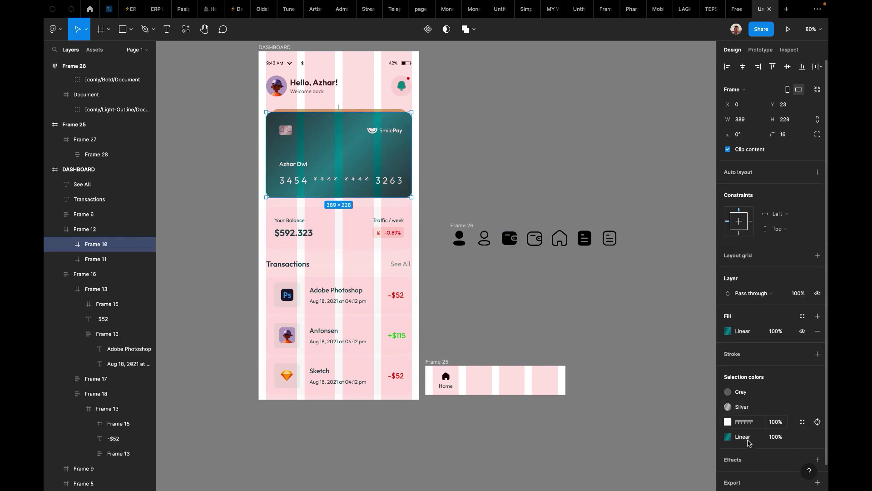
pyautogui.click(402, 89)
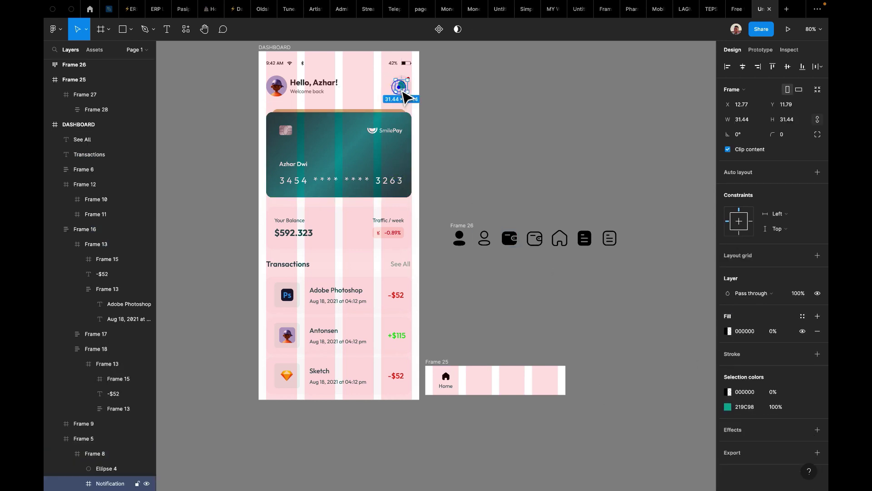
pyautogui.click(739, 405)
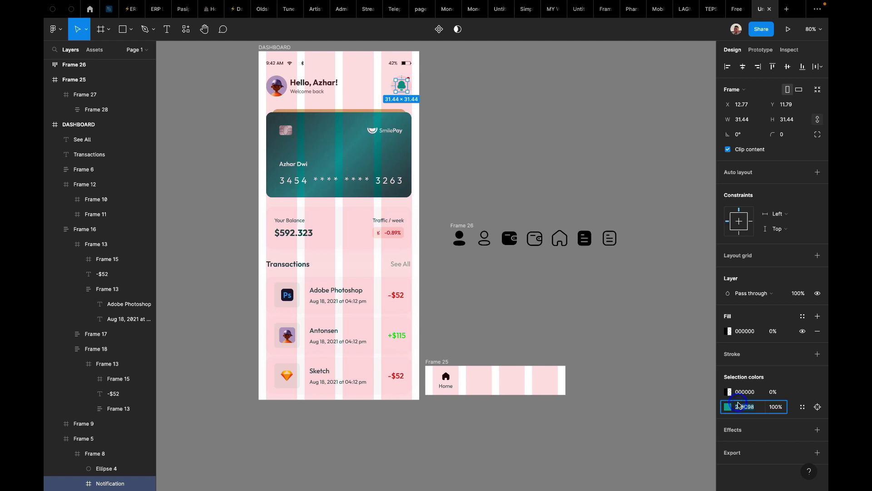
pyautogui.doubleClick(451, 381)
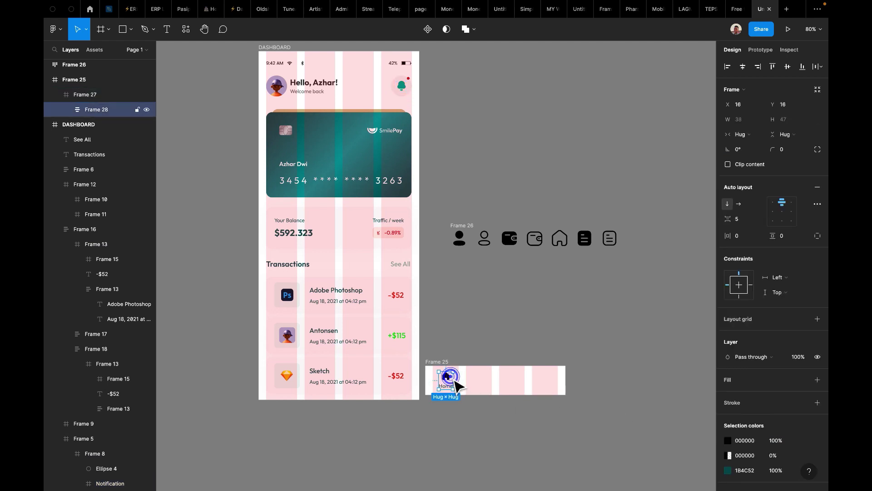
pyautogui.doubleClick(449, 379)
pyautogui.click(743, 347)
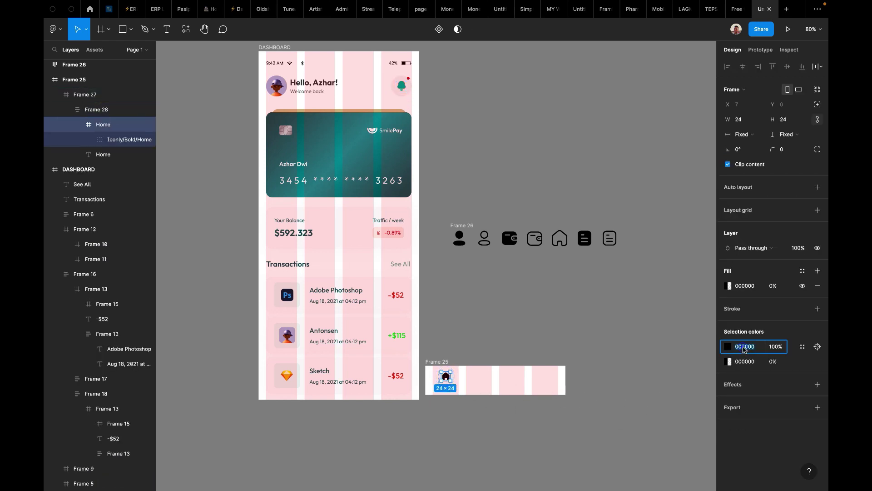
# Apply teal 219C98 to the nav bar Home icon.
pyautogui.press('Return')
pyautogui.click(597, 313)
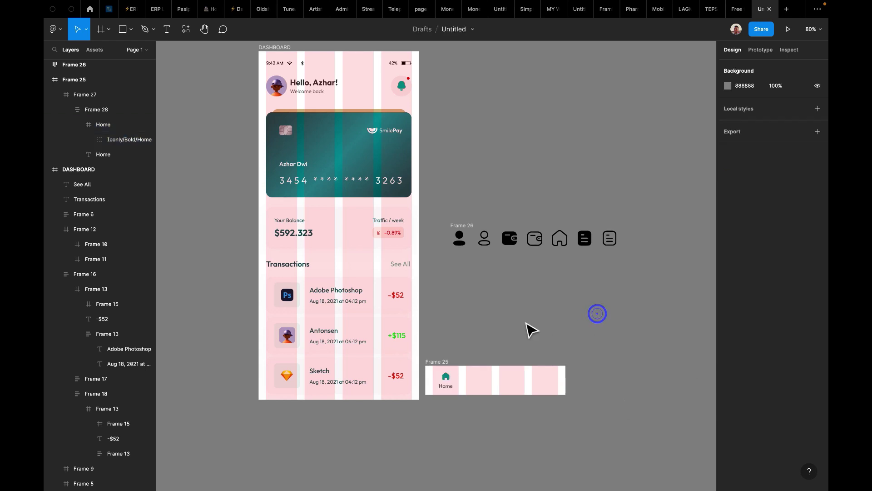
pyautogui.scroll(5, 530, 318)
pyautogui.scroll(-3, 529, 312)
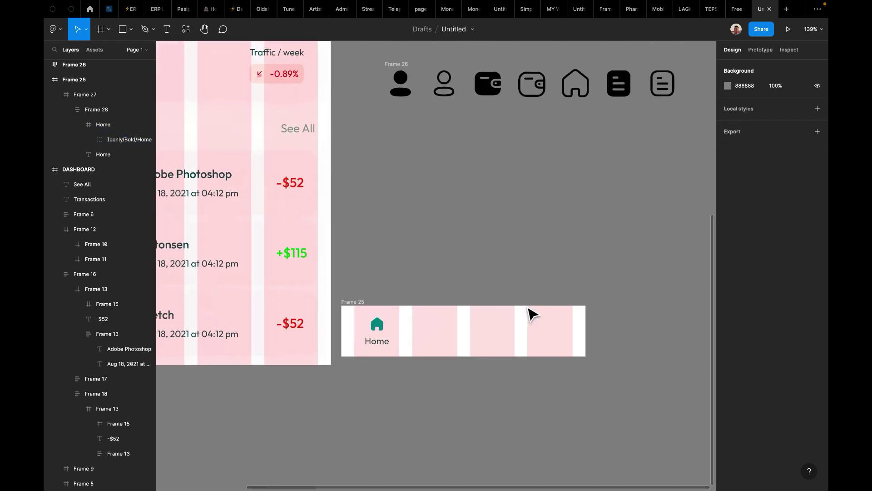
pyautogui.scroll(3, 450, 380)
pyautogui.scroll(-3, 477, 314)
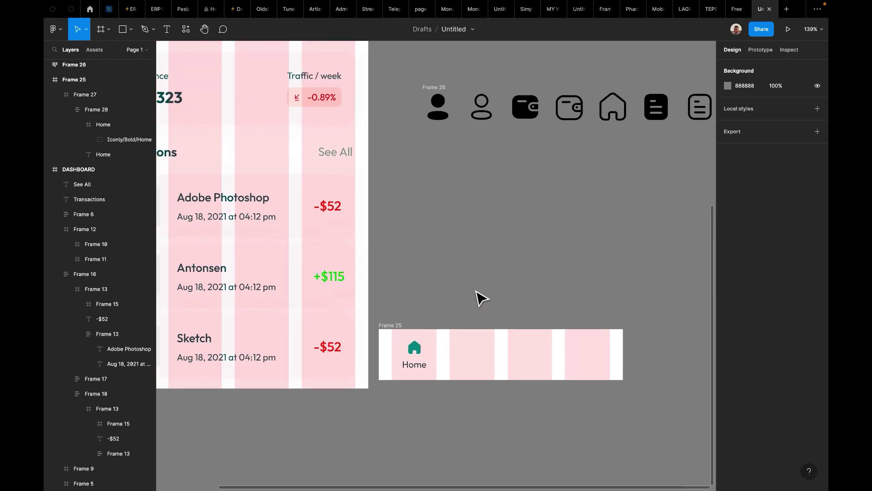
pyautogui.scroll(-3, 477, 296)
# Move the Home cell (Frame 27) out of the nav bar to sit above it.
pyautogui.click(435, 336)
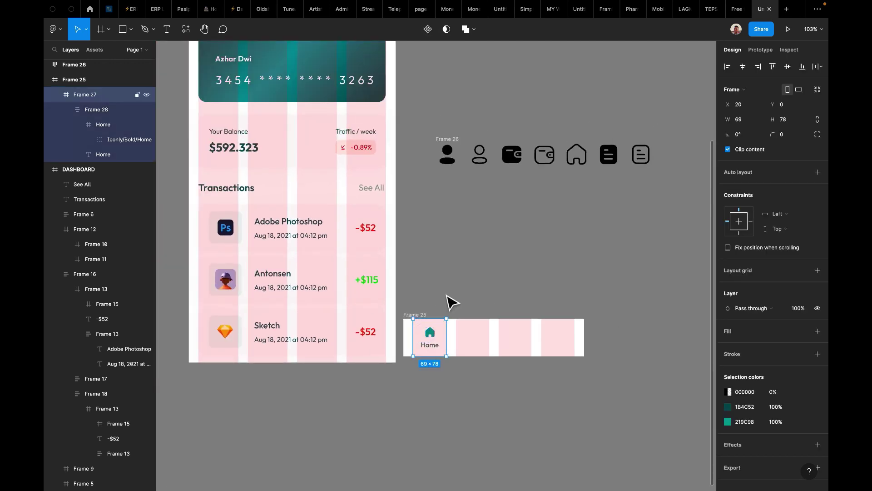
pyautogui.click(451, 263)
pyautogui.hscroll(1, 457, 268)
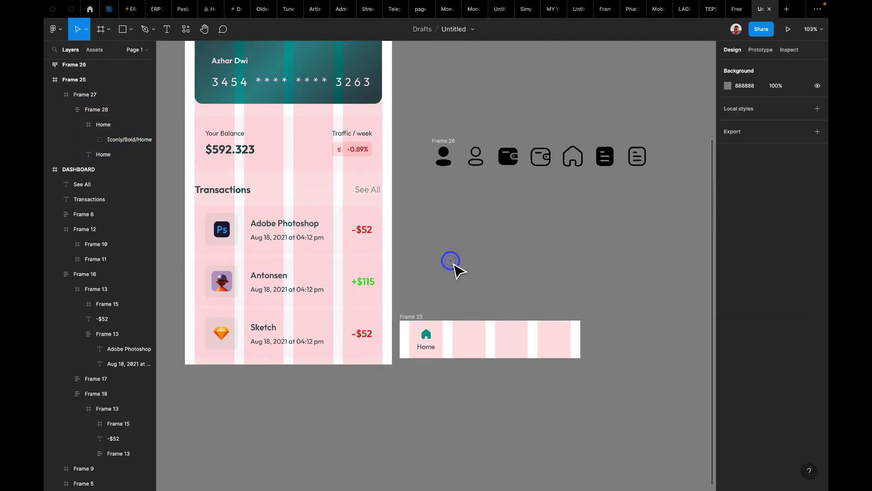
pyautogui.click(415, 327)
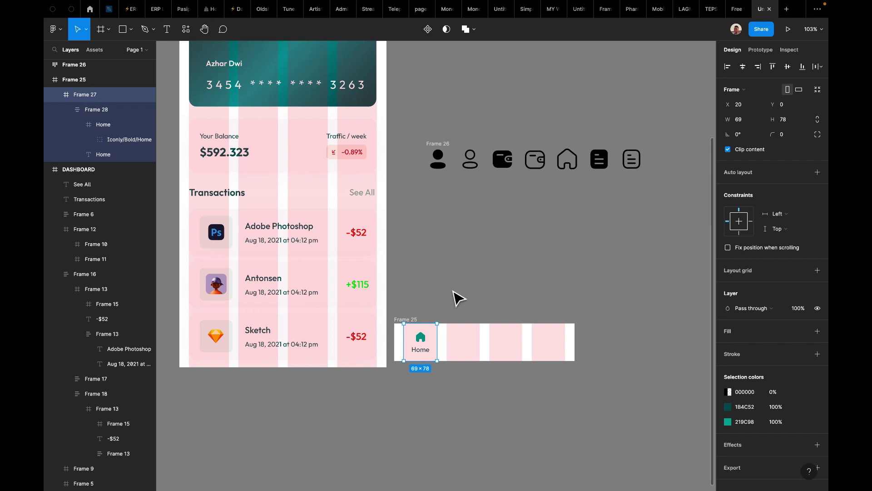
pyautogui.hscroll(1, 448, 304)
pyautogui.click(436, 300)
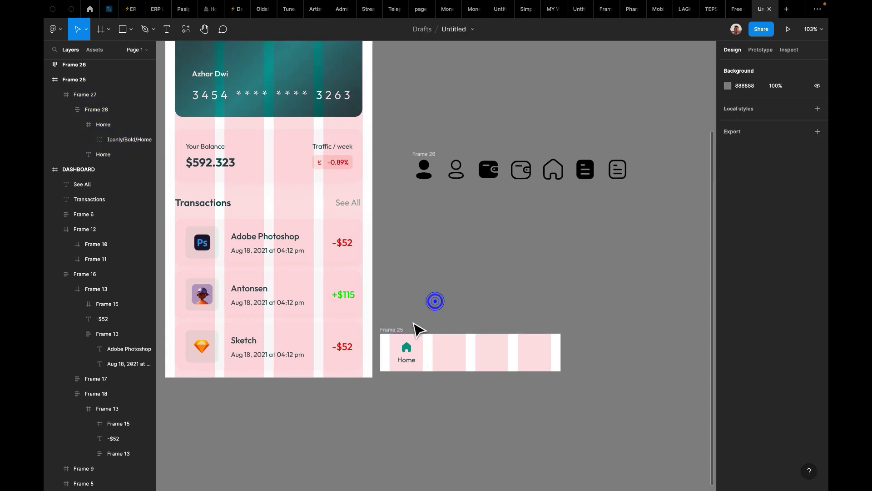
pyautogui.click(410, 351)
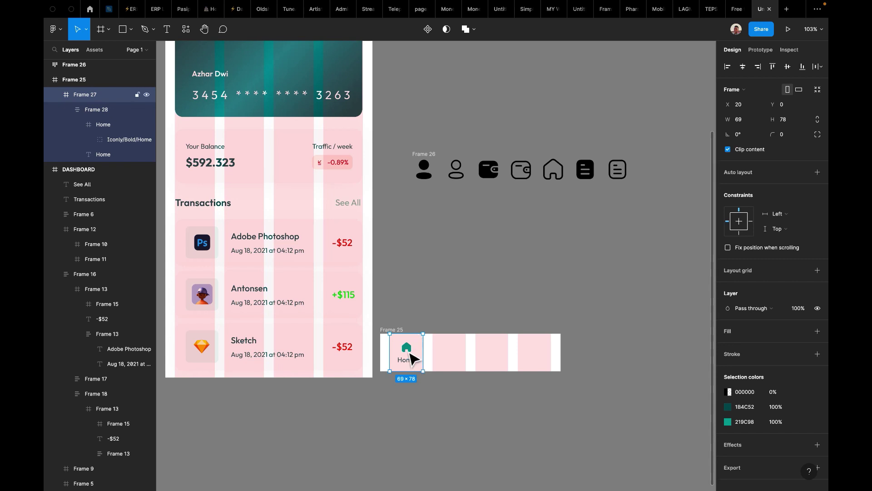
pyautogui.moveTo(412, 359); pyautogui.dragTo(417, 286)
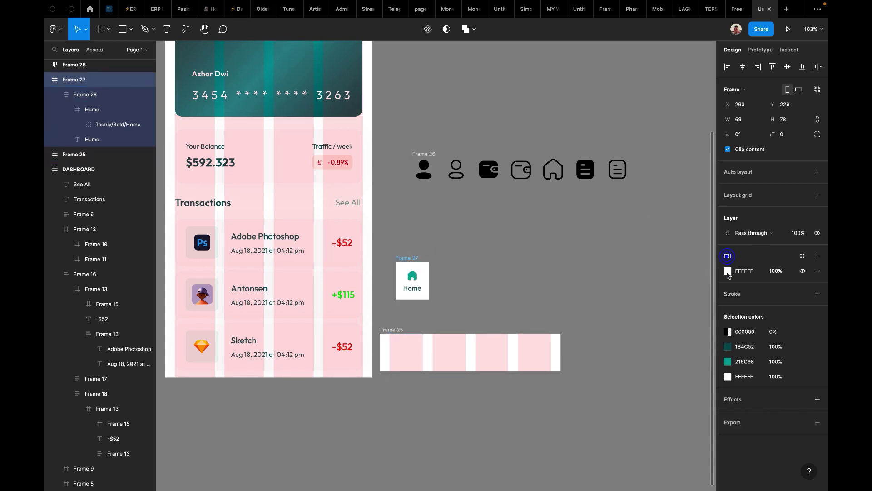
# Alt-drag a duplicate of the detached Home cell to its right.
pyautogui.click(570, 288)
pyautogui.click(404, 254)
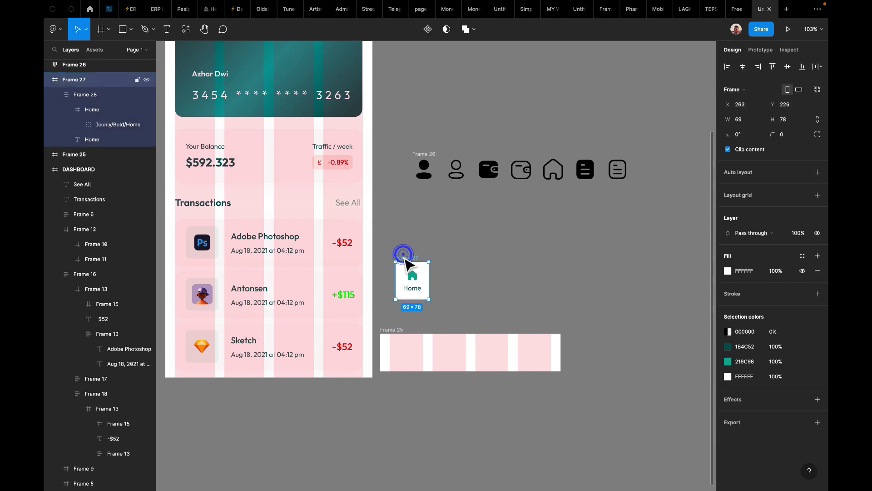
pyautogui.moveTo(407, 263); pyautogui.dragTo(450, 265)
# Move the outline Home icon from the icon row into the second Home cell.
pyautogui.scroll(6, 450, 266)
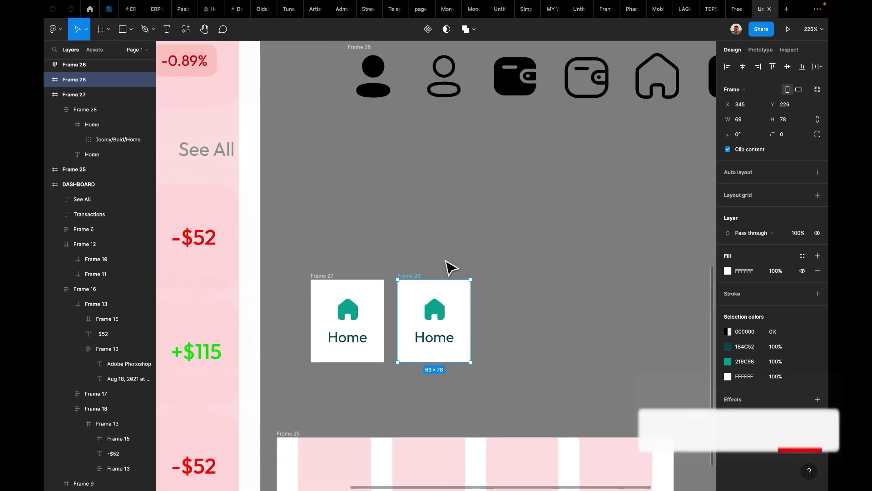
pyautogui.click(615, 136)
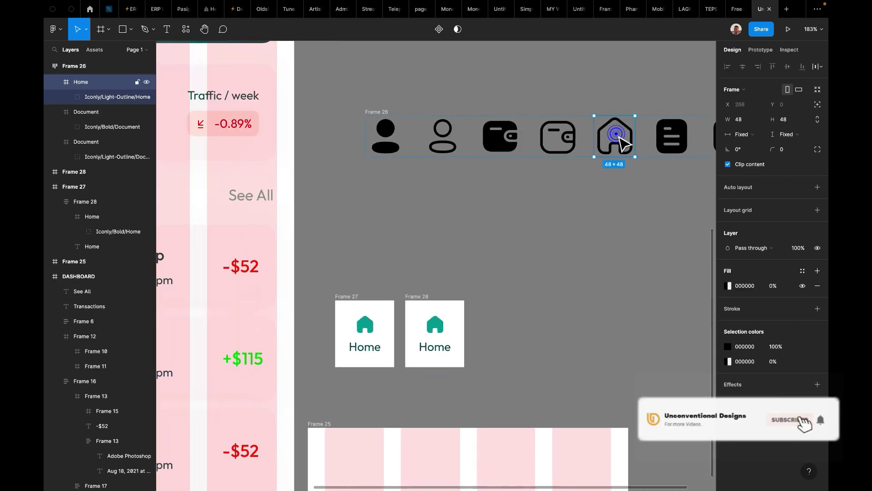
pyautogui.moveTo(615, 137); pyautogui.dragTo(552, 237)
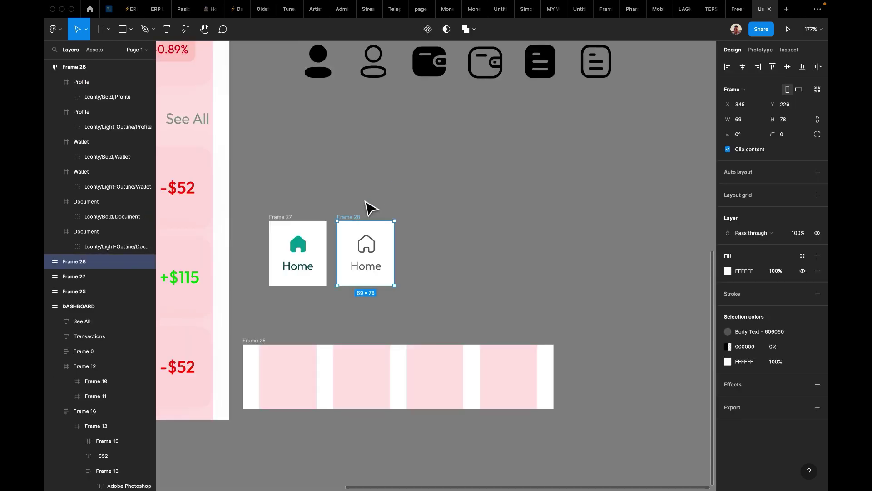
pyautogui.click(334, 218)
# Make the teal Home icon and the outline Home icon components.
pyautogui.click(296, 250)
pyautogui.click(296, 249)
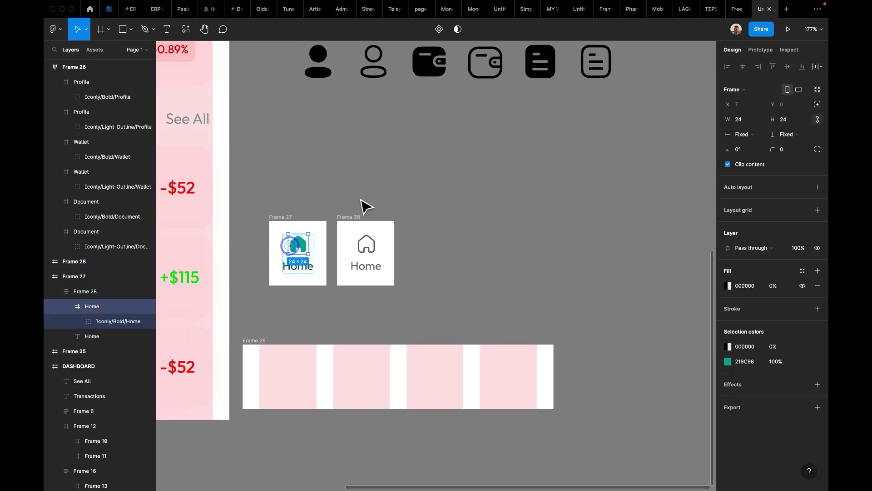
pyautogui.click(439, 29)
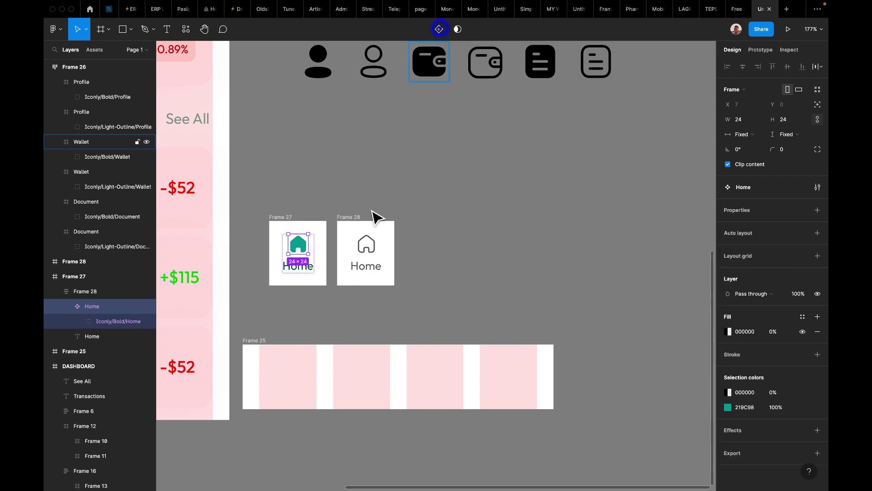
pyautogui.click(366, 245)
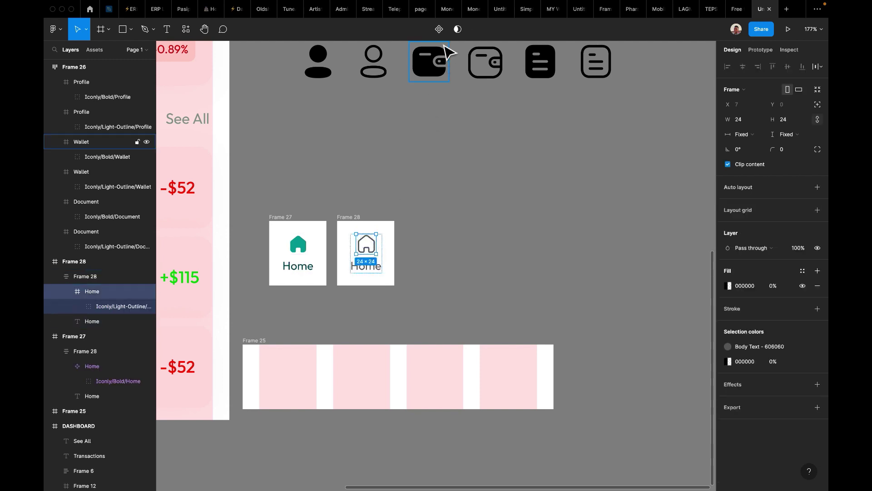
pyautogui.click(439, 29)
pyautogui.click(415, 203)
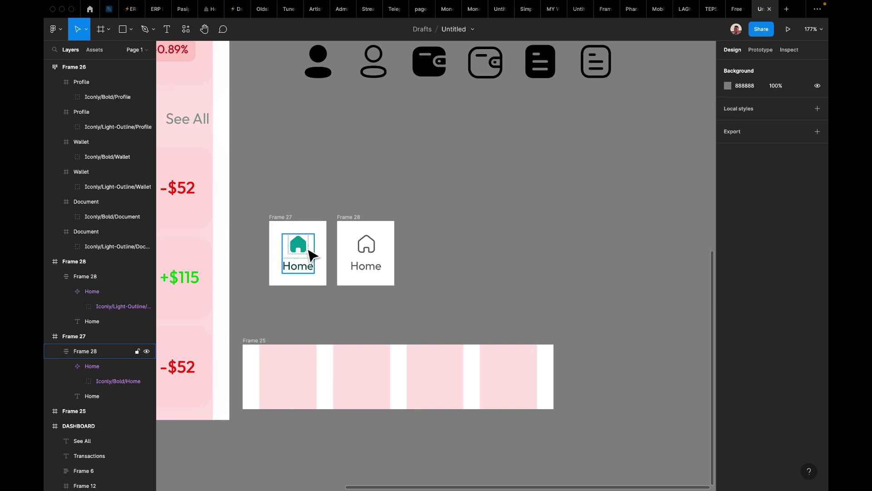
# Rename the first tile's label to 'Transaction' and centre its icon-and-label group horizontally.
pyautogui.click(306, 267)
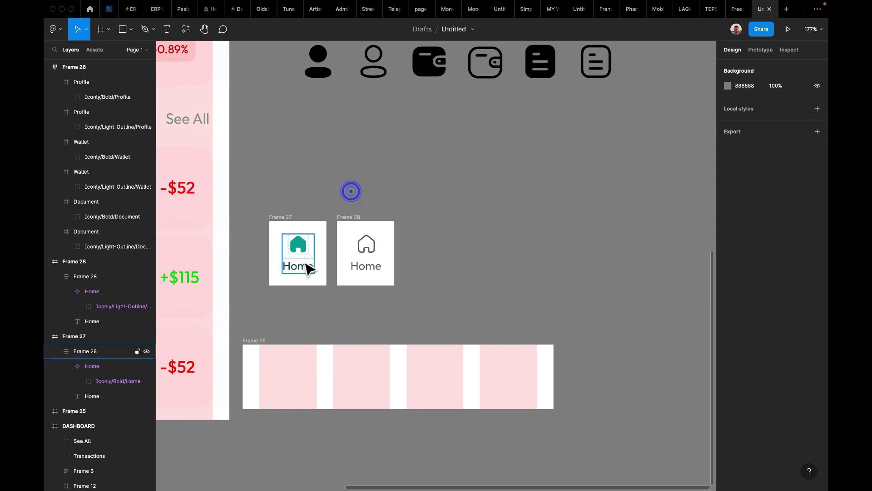
pyautogui.doubleClick(306, 274)
pyautogui.doubleClick(307, 274)
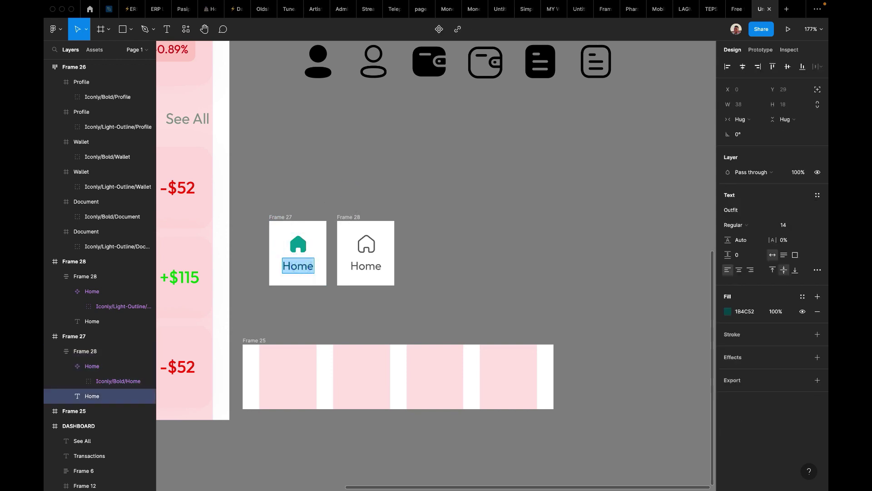
pyautogui.write('ta')
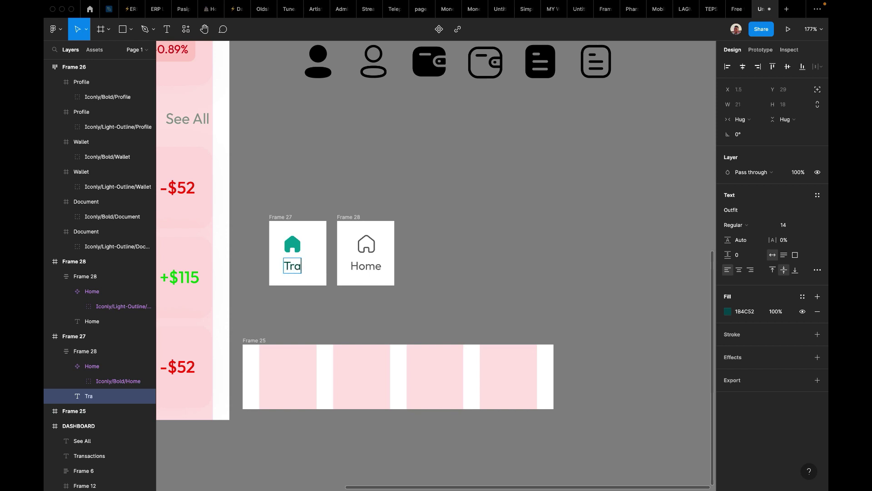
pyautogui.write('nsact')
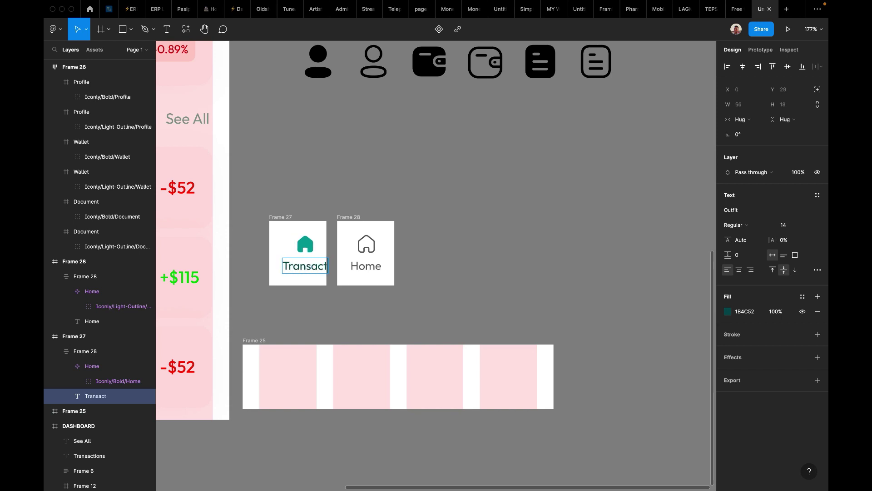
pyautogui.write('ion')
pyautogui.press('Escape')
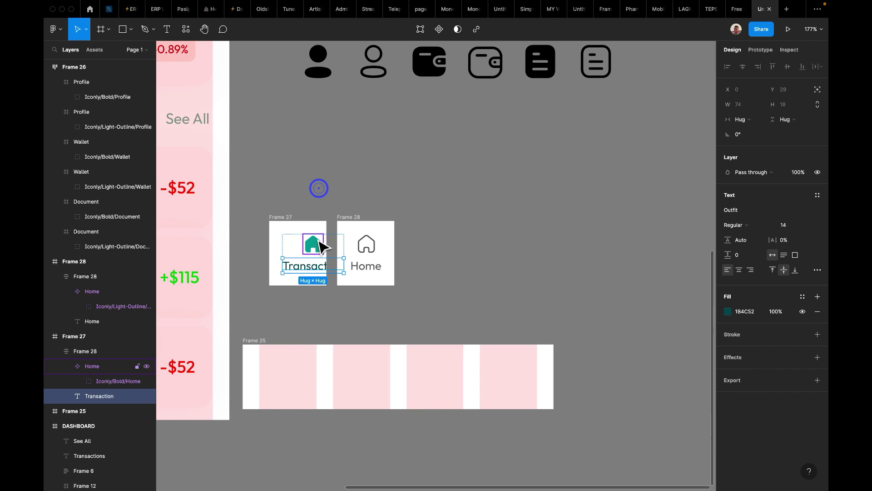
pyautogui.click(409, 233)
pyautogui.click(330, 247)
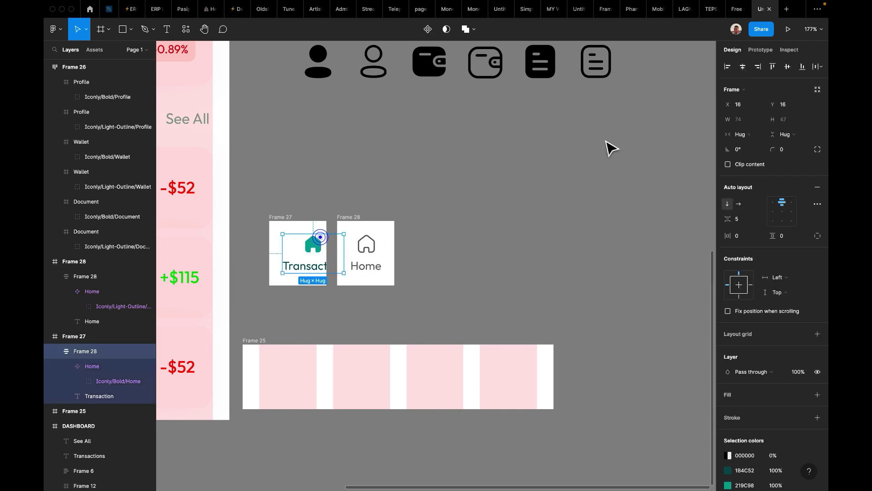
pyautogui.click(743, 67)
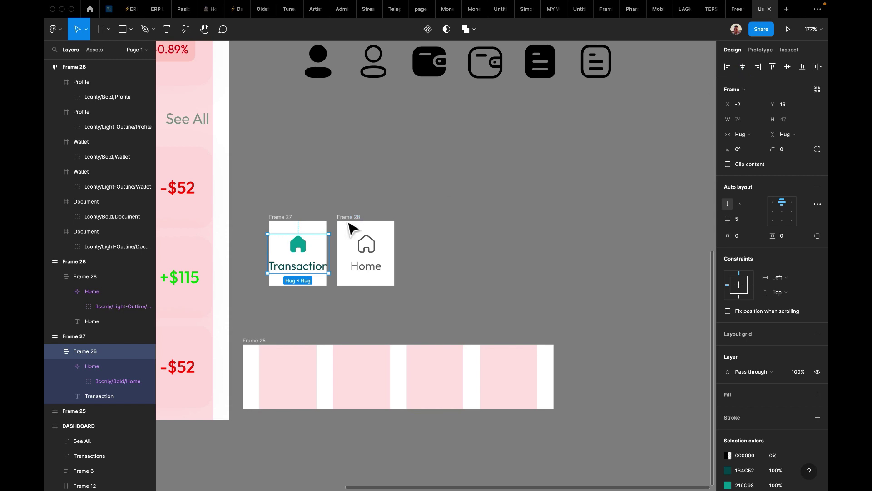
# Set the Transaction label to font size 12 and centre the content in Frame 27.
pyautogui.click(324, 268)
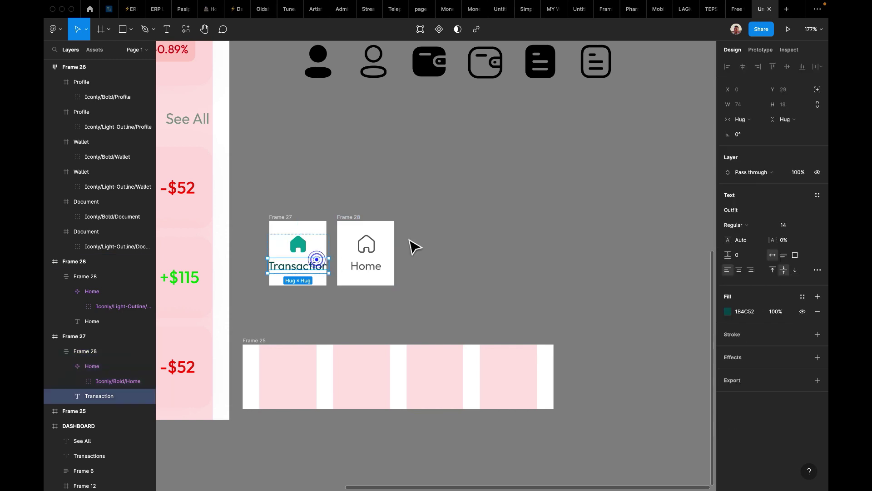
pyautogui.click(787, 228)
pyautogui.write('72')
pyautogui.press('Return')
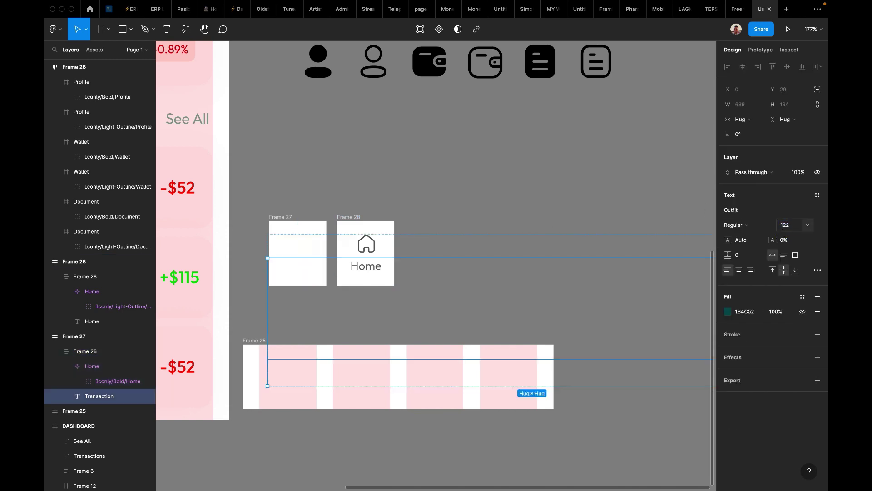
pyautogui.hotkey('ctrl', 'z')
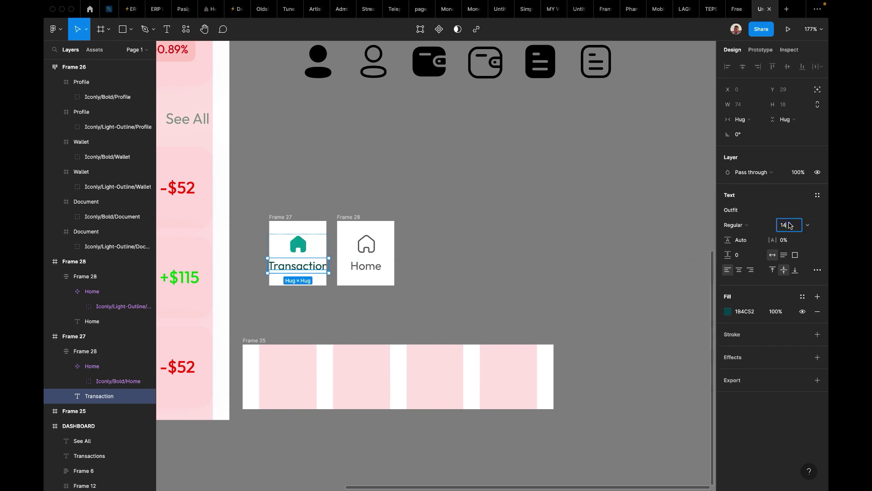
pyautogui.write('12')
pyautogui.press('Return')
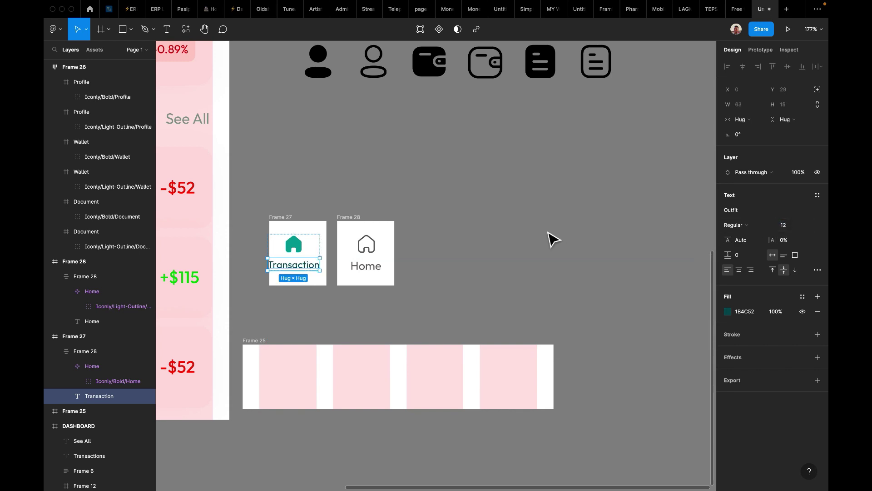
pyautogui.click(476, 201)
pyautogui.click(321, 251)
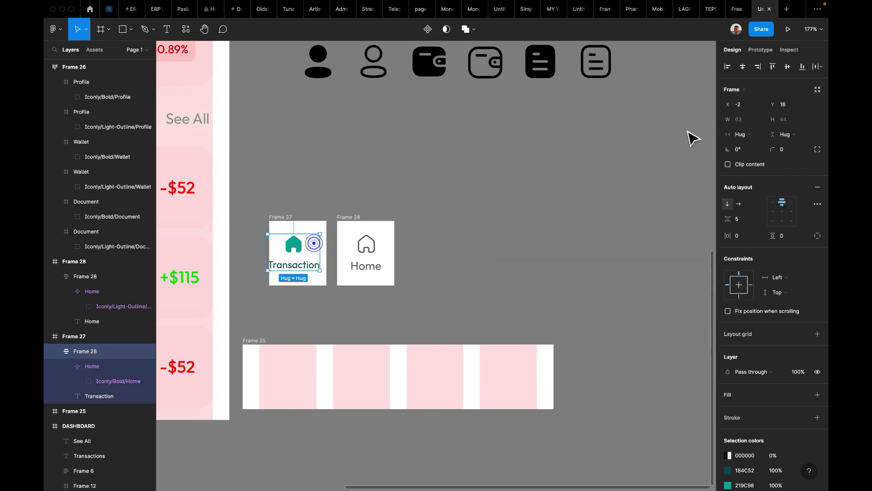
pyautogui.click(743, 66)
pyautogui.click(524, 171)
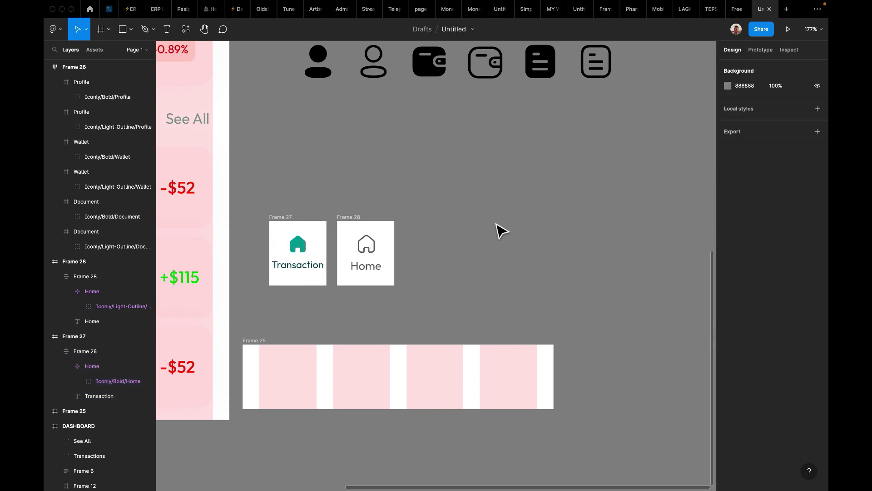
# Set Frame 28's Home label to font size 12 and centre its content horizontally.
pyautogui.doubleClick(369, 267)
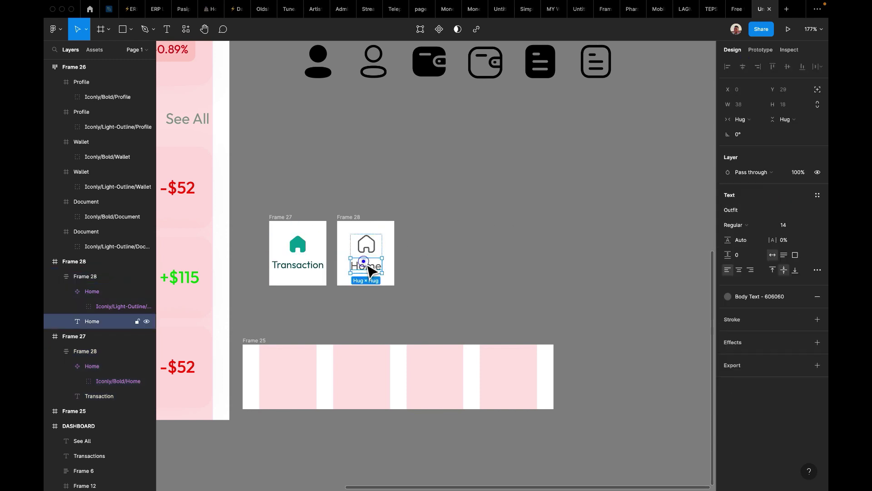
pyautogui.doubleClick(369, 268)
pyautogui.write('1')
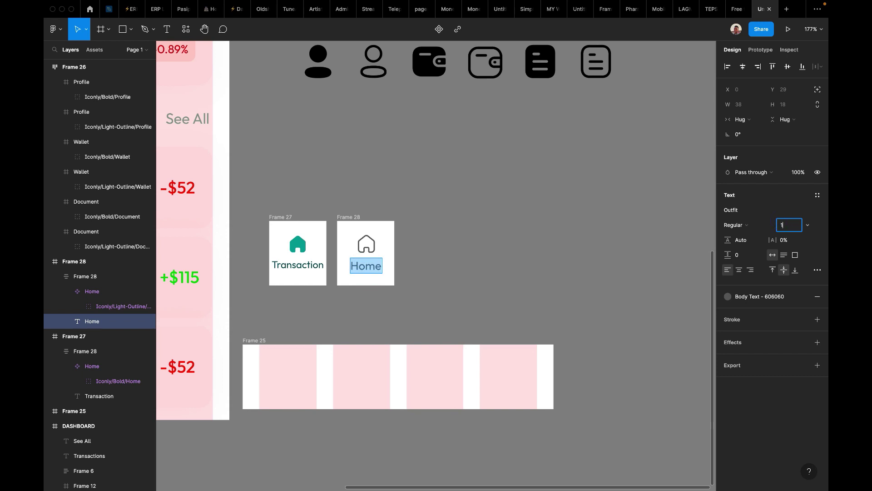
pyautogui.write('2')
pyautogui.press('Return')
pyautogui.click(399, 257)
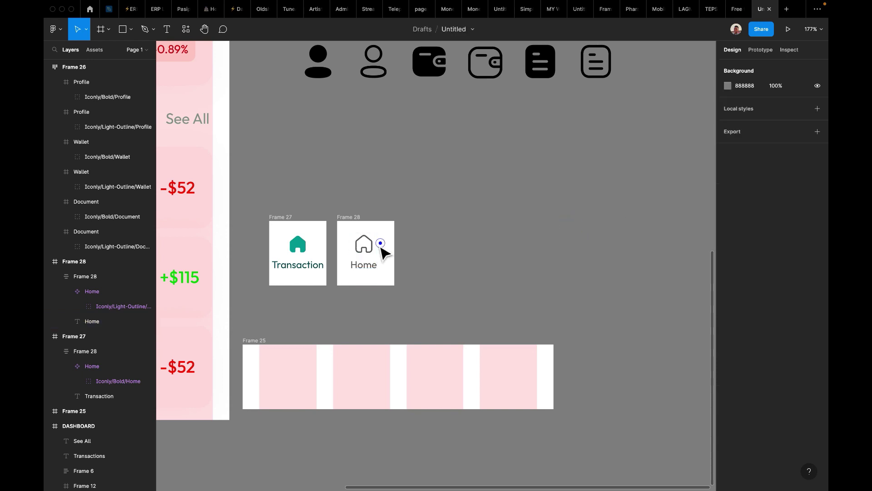
pyautogui.click(378, 245)
pyautogui.click(743, 67)
# Retype the first tile's Transaction label as 'Home'.
pyautogui.click(322, 248)
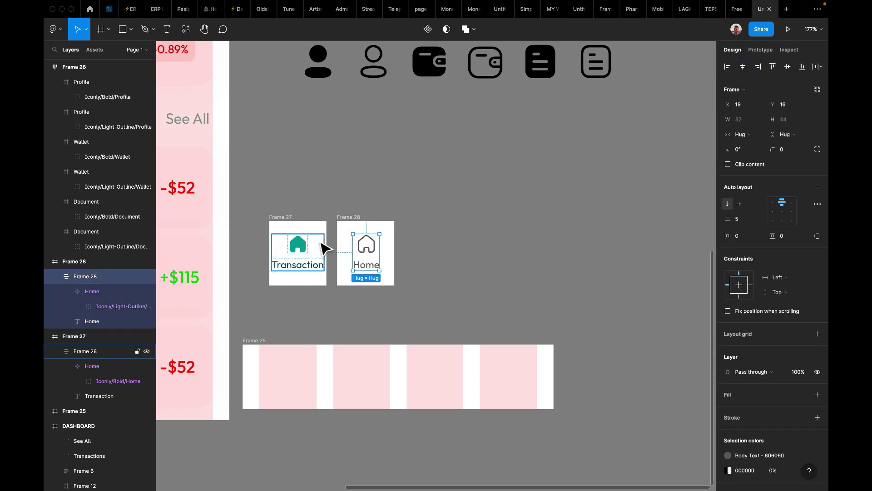
pyautogui.click(360, 267)
pyautogui.click(474, 159)
pyautogui.doubleClick(362, 250)
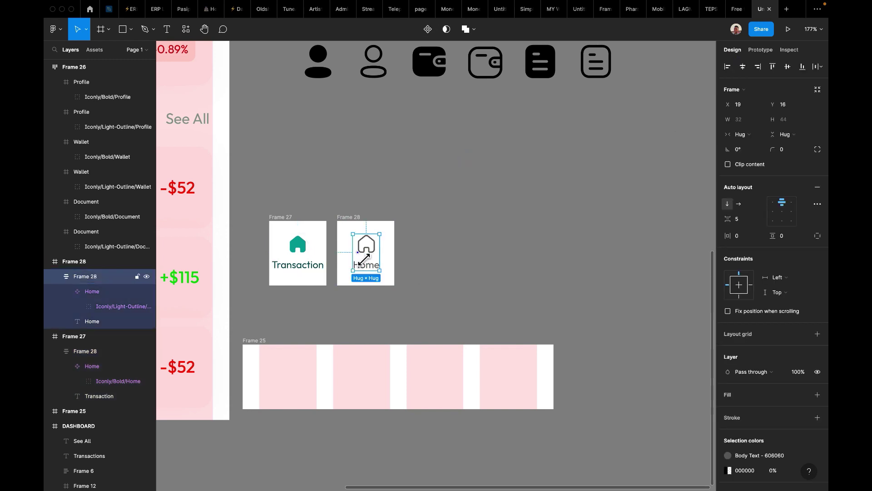
pyautogui.click(305, 248)
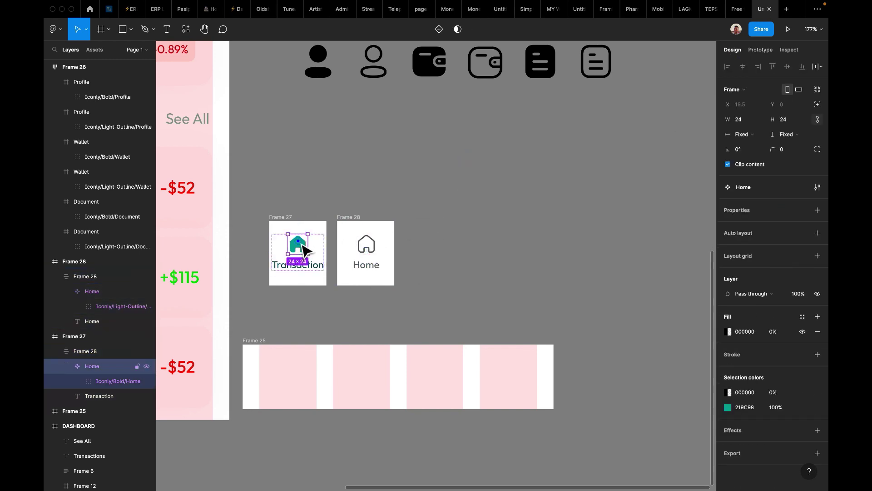
pyautogui.click(341, 162)
pyautogui.click(306, 277)
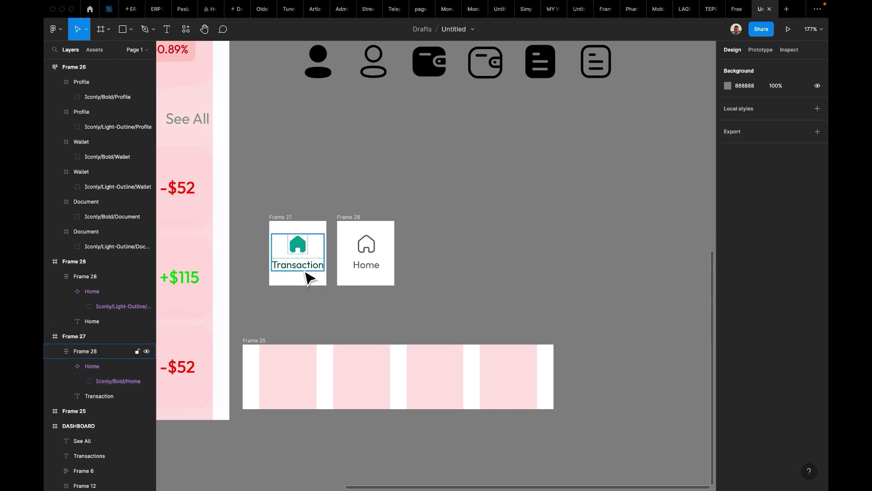
pyautogui.click(306, 274)
pyautogui.doubleClick(301, 268)
pyautogui.write('Ho')
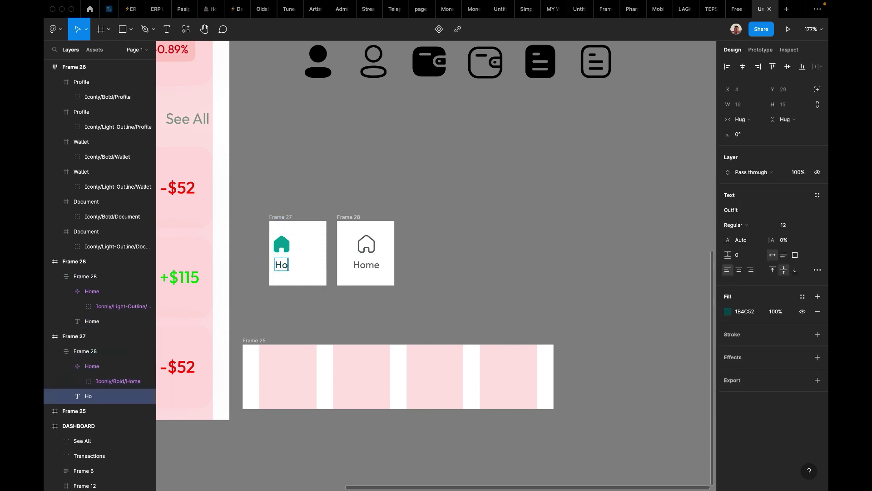
pyautogui.write('me')
pyautogui.press('Escape')
pyautogui.press('Escape')
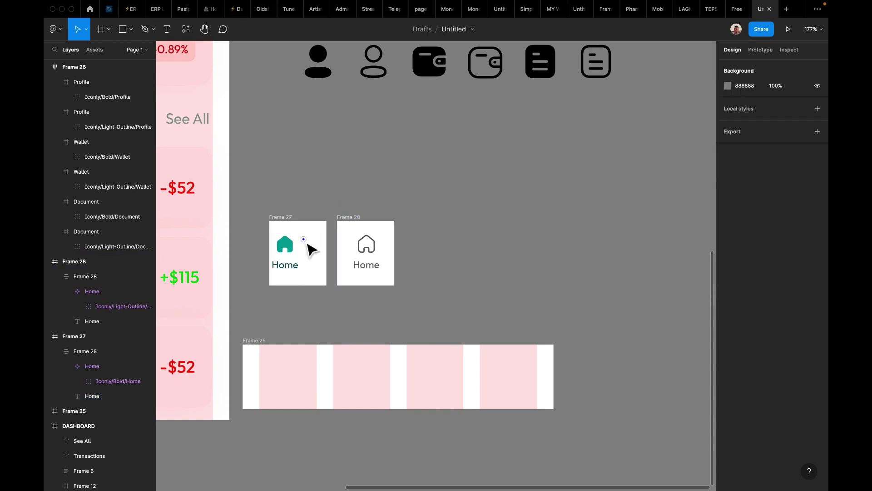
pyautogui.click(558, 195)
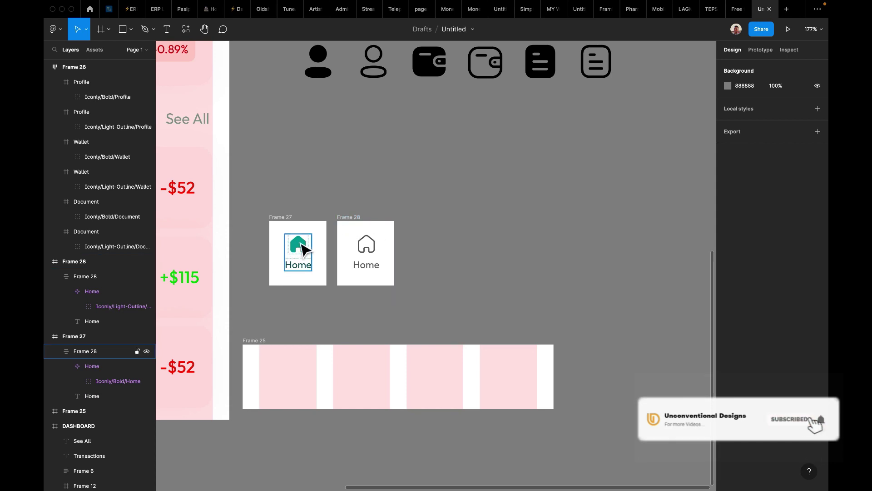
pyautogui.scroll(-5, 399, 162)
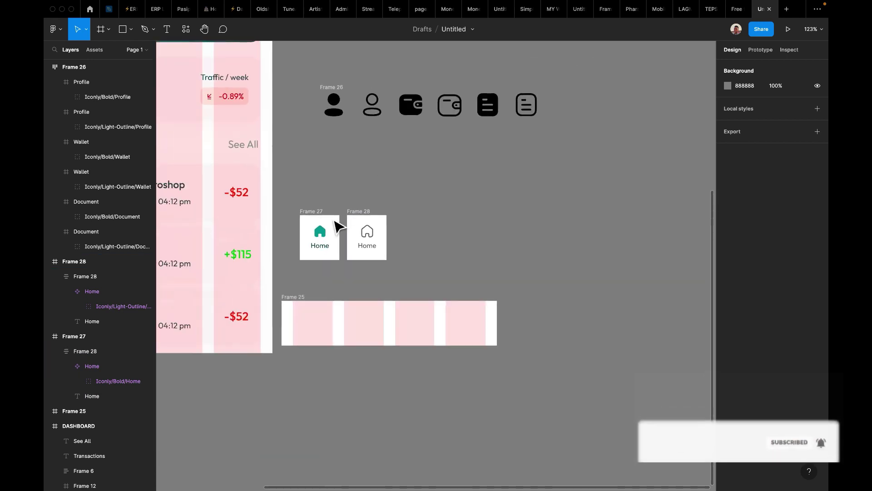
pyautogui.scroll(3, 331, 220)
# Combine Frame 27 and Frame 28 into a component set with Create component set.
pyautogui.click(298, 222)
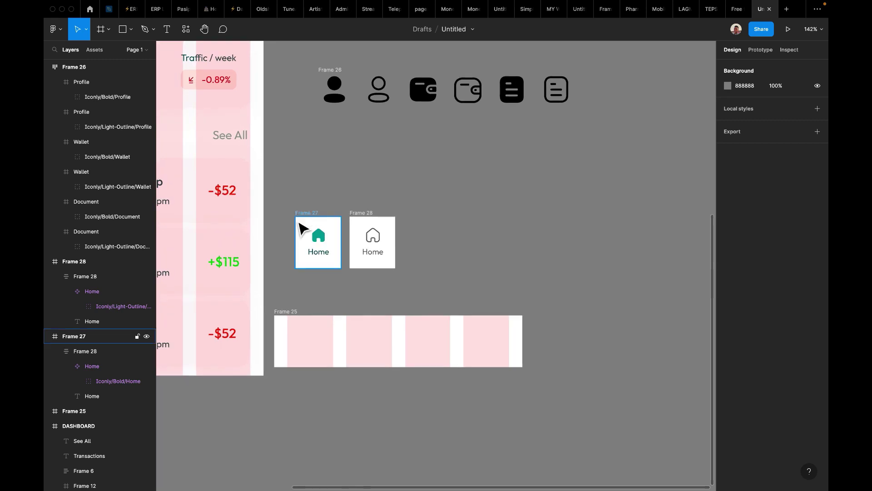
pyautogui.click(305, 219)
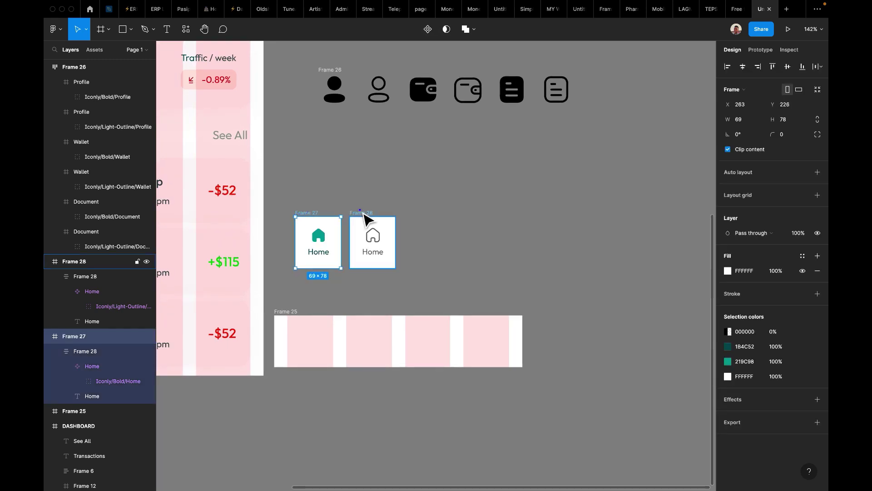
pyautogui.keyDown('shift'); pyautogui.click(364, 214); pyautogui.keyUp('shift')
pyautogui.click(434, 29)
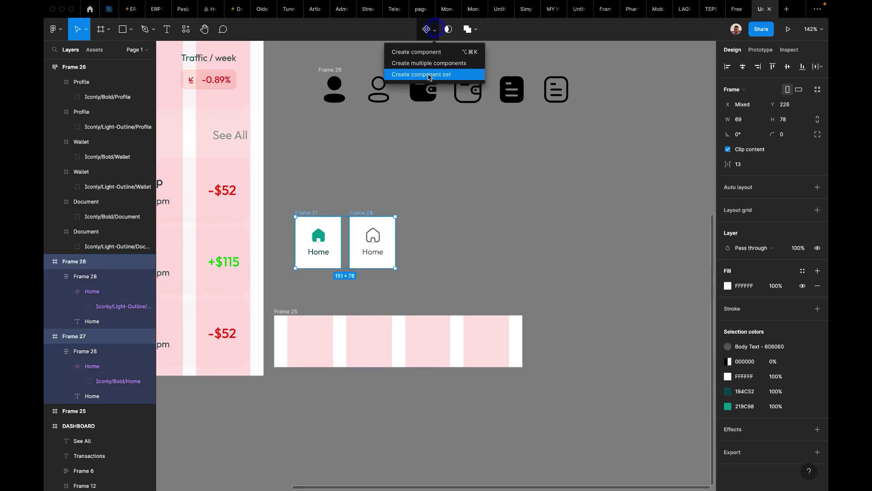
pyautogui.click(429, 75)
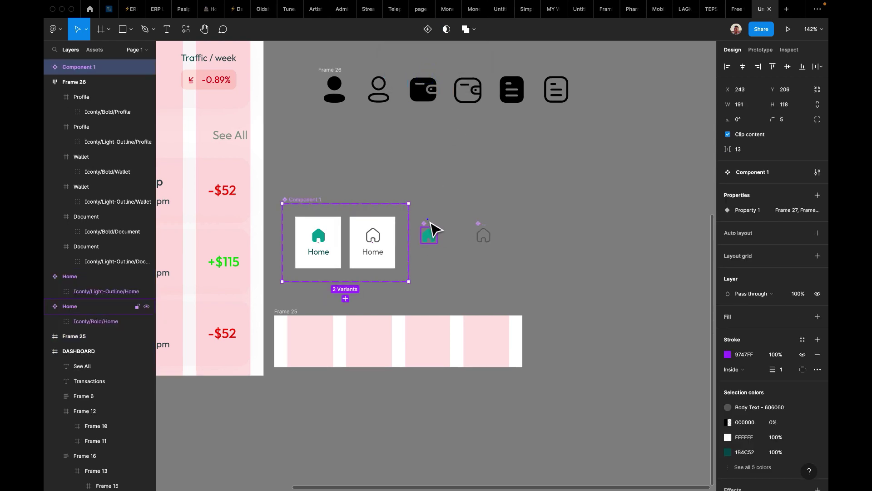
# Place the teal and outline Home icon components side by side above the set.
pyautogui.moveTo(432, 229); pyautogui.dragTo(430, 181)
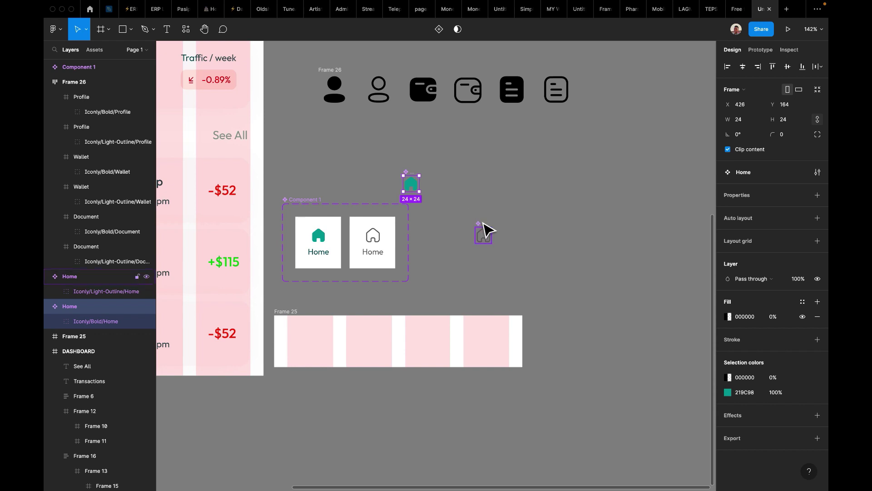
pyautogui.moveTo(484, 230); pyautogui.dragTo(435, 182)
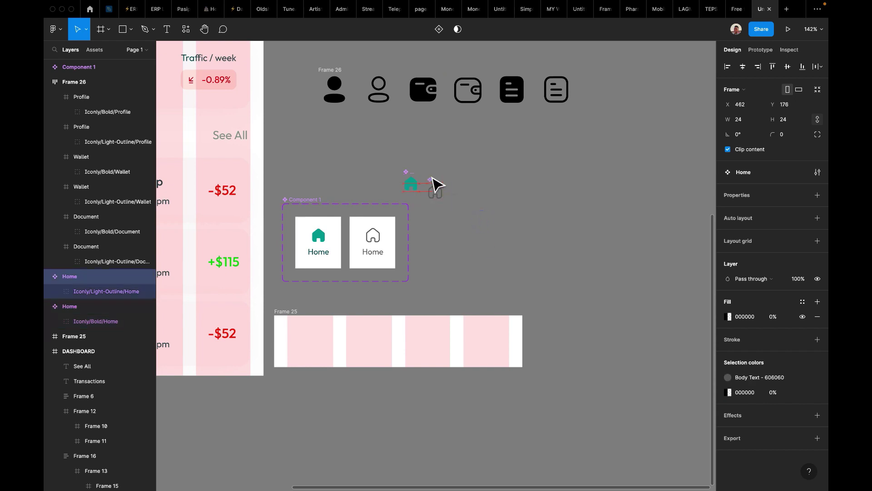
pyautogui.click(479, 161)
pyautogui.scroll(5, 481, 158)
pyautogui.scroll(-3, 485, 150)
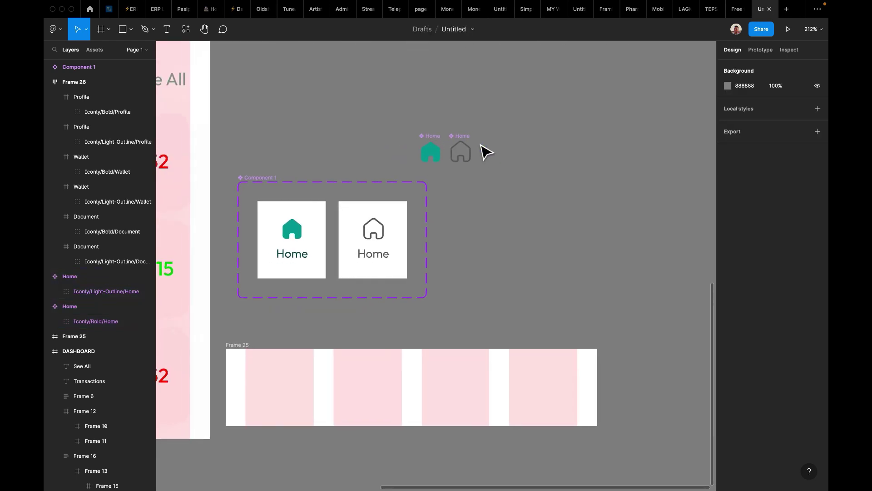
pyautogui.click(366, 215)
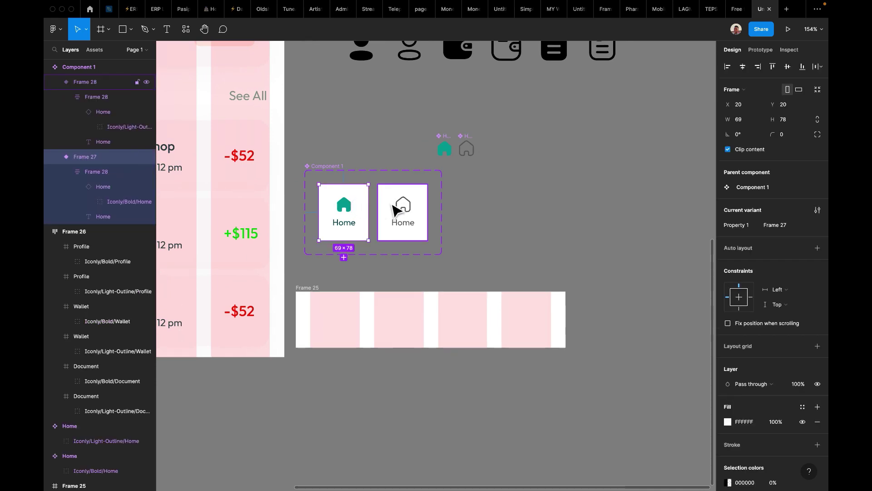
pyautogui.click(389, 210)
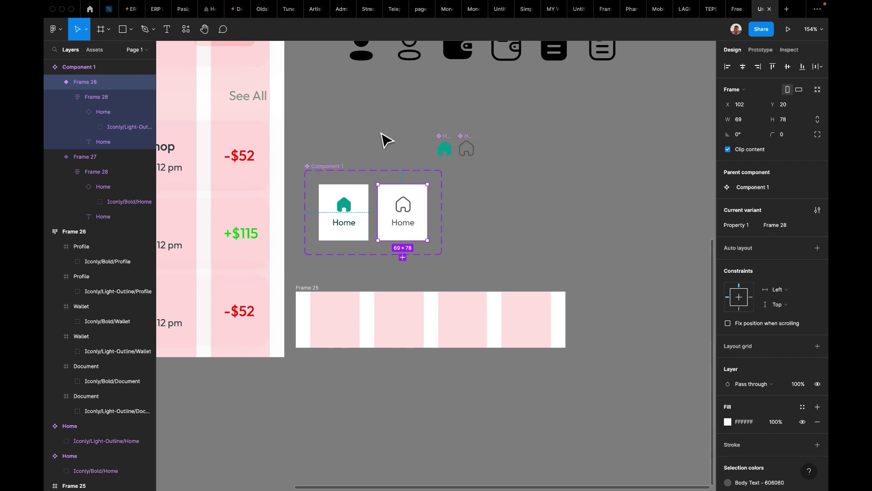
pyautogui.scroll(2, 385, 140)
pyautogui.hscroll(1, 385, 140)
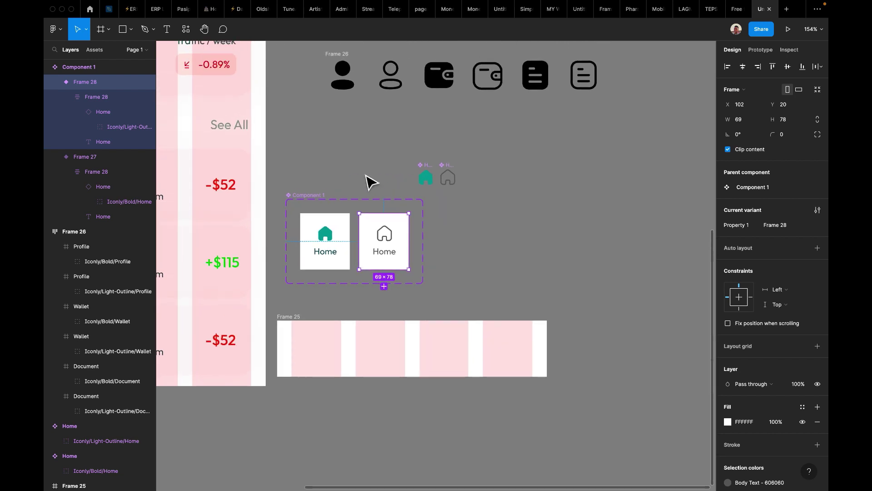
pyautogui.click(339, 236)
pyautogui.scroll(1, 356, 182)
pyautogui.hscroll(1, 357, 182)
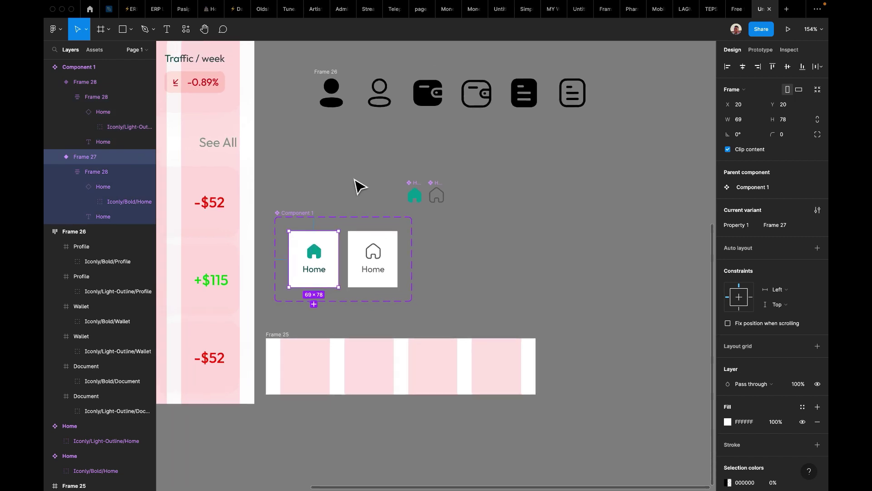
pyautogui.scroll(2, 359, 181)
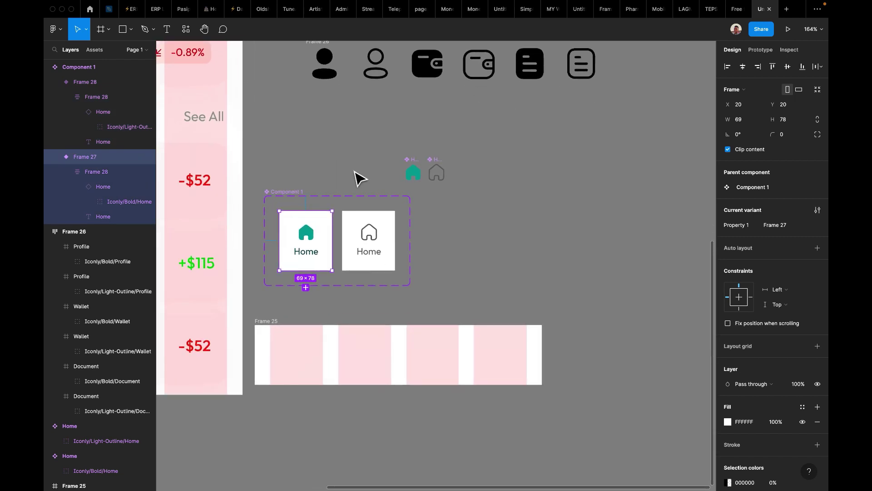
pyautogui.click(356, 253)
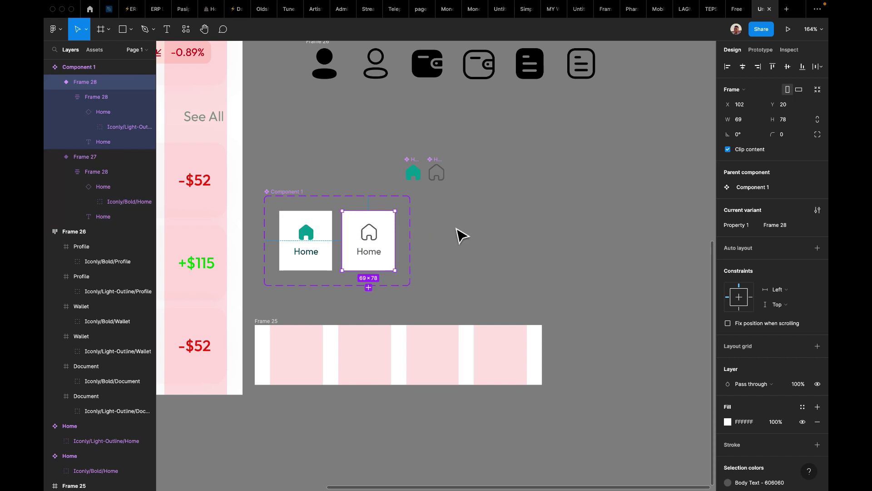
pyautogui.doubleClick(291, 191)
pyautogui.write('Home')
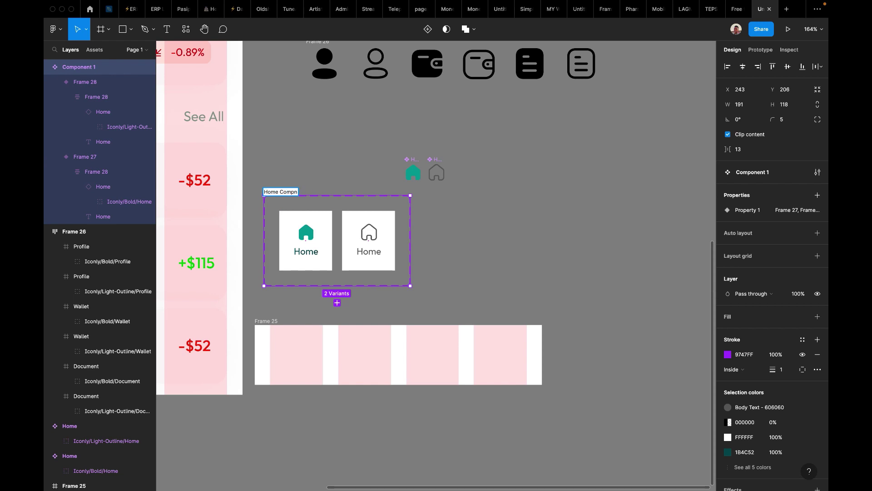
pyautogui.click(313, 160)
pyautogui.hscroll(2, 330, 186)
pyautogui.scroll(1, 331, 187)
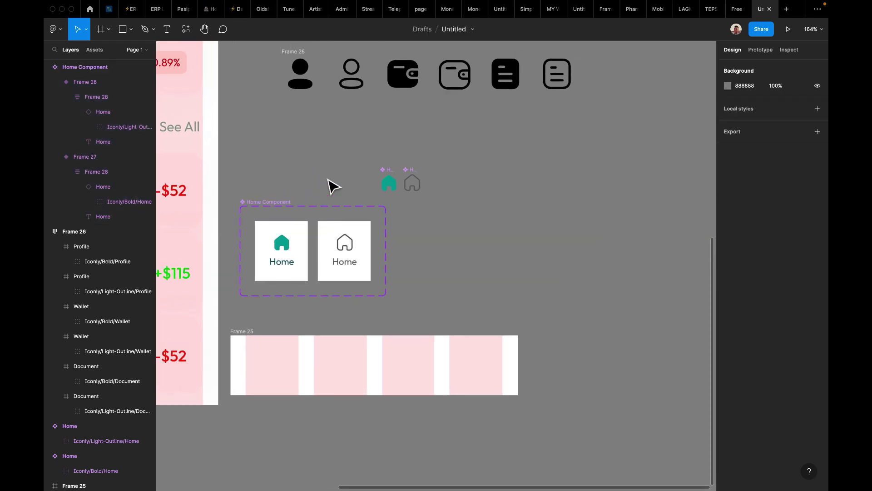
pyautogui.hscroll(2, 330, 187)
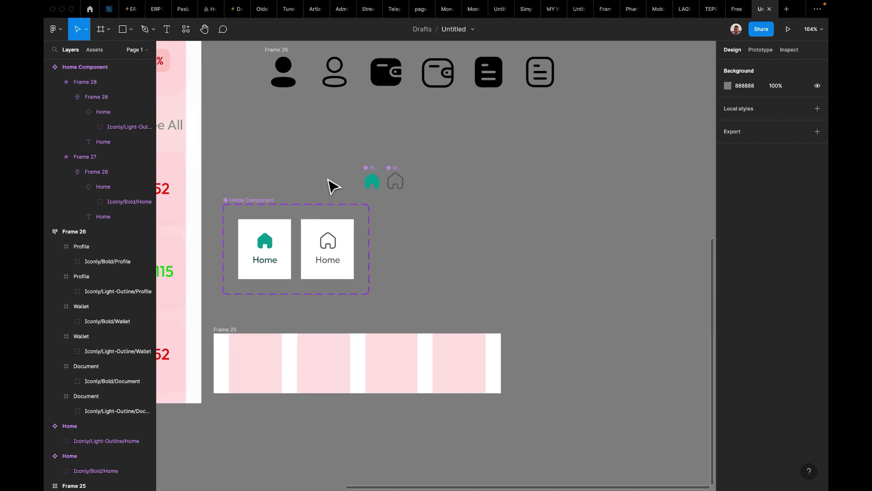
pyautogui.hscroll(1, 334, 186)
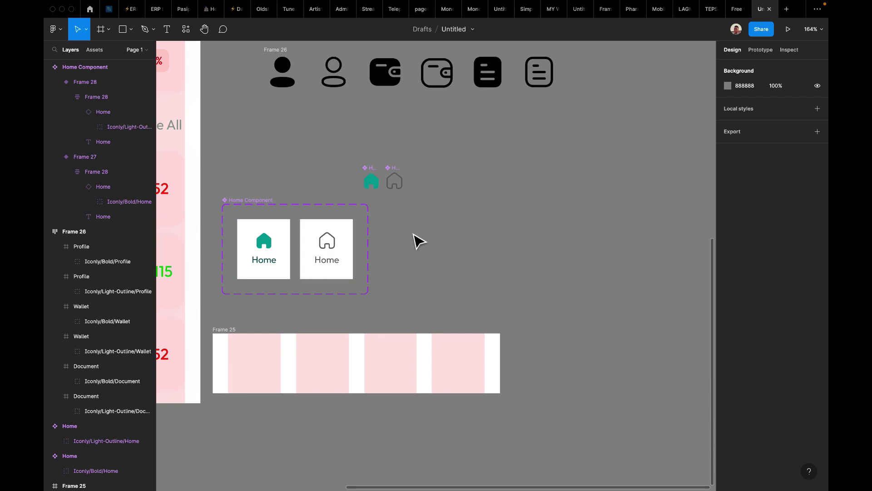
pyautogui.hscroll(3, 406, 256)
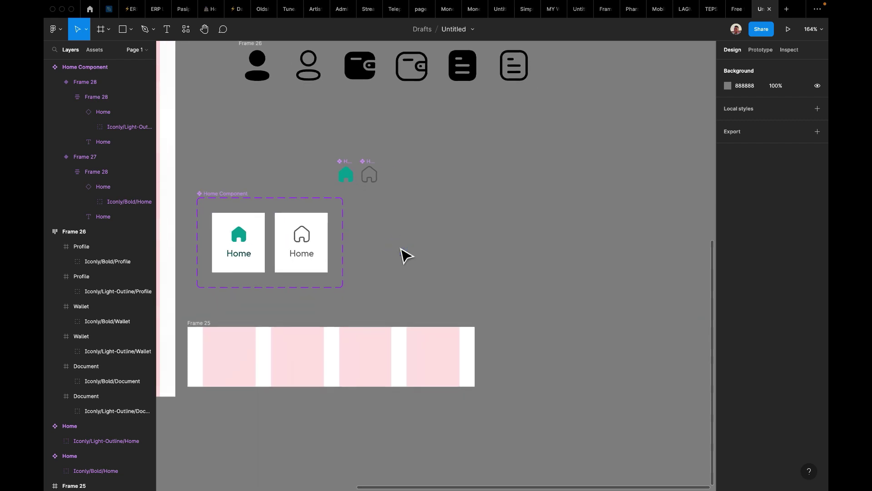
# Alt-drag a copy of Home Component to the right and rename it 'Trans Component'.
pyautogui.click(229, 192)
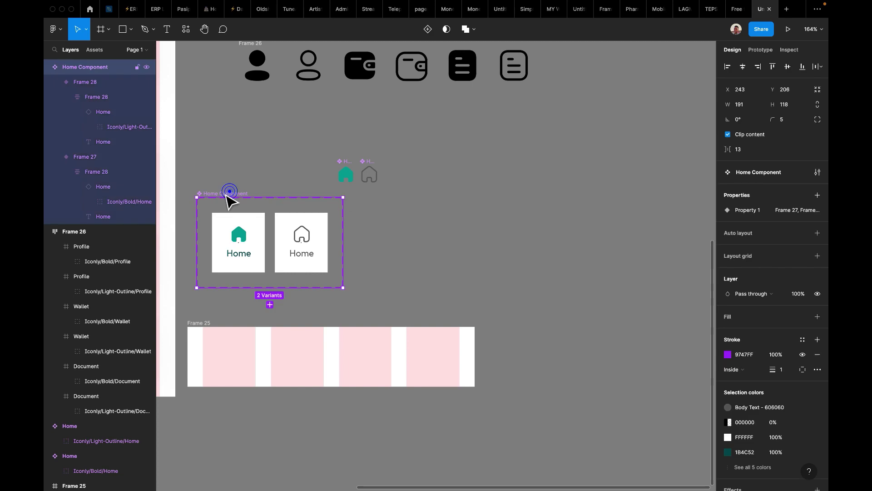
pyautogui.moveTo(226, 194); pyautogui.dragTo(350, 199)
pyautogui.doubleClick(387, 194)
pyautogui.write('T')
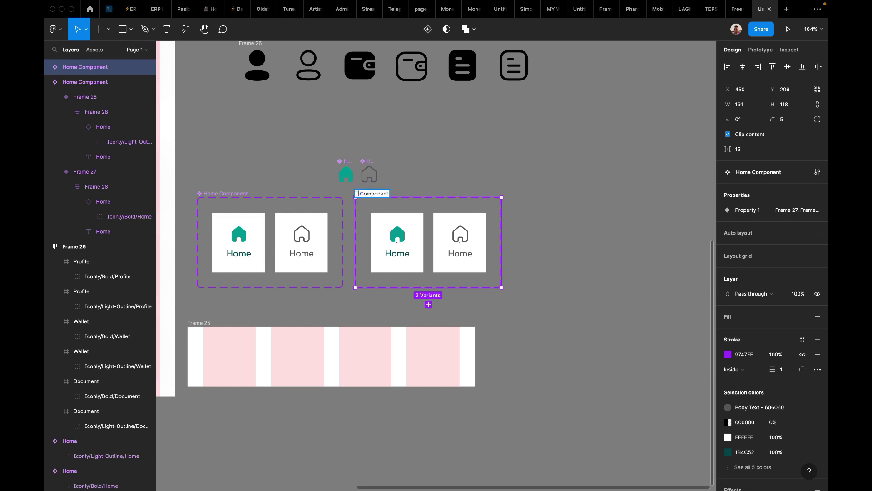
pyautogui.write('rans')
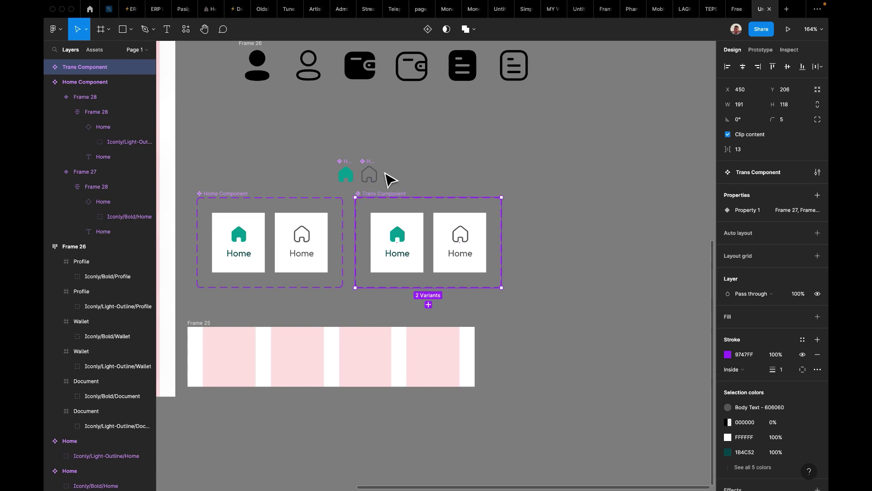
pyautogui.click(450, 155)
pyautogui.click(402, 244)
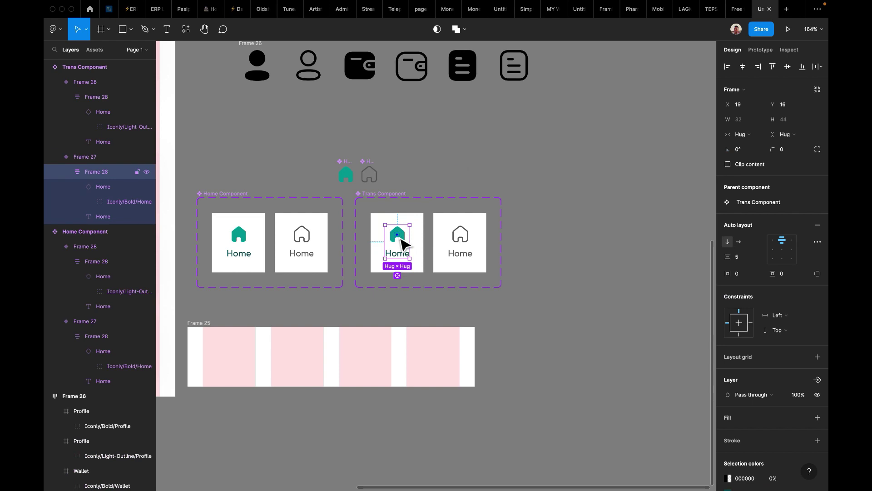
pyautogui.click(422, 173)
# Move the bold Document icon out of Frame 26 onto the canvas and resize it to 24×24.
pyautogui.scroll(1, 422, 175)
pyautogui.click(466, 86)
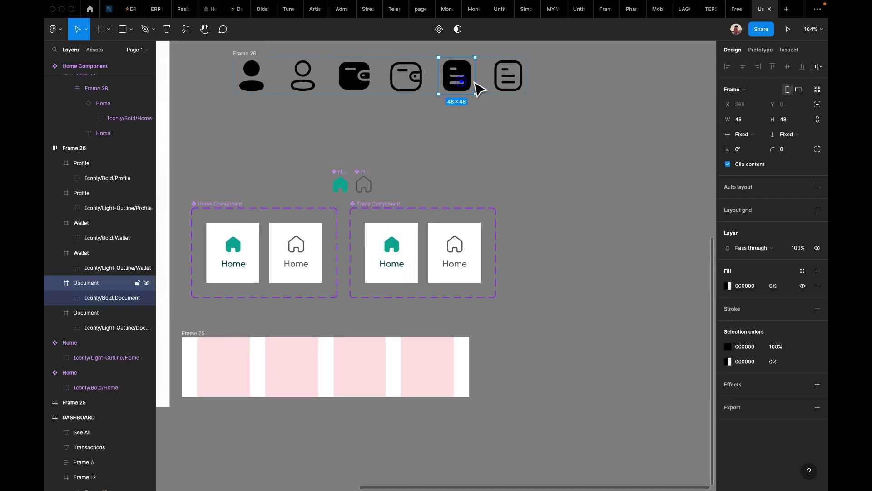
pyautogui.moveTo(467, 78); pyautogui.dragTo(586, 190)
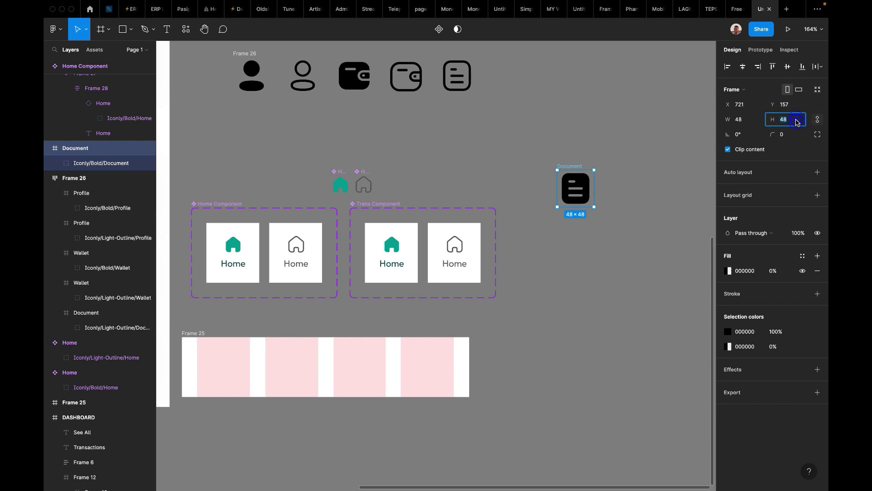
pyautogui.write('24')
pyautogui.press('Return')
pyautogui.click(654, 171)
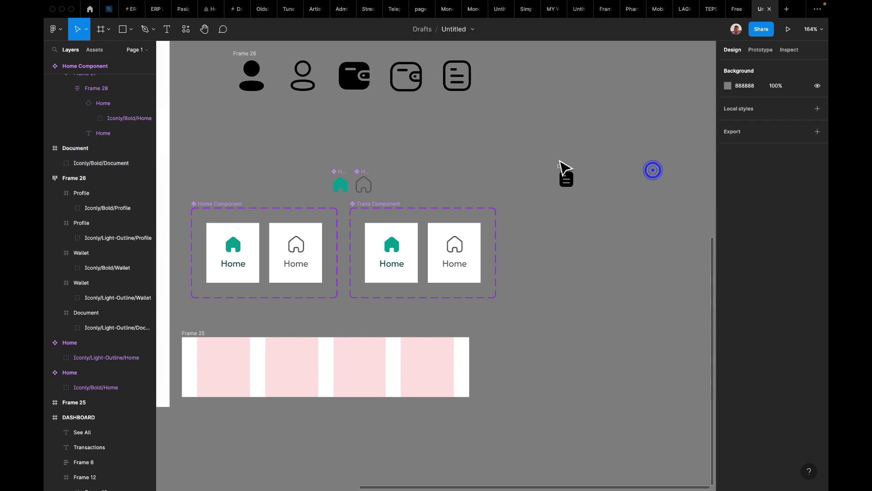
pyautogui.click(563, 175)
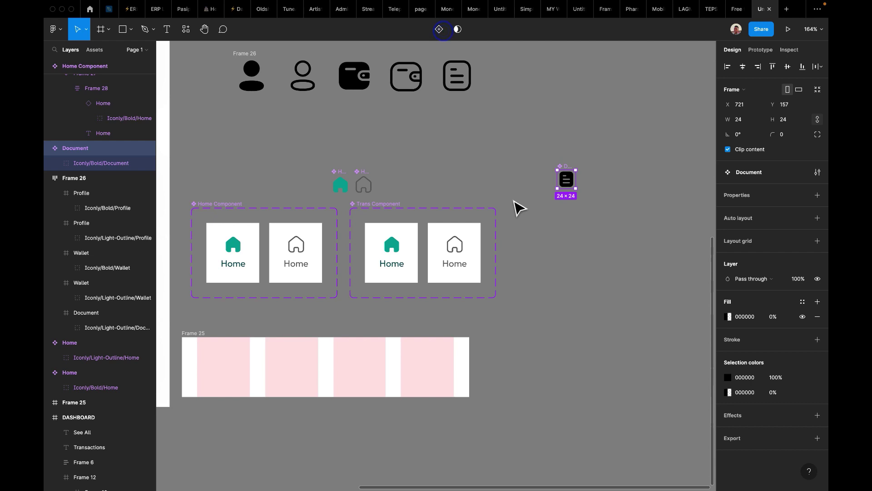
# Swap the Home icon in Trans Component's first variant for the Document icon.
pyautogui.click(392, 252)
pyautogui.doubleClick(392, 253)
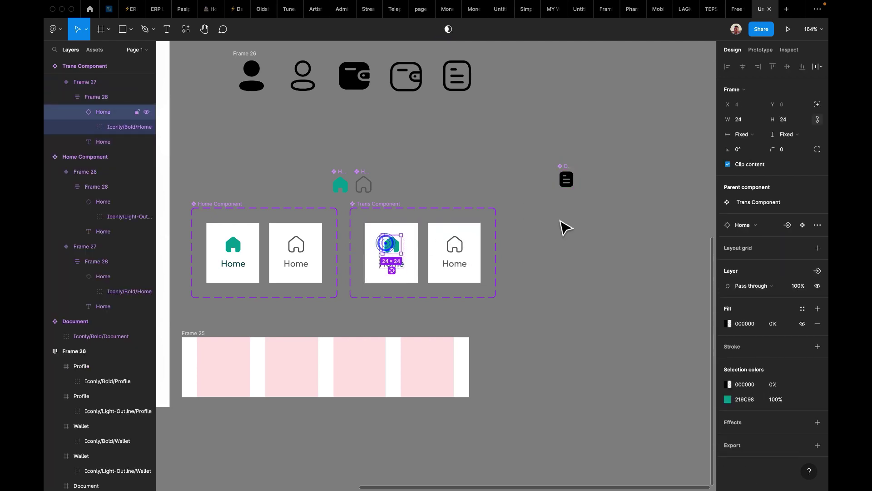
pyautogui.click(755, 226)
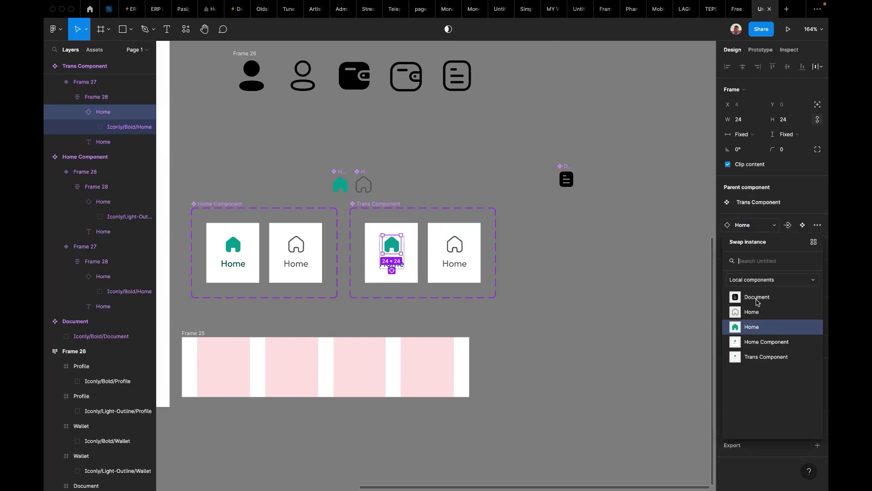
pyautogui.click(754, 297)
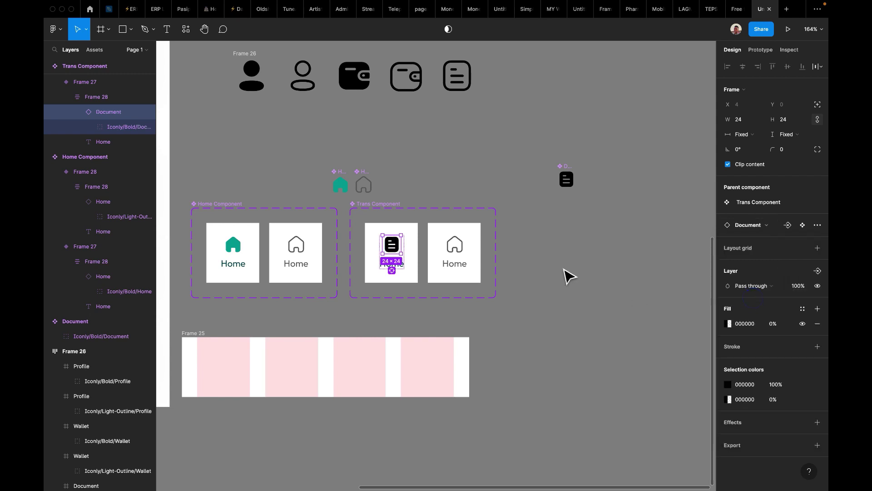
pyautogui.click(563, 270)
pyautogui.doubleClick(399, 252)
# Recolour the Document icon teal 219C98, copied from the green Home icon.
pyautogui.click(339, 190)
pyautogui.click(741, 393)
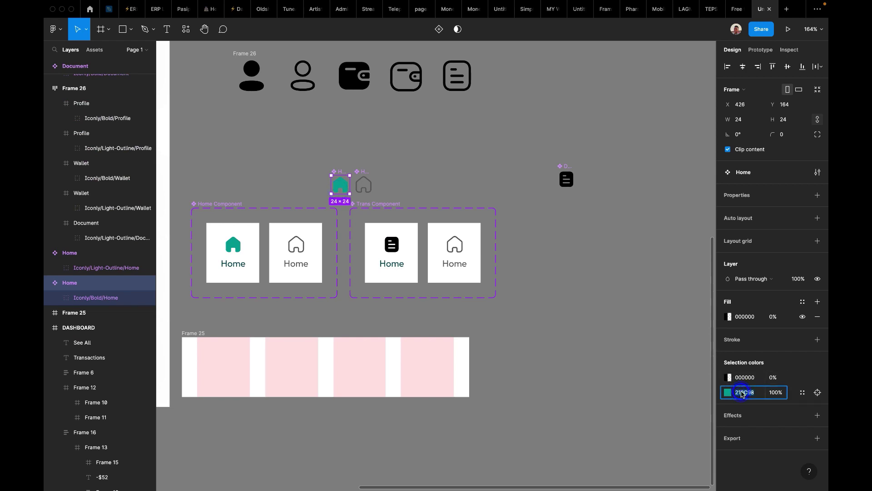
pyautogui.doubleClick(393, 249)
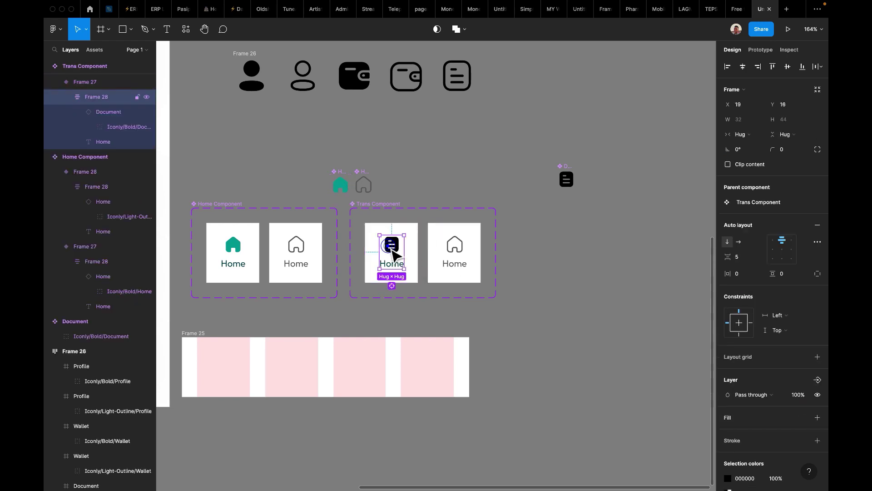
pyautogui.click(744, 386)
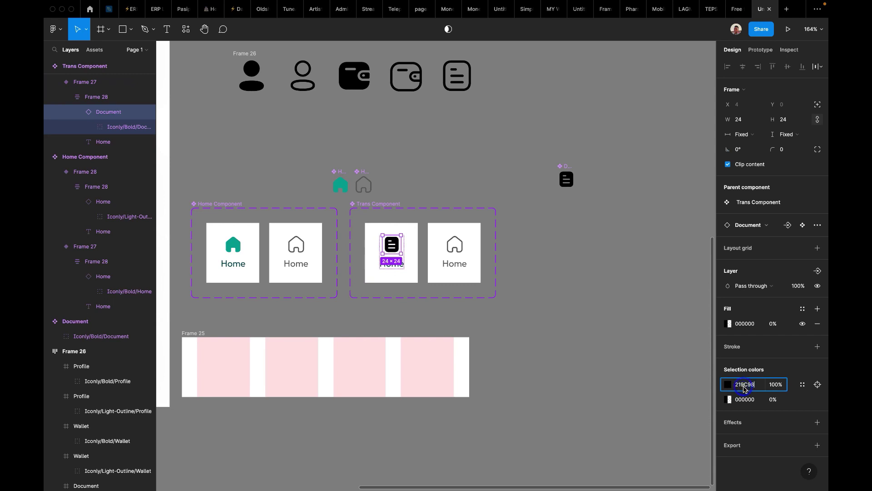
pyautogui.press('Return')
pyautogui.click(583, 289)
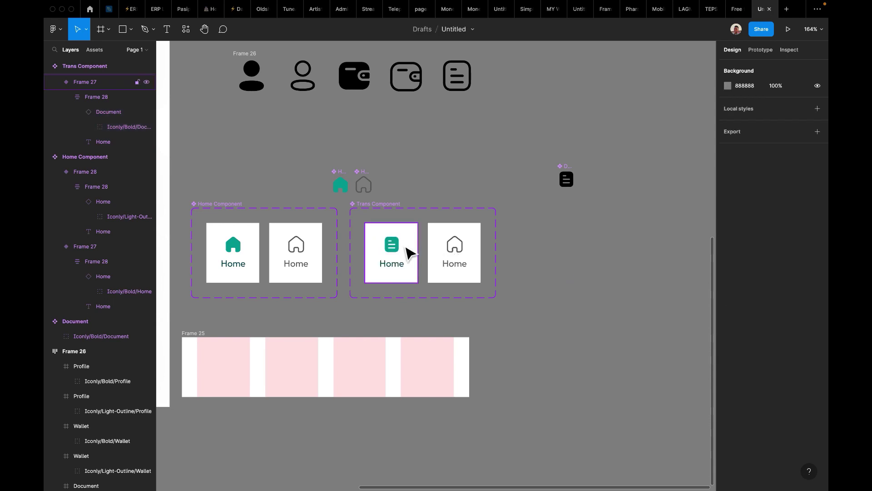
# Start retyping the tile's Home label, beginning with 'tRans'.
pyautogui.doubleClick(397, 264)
pyautogui.click(393, 262)
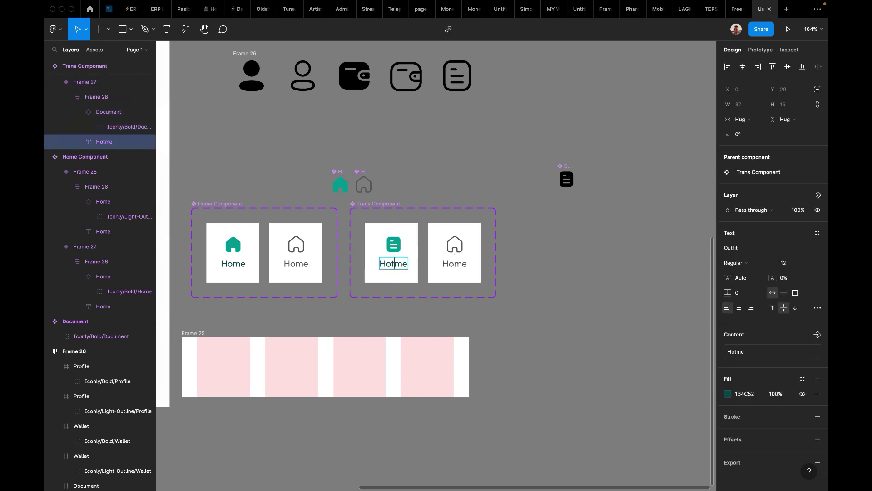
pyautogui.write('t')
pyautogui.press('BackSpace')
pyautogui.write('tR')
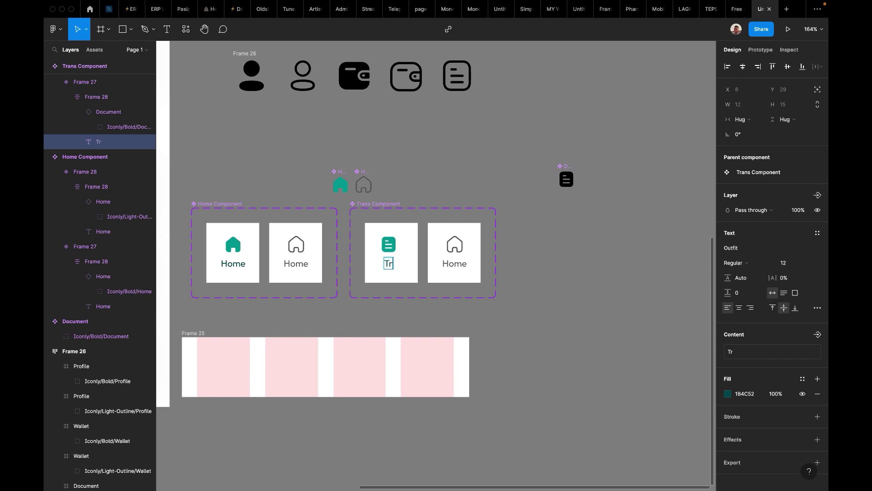
pyautogui.write('ansaction')
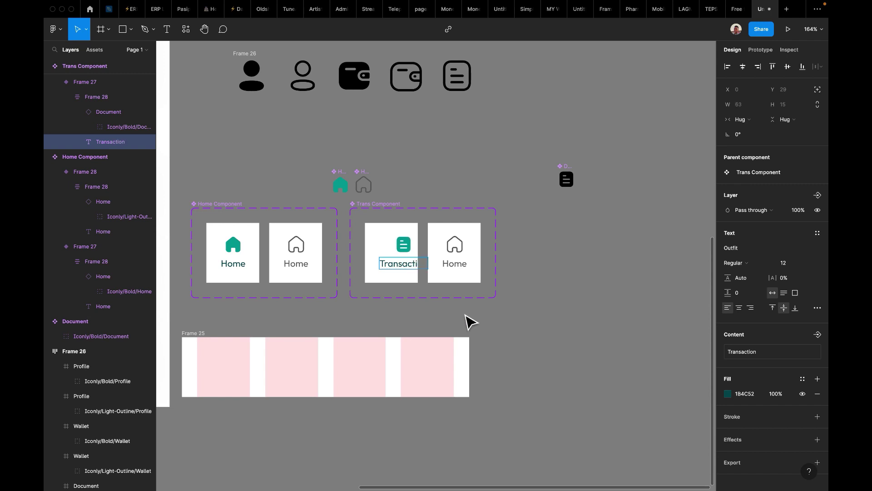
# Finish the Transaction label and centre its icon-and-label group within the card.
pyautogui.press('Escape')
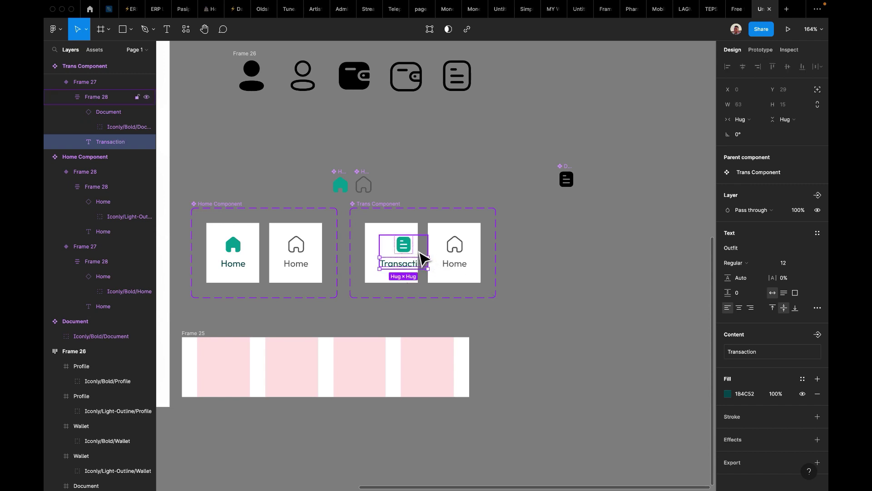
pyautogui.press('Escape')
pyautogui.hotkey('alt', 'h')
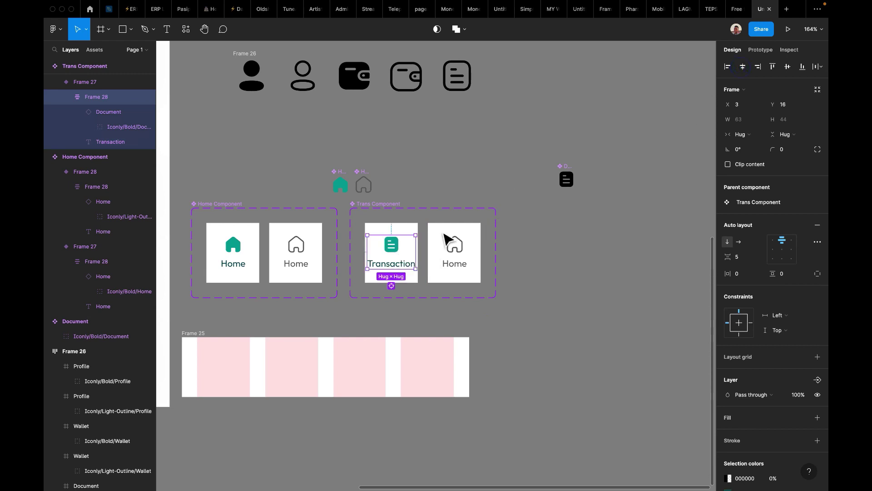
pyautogui.click(593, 216)
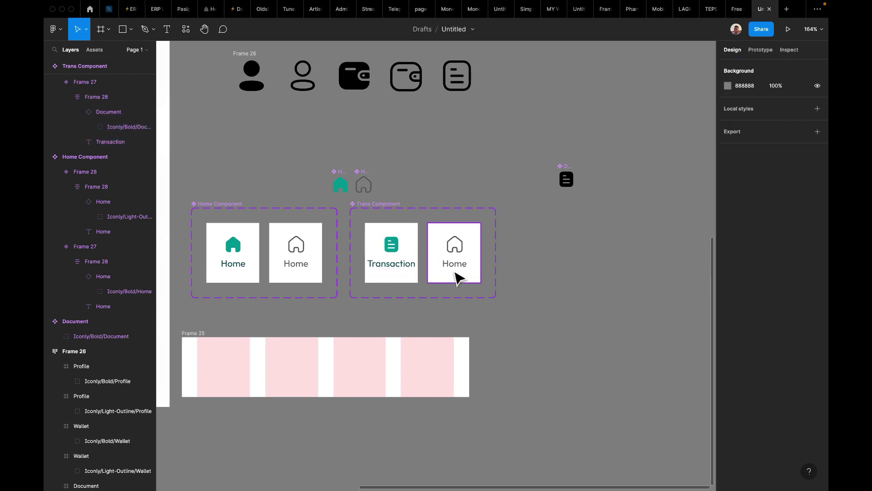
# Copy the Transaction text and paste it over the second card's Home label.
pyautogui.click(409, 269)
pyautogui.click(408, 269)
pyautogui.doubleClick(406, 263)
pyautogui.hotkey('ctrl', 'c')
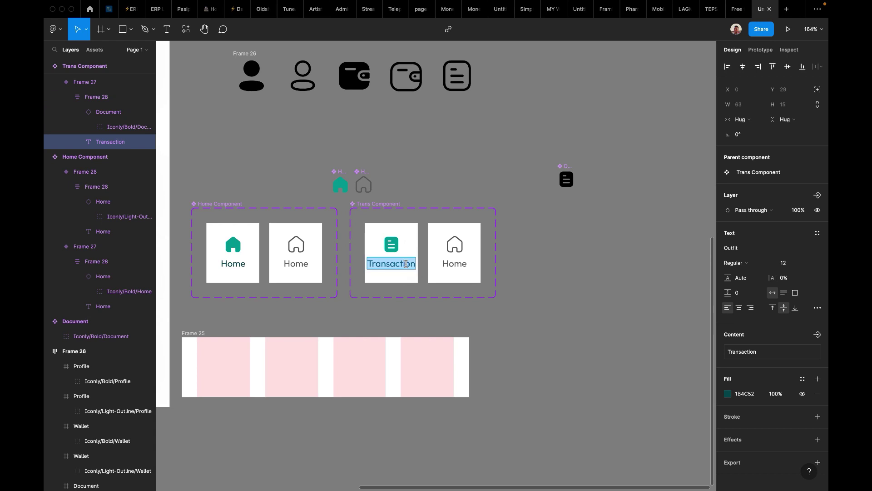
pyautogui.click(448, 264)
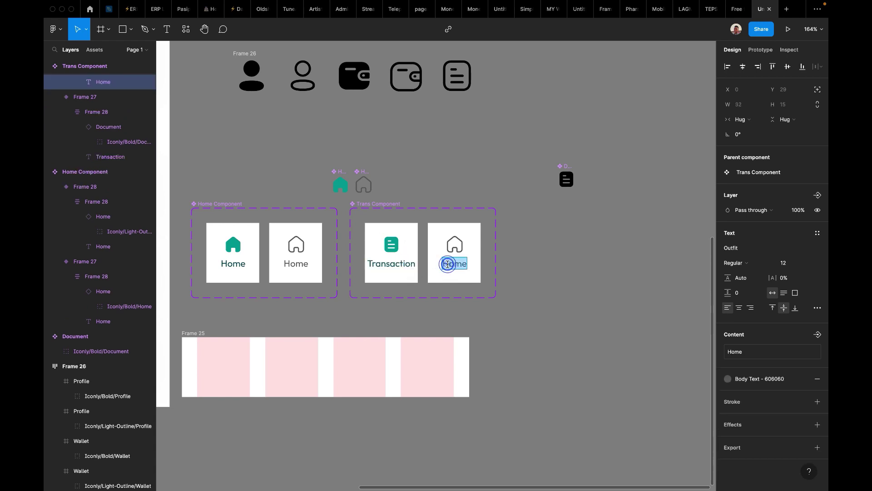
pyautogui.hotkey('ctrl', 'v')
pyautogui.press('Escape')
pyautogui.click(535, 251)
pyautogui.click(477, 257)
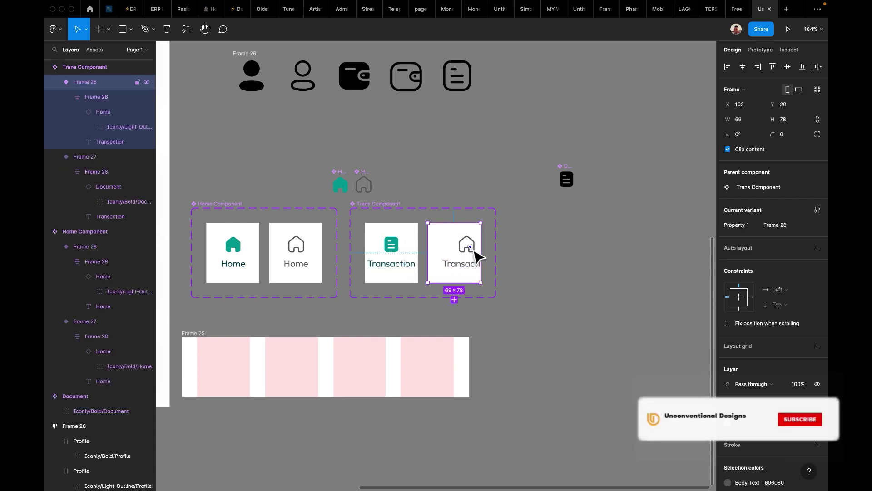
pyautogui.click(617, 214)
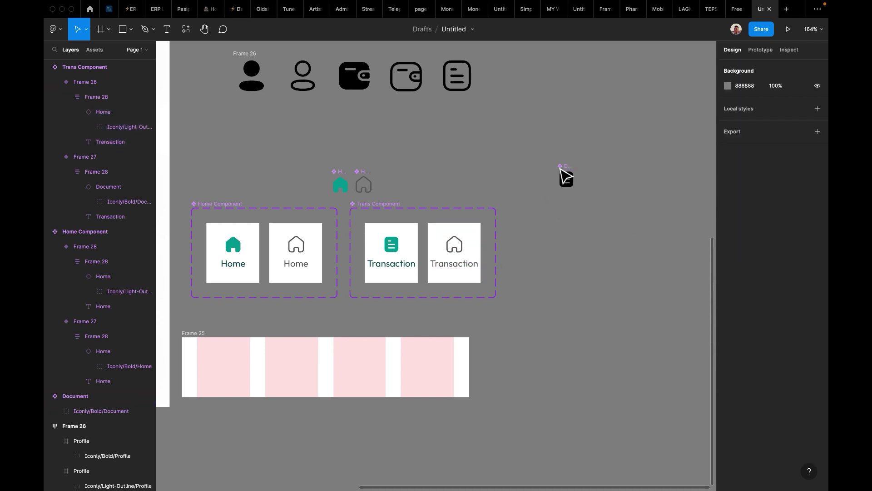
# Move the outline Document icon out of Frame 26, size it 24 px, and make it a component.
pyautogui.click(456, 76)
pyautogui.moveTo(456, 76); pyautogui.dragTo(543, 182)
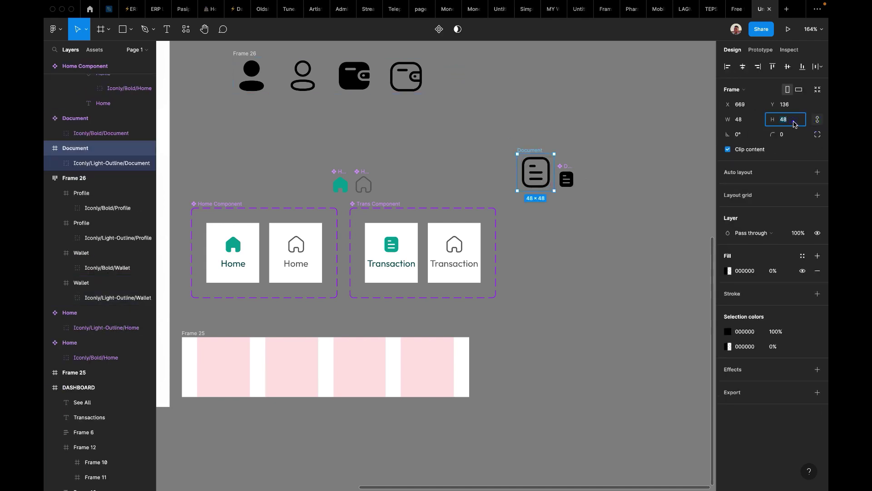
pyautogui.write('24')
pyautogui.press('Return')
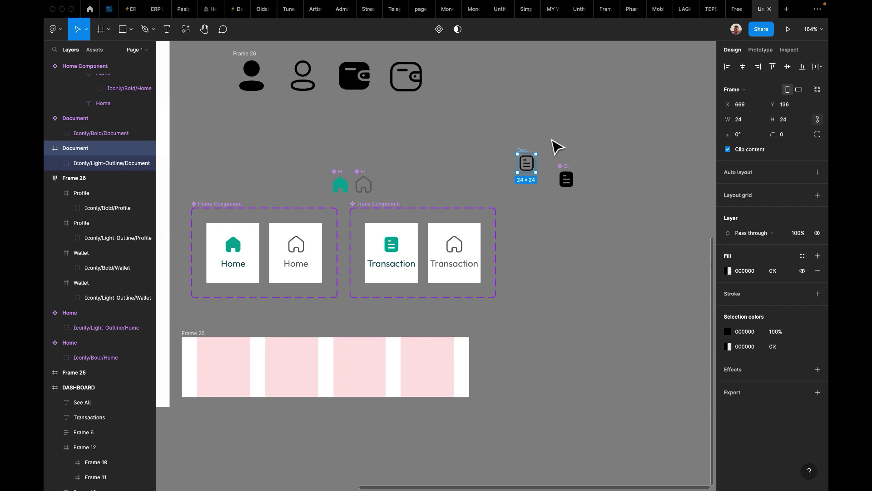
pyautogui.click(439, 29)
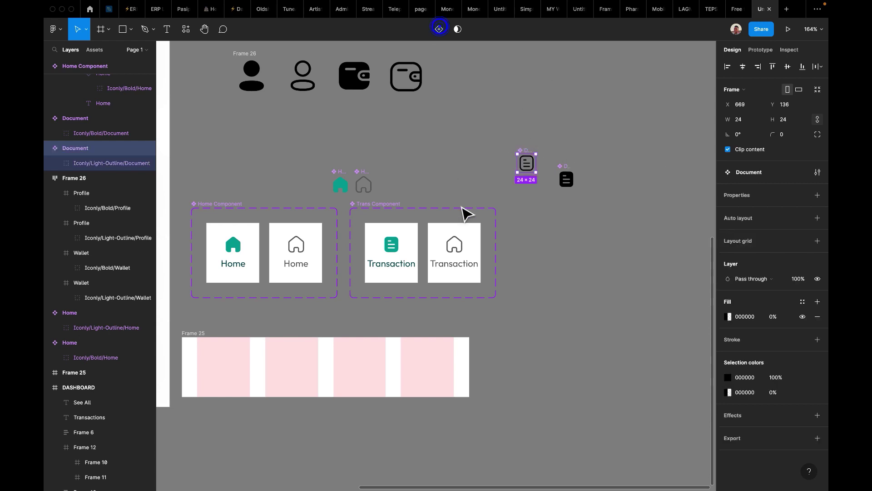
# Swap the inactive Transaction card's Home icon for the outline Document icon.
pyautogui.doubleClick(468, 252)
pyautogui.click(464, 246)
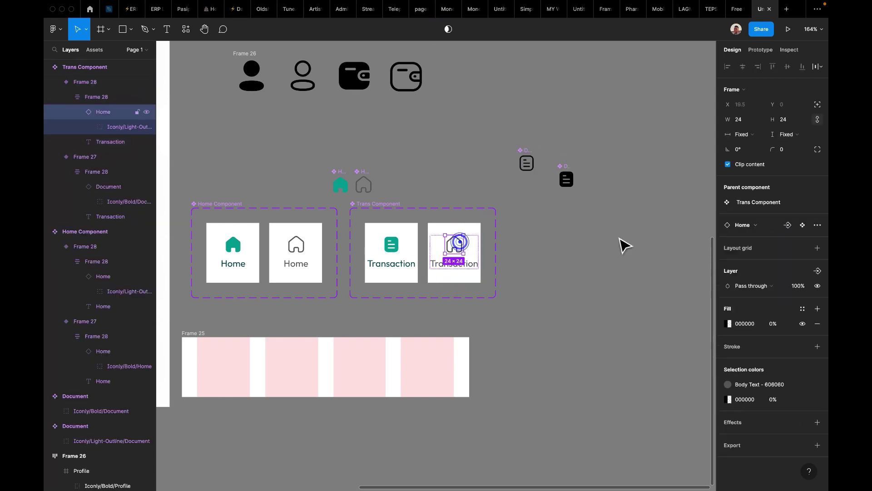
pyautogui.click(754, 225)
pyautogui.click(756, 296)
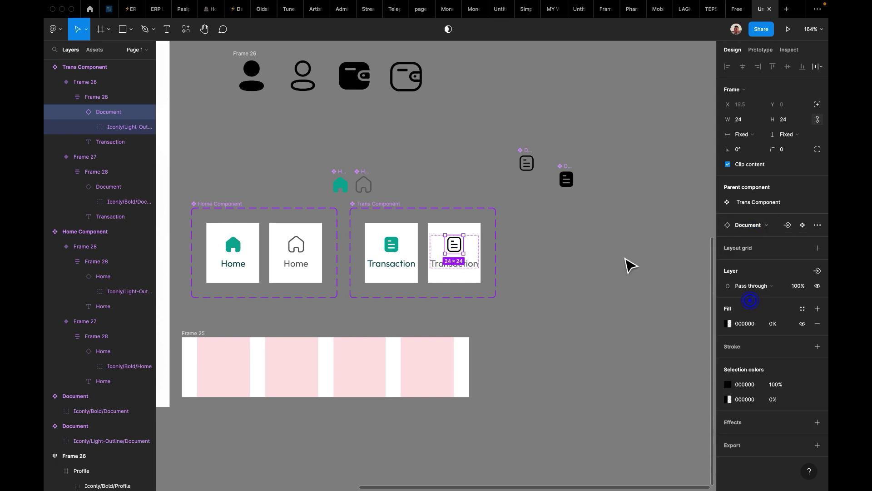
pyautogui.click(620, 255)
# Alt-drag a copy of the Transaction component set to its right.
pyautogui.hscroll(2, 611, 257)
pyautogui.hscroll(3, 615, 262)
pyautogui.scroll(-2, 516, 224)
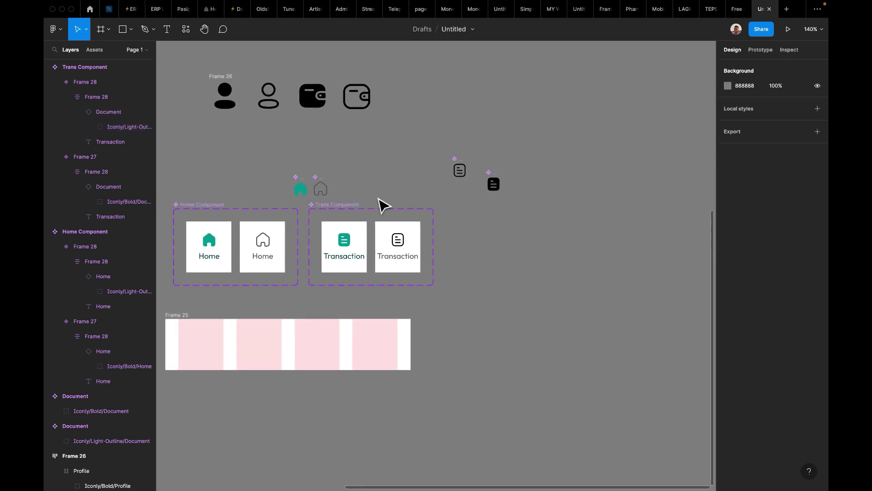
pyautogui.click(344, 208)
pyautogui.keyDown('alt'); pyautogui.moveTo(342, 210); pyautogui.dragTo(474, 209); pyautogui.keyUp('alt')
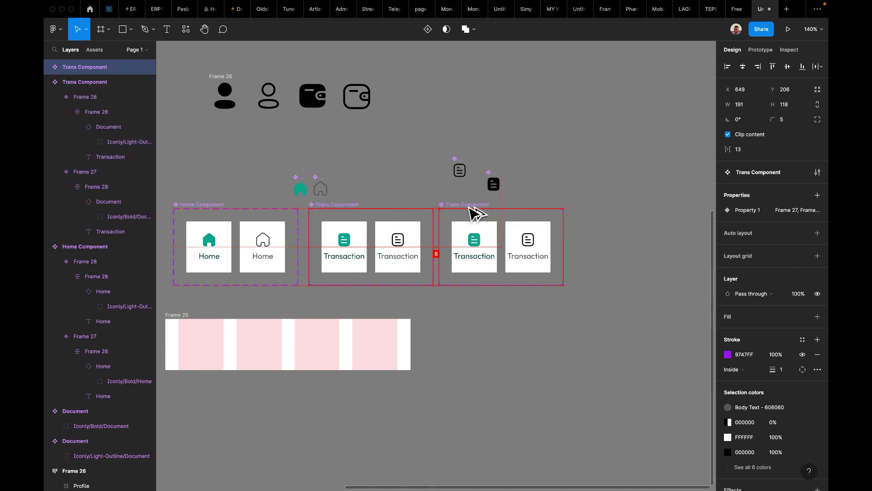
# Resize the four wallet and profile icons to 24 px and make the filled wallet icon a component.
pyautogui.click(316, 104)
pyautogui.keyDown('shift'); pyautogui.click(362, 106); pyautogui.keyUp('shift')
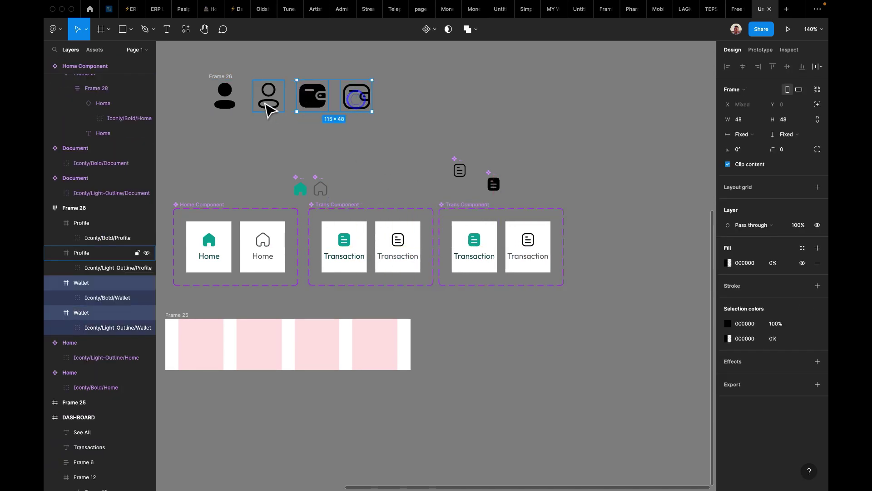
pyautogui.keyDown('shift'); pyautogui.click(268, 104); pyautogui.keyUp('shift')
pyautogui.keyDown('shift'); pyautogui.click(225, 95); pyautogui.keyUp('shift')
pyautogui.click(740, 119)
pyautogui.write('24')
pyautogui.press('Return')
pyautogui.click(273, 88)
pyautogui.hotkey('ctrl', 'alt', 'k')
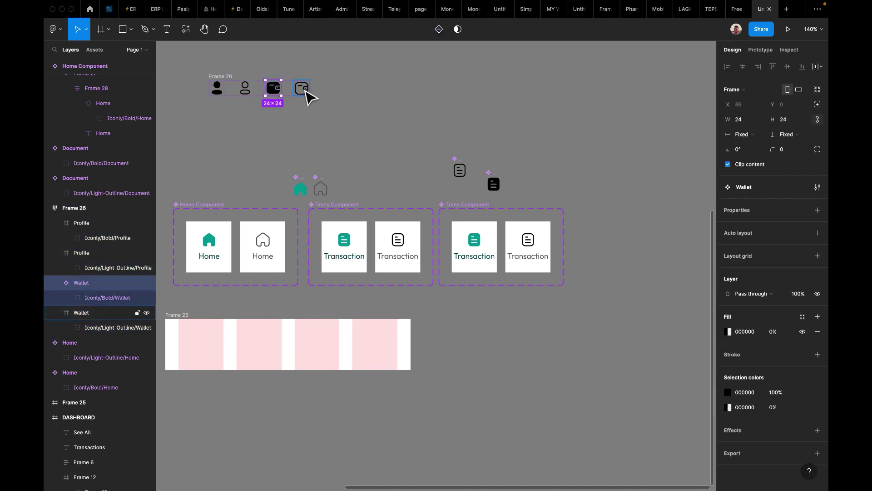
# Put filled and outline profile icons in the copy's cards and label them 'Profile'.
pyautogui.click(216, 88)
pyautogui.moveTo(216, 87); pyautogui.dragTo(474, 239)
pyautogui.click(754, 225)
pyautogui.click(528, 239)
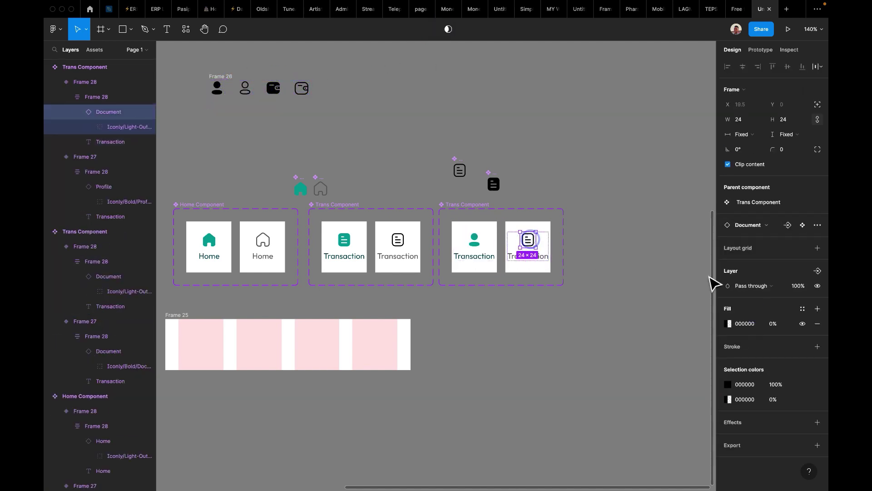
pyautogui.click(754, 225)
pyautogui.click(749, 318)
pyautogui.click(474, 247)
pyautogui.doubleClick(474, 256)
pyautogui.write('Profile')
pyautogui.press('Escape')
pyautogui.press('Escape')
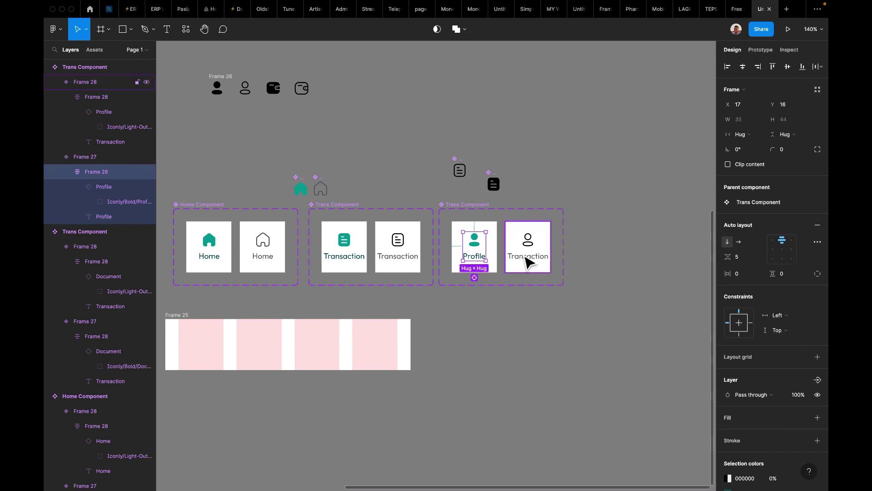
# Name the set 'Profile Component', then duplicate it as 'wallet Component'.
pyautogui.click(580, 269)
pyautogui.hscroll(3, 500, 236)
pyautogui.doubleClick(402, 198)
pyautogui.write('P')
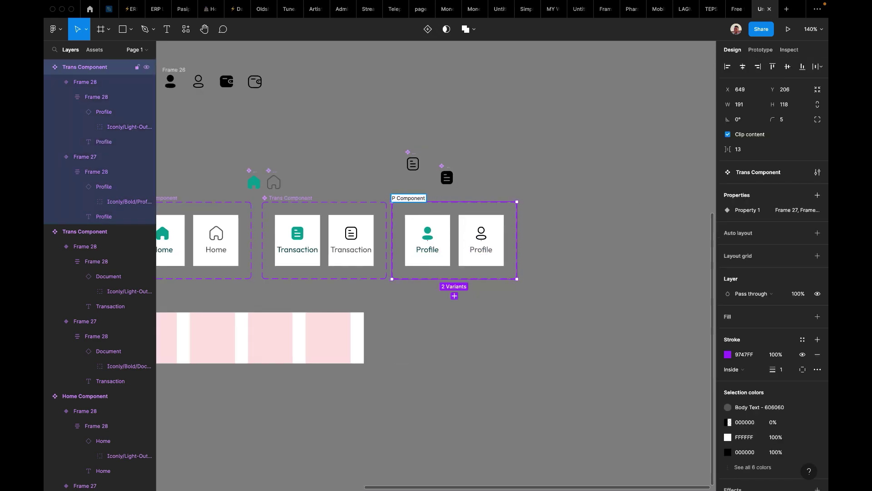
pyautogui.write('rofile')
pyautogui.press('Return')
pyautogui.hotkey('ctrl', 'd')
pyautogui.hscroll(2, 481, 200)
pyautogui.doubleClick(503, 189)
pyautogui.write('wallet')
pyautogui.press('Return')
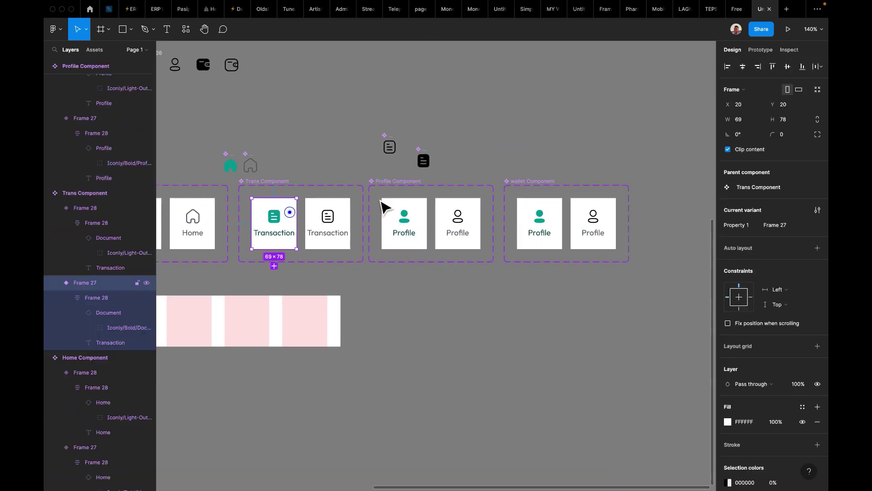
# Rename the Transaction variants 'Active Transactions' and 'inActive Transactions'.
pyautogui.click(775, 225)
pyautogui.write('Active Transactions')
pyautogui.press('Return')
pyautogui.click(338, 241)
pyautogui.click(781, 224)
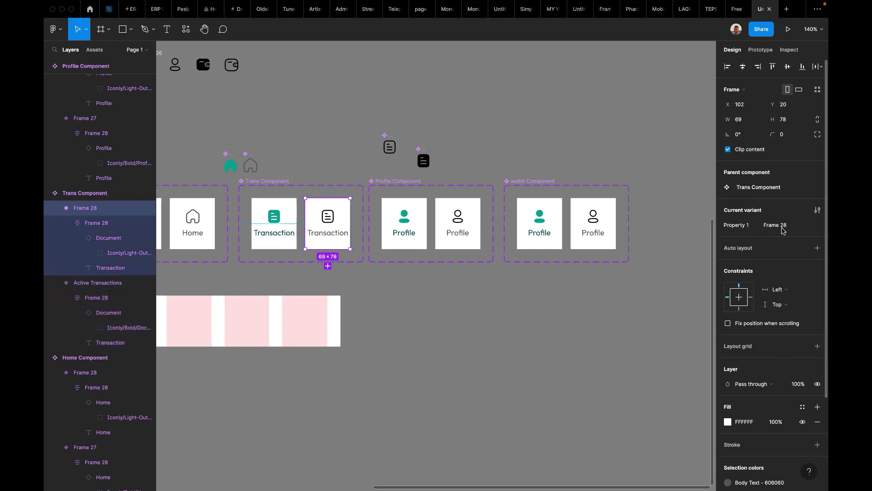
pyautogui.write('inActive Transactions')
pyautogui.press('Return')
pyautogui.click(658, 281)
# Rename the Profile variants 'Active profile' and 'inActive profile'.
pyautogui.click(404, 222)
pyautogui.click(782, 225)
pyautogui.write('Active profile')
pyautogui.press('Return')
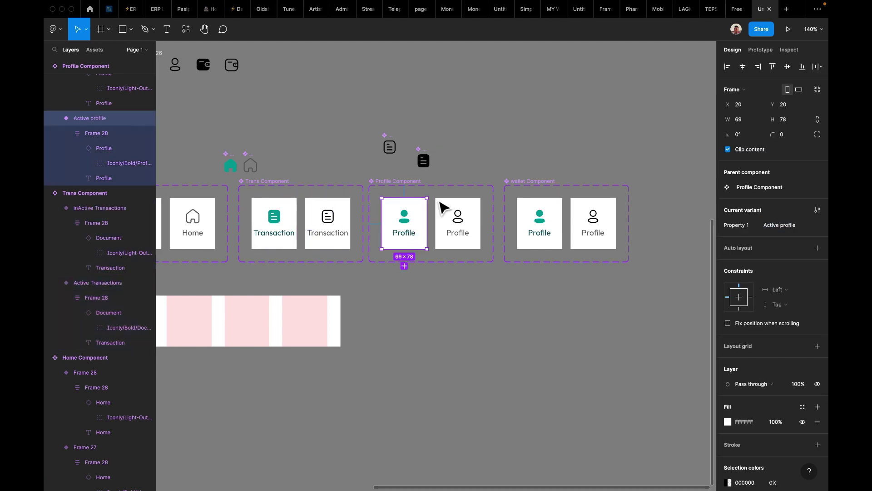
pyautogui.click(458, 223)
pyautogui.click(782, 225)
pyautogui.write('inActive profile')
pyautogui.press('Return')
# Swap the wallet cards' icons to the filled and outline wallet icons.
pyautogui.click(527, 225)
pyautogui.hscroll(2, 516, 233)
pyautogui.doubleClick(504, 228)
pyautogui.click(750, 279)
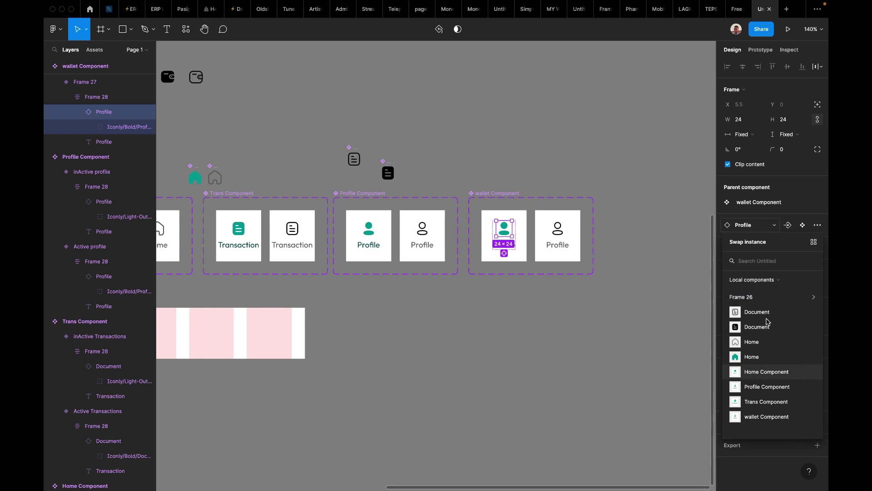
pyautogui.click(745, 367)
pyautogui.doubleClick(558, 228)
pyautogui.click(617, 289)
# Label both wallet cards 'Wallet' and select the first card's inner layout.
pyautogui.doubleClick(504, 244)
pyautogui.write('Wallet')
pyautogui.doubleClick(558, 244)
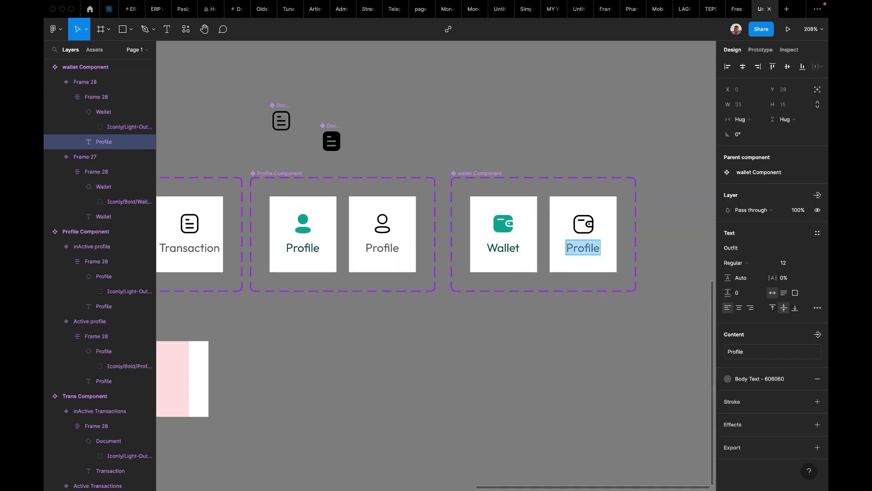
pyautogui.write('Wallet')
pyautogui.press('Escape')
pyautogui.scroll(-2, 568, 331)
pyautogui.click(562, 259)
pyautogui.click(562, 259)
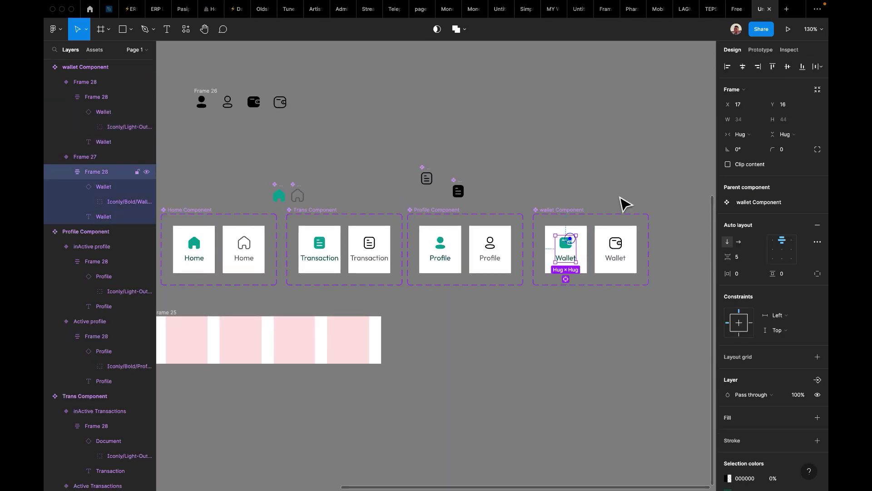
# Centre the wallet card's contents horizontally.
pyautogui.click(741, 70)
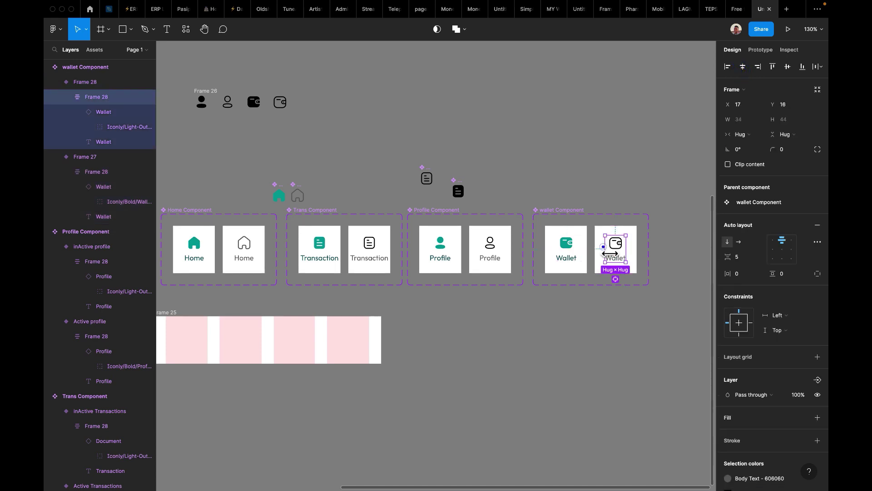
pyautogui.click(604, 248)
pyautogui.click(647, 342)
pyautogui.scroll(-4, 646, 343)
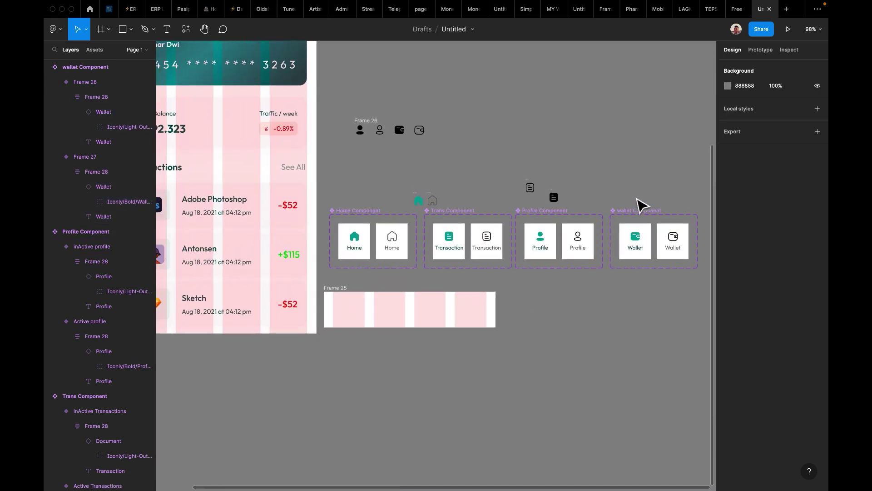
# Rename the wallet variants 'active wallet' and 'inactive wallet' in Property 1.
pyautogui.click(629, 246)
pyautogui.click(789, 225)
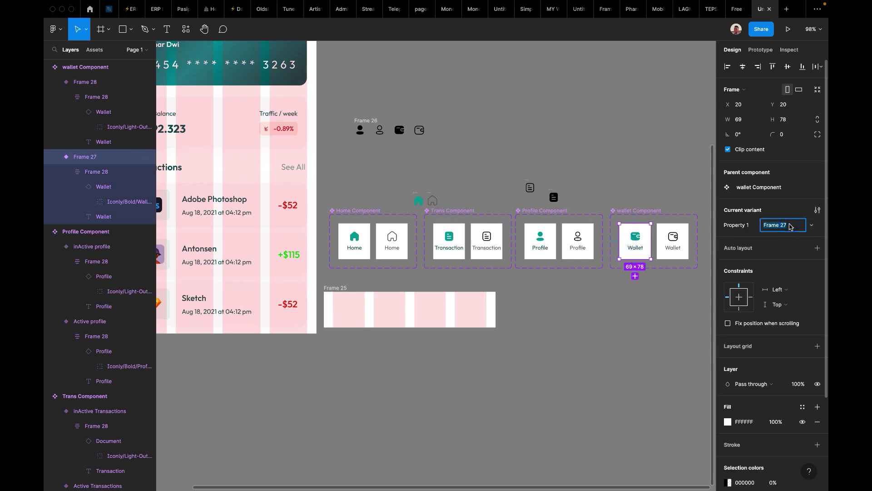
pyautogui.write('actu')
pyautogui.press('BackSpace')
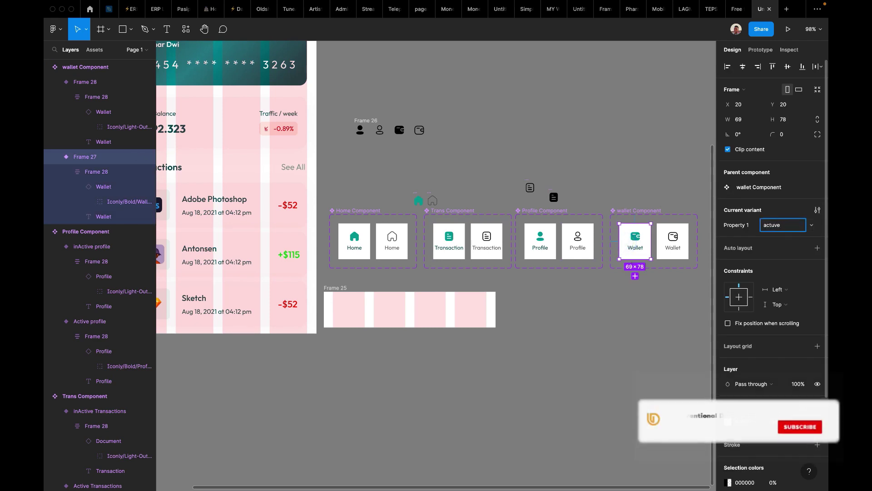
pyautogui.write('ive wallet')
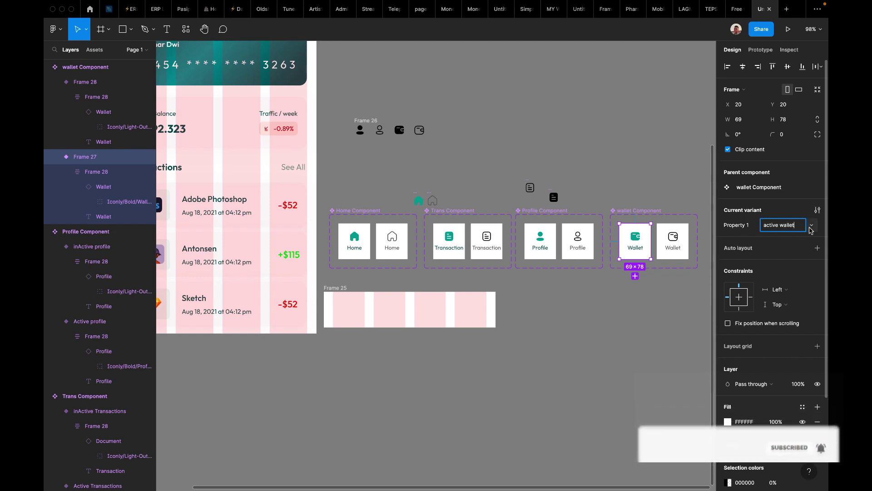
pyautogui.click(674, 238)
pyautogui.click(789, 230)
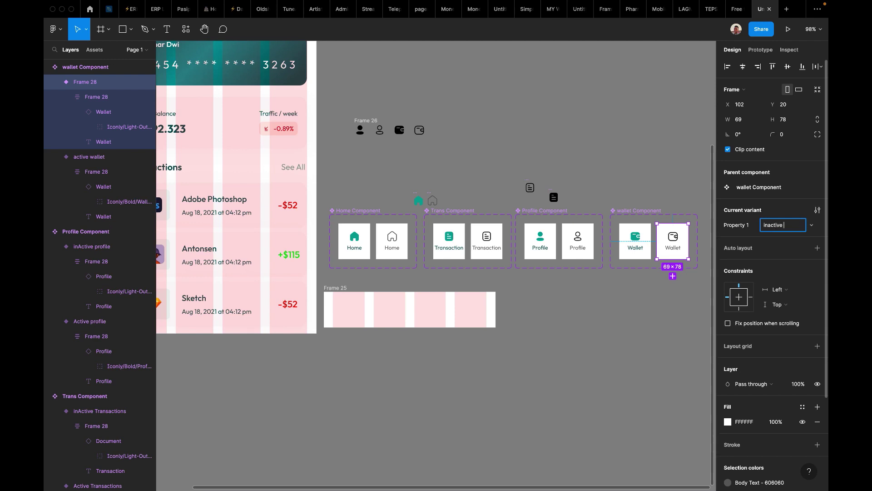
pyautogui.press('Return')
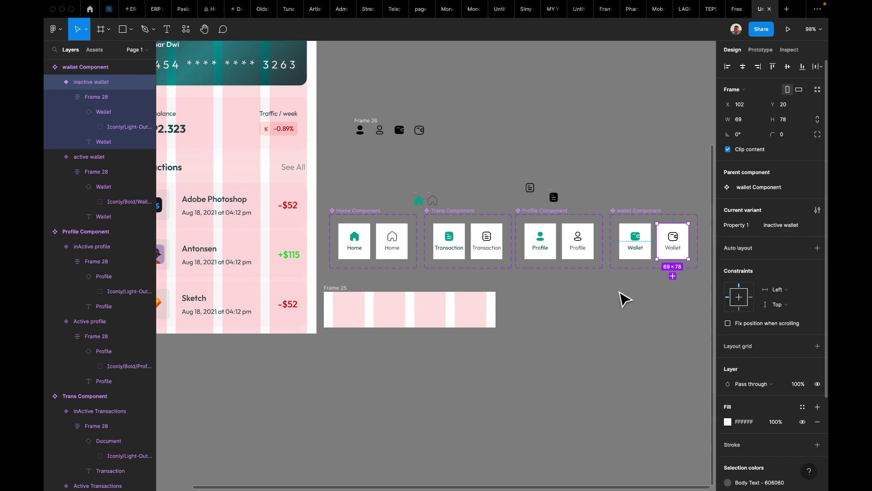
pyautogui.click(595, 315)
# Place active Home, then inactive Transaction, Profile and Wallet instances into Frame 25.
pyautogui.click(367, 252)
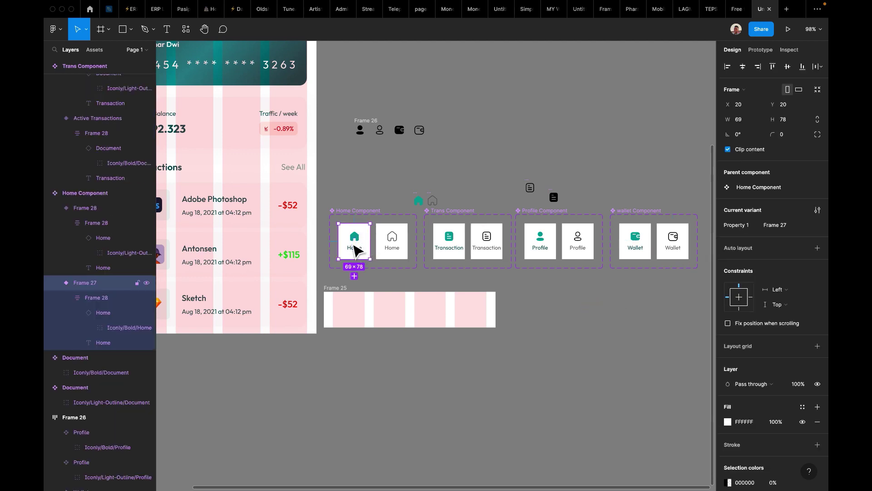
pyautogui.scroll(3, 361, 248)
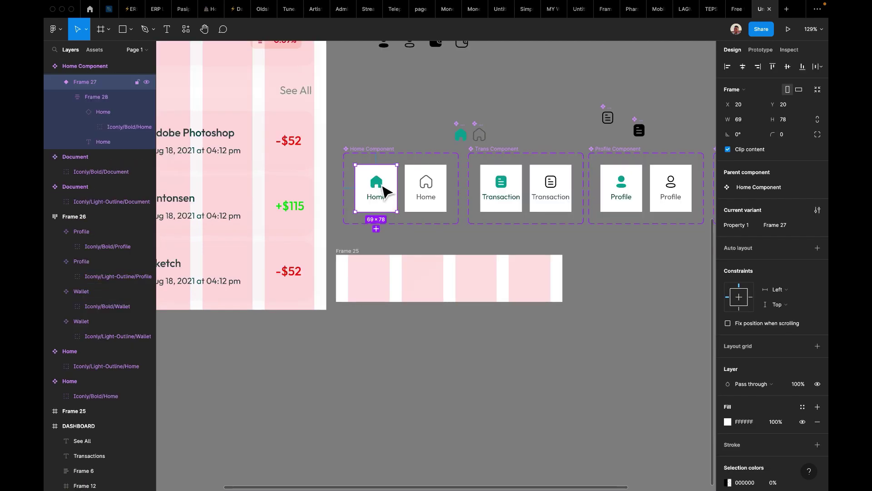
pyautogui.moveTo(386, 190); pyautogui.dragTo(378, 278)
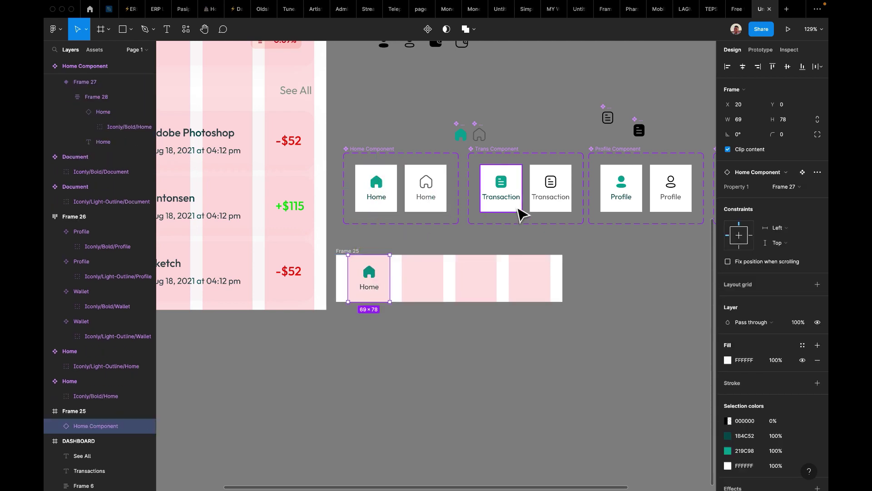
pyautogui.moveTo(546, 194); pyautogui.dragTo(416, 285)
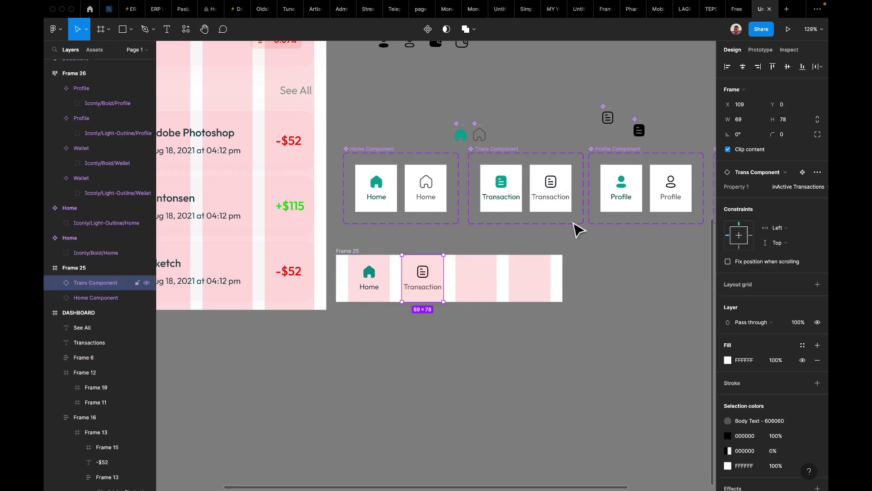
pyautogui.moveTo(668, 195); pyautogui.dragTo(471, 286)
pyautogui.hscroll(5, 570, 234)
pyautogui.moveTo(695, 205); pyautogui.dragTo(425, 296)
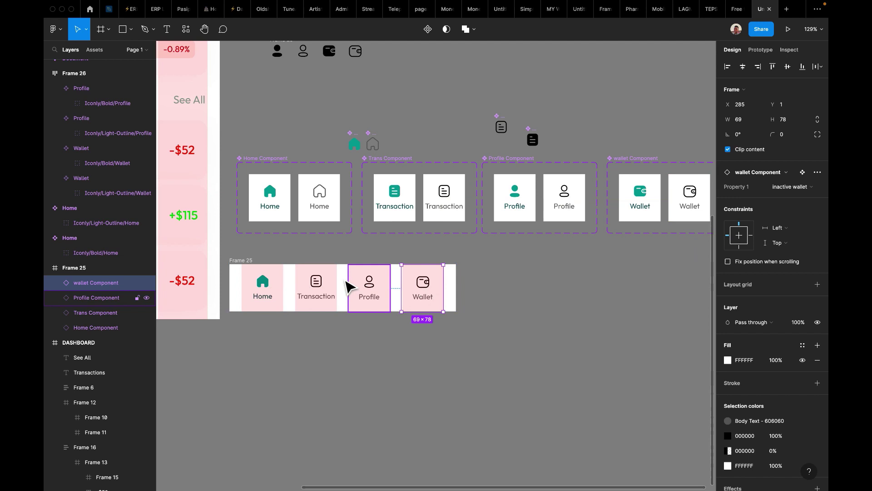
pyautogui.keyDown('shift'); pyautogui.click(368, 286); pyautogui.keyUp('shift')
# Wrap the four nav cards in an auto-layout row centred in Frame 25.
pyautogui.keyDown('shift'); pyautogui.click(315, 288); pyautogui.keyUp('shift')
pyautogui.keyDown('shift'); pyautogui.click(266, 298); pyautogui.keyUp('shift')
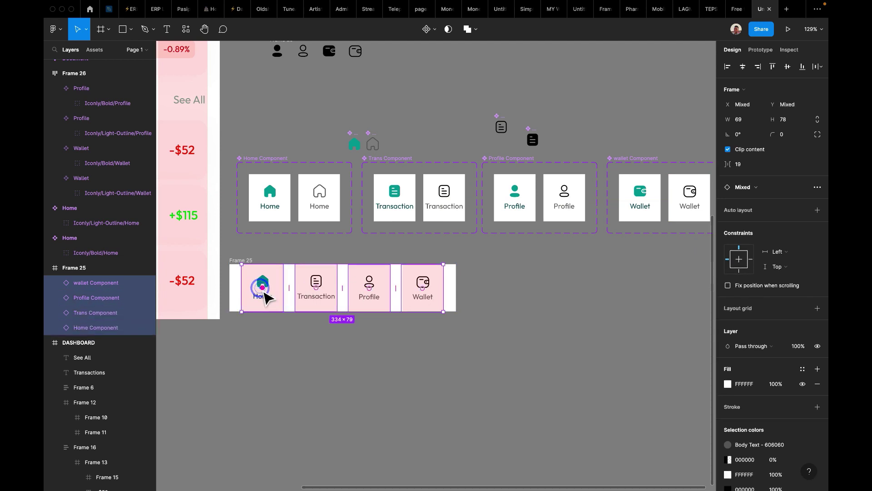
pyautogui.hotkey('shift', 'a')
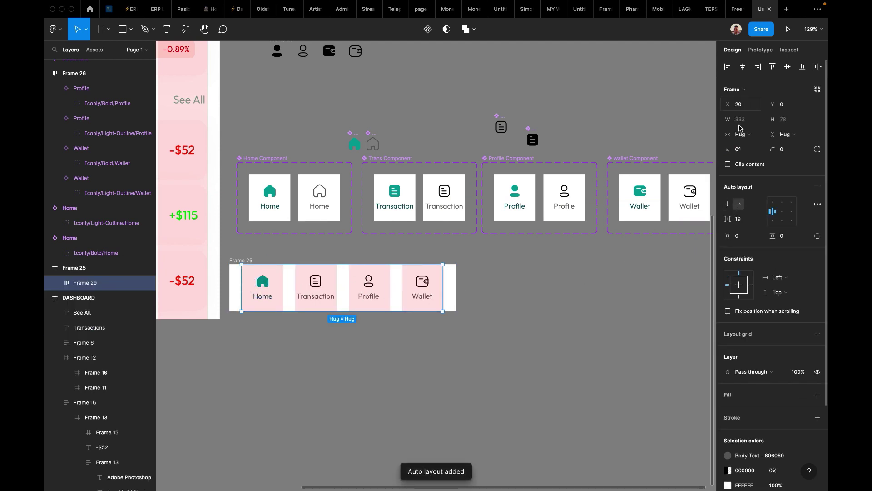
pyautogui.click(742, 68)
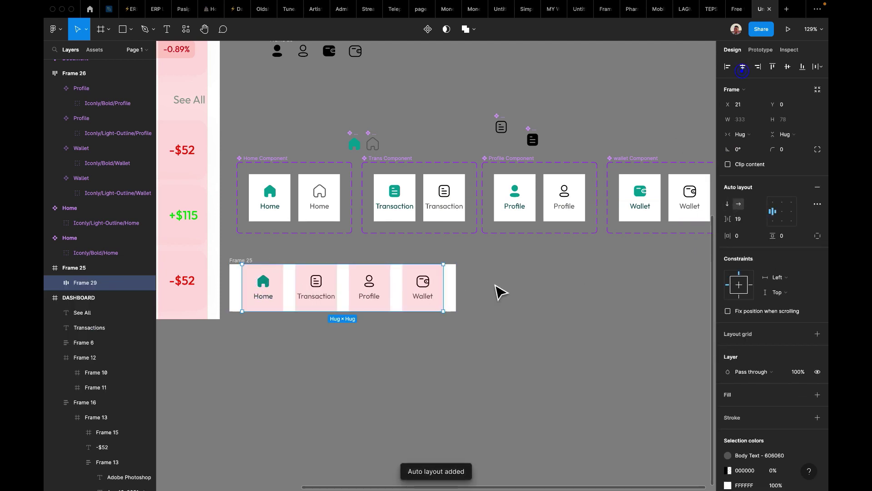
pyautogui.click(235, 260)
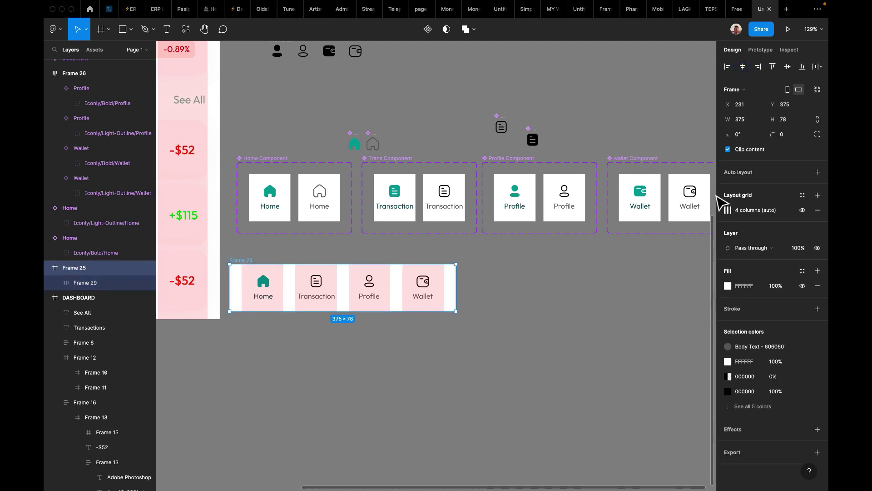
pyautogui.click(727, 210)
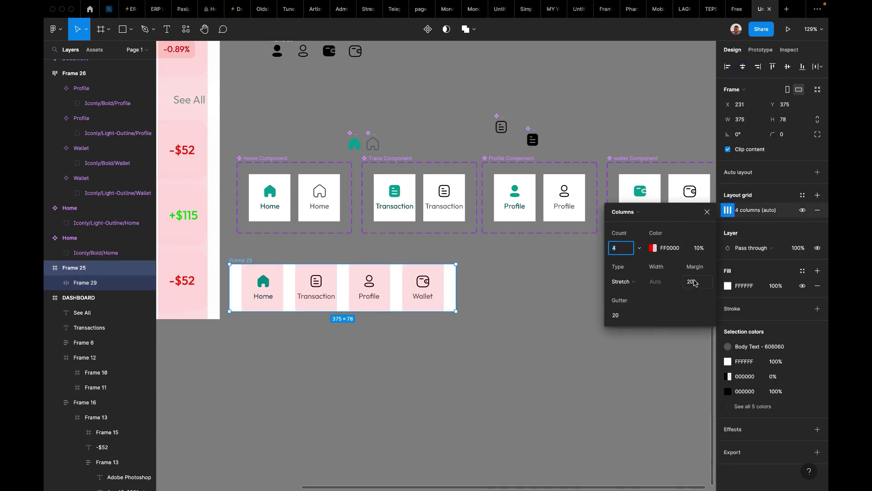
# Set 20 px spacing between the nav items in Frame 29.
pyautogui.click(390, 288)
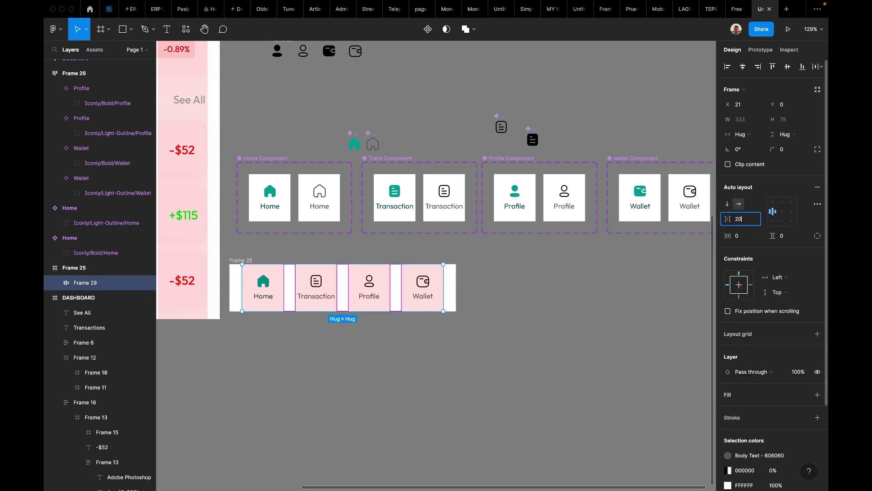
pyautogui.write('20')
pyautogui.press('Return')
pyautogui.click(522, 336)
pyautogui.click(415, 297)
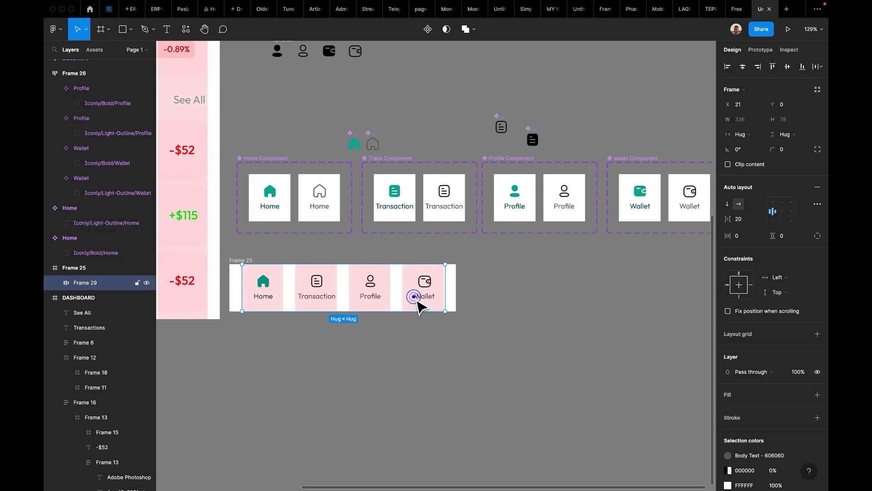
pyautogui.scroll(5, 532, 294)
pyautogui.click(474, 273)
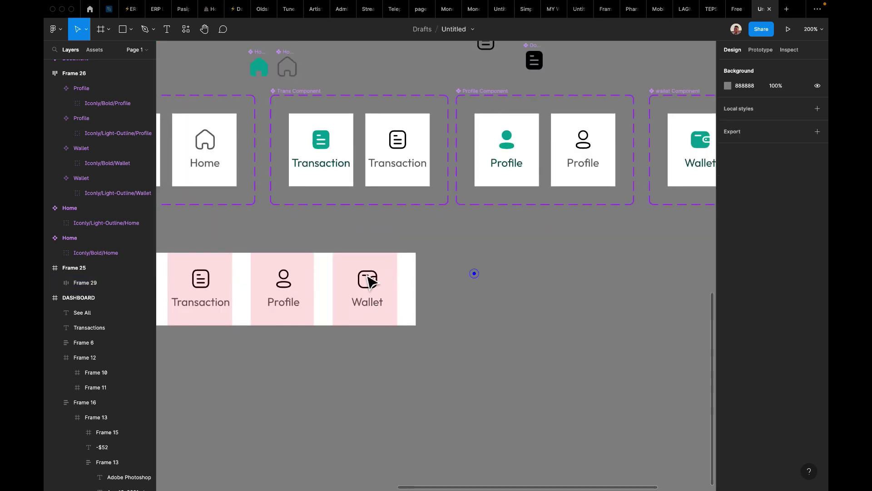
pyautogui.click(371, 281)
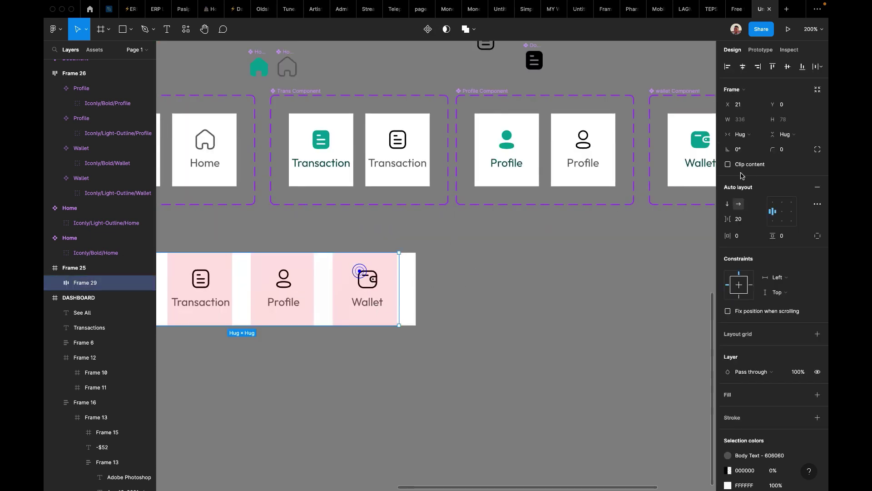
pyautogui.click(521, 288)
# Move the Frame 25 nav bar onto the bottom of the DASHBOARD screen.
pyautogui.hscroll(-5, 516, 284)
pyautogui.doubleClick(283, 276)
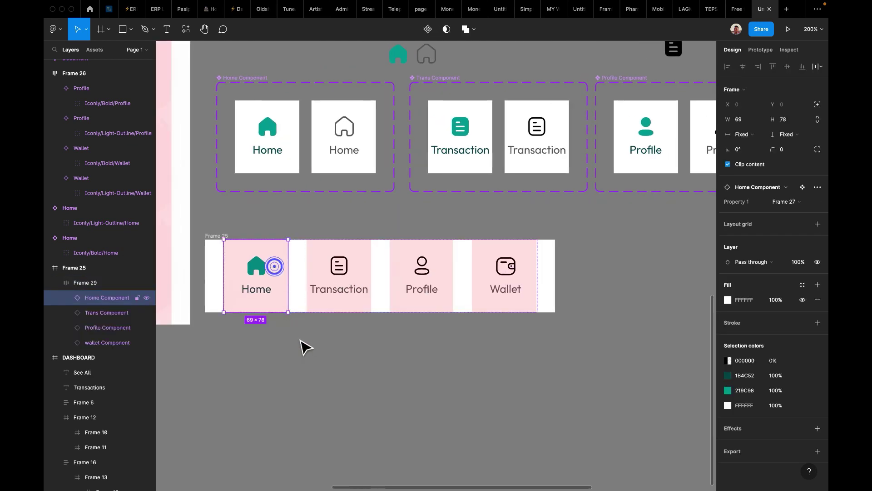
pyautogui.click(313, 365)
pyautogui.scroll(-5, 340, 331)
pyautogui.click(348, 303)
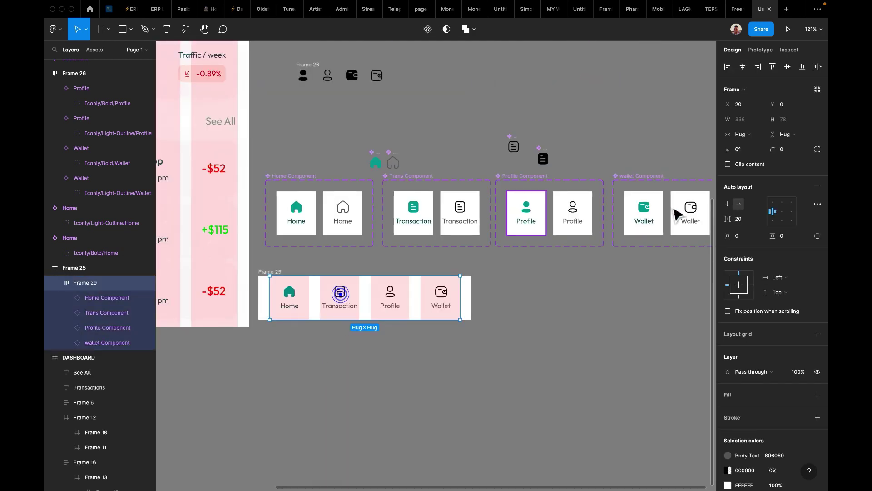
pyautogui.click(482, 375)
pyautogui.scroll(-5, 483, 373)
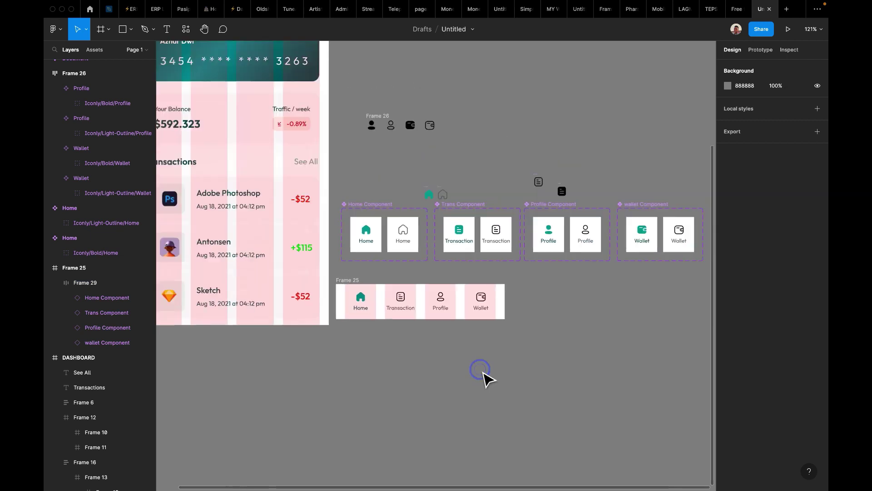
pyautogui.scroll(5, 389, 312)
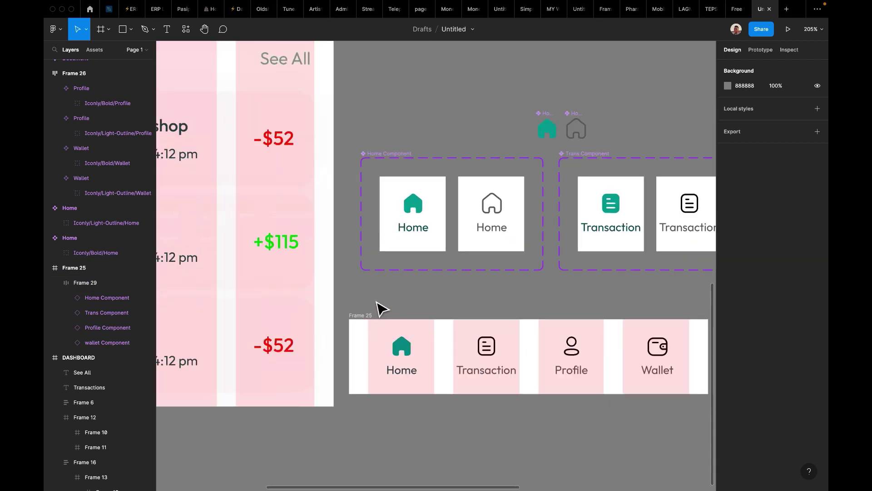
pyautogui.moveTo(370, 318); pyautogui.dragTo(348, 372)
pyautogui.scroll(-5, 276, 398)
pyautogui.hscroll(-5, 249, 388)
# Nudge the nav bar into place at the dashboard's bottom and widen it toward the right edge.
pyautogui.moveTo(402, 378); pyautogui.dragTo(401, 378)
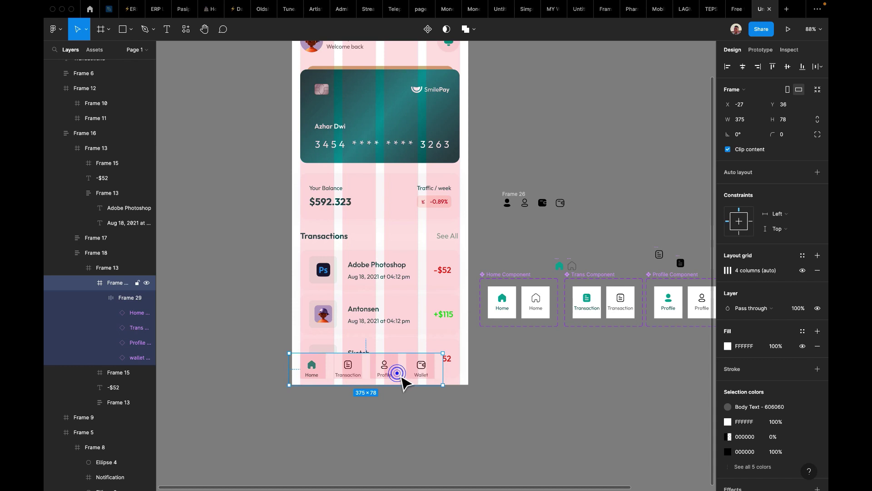
pyautogui.hotkey('shift', 'Right')
pyautogui.press('Up')
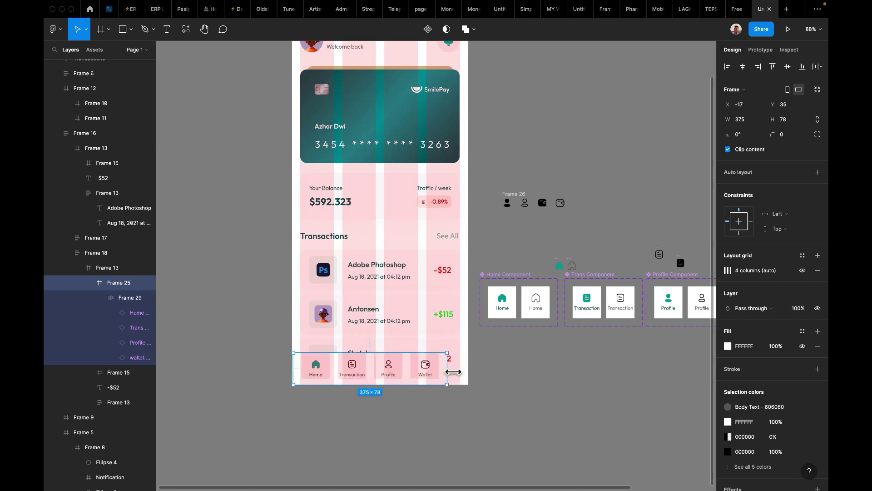
pyautogui.moveTo(453, 371); pyautogui.dragTo(472, 371)
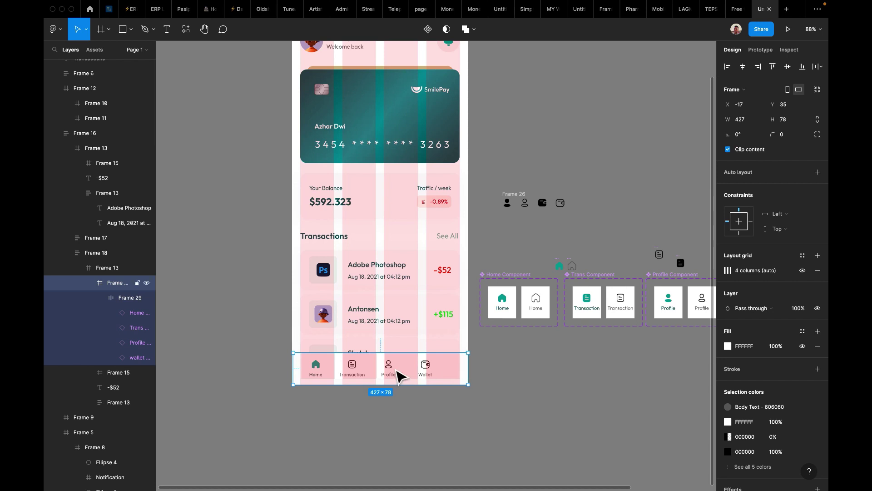
# Extend Frame 25's left edge to the screen edge so it spans 431 px wide.
pyautogui.doubleClick(391, 365)
pyautogui.scroll(5, 355, 364)
pyautogui.hscroll(-3, 239, 307)
pyautogui.scroll(-2, 239, 307)
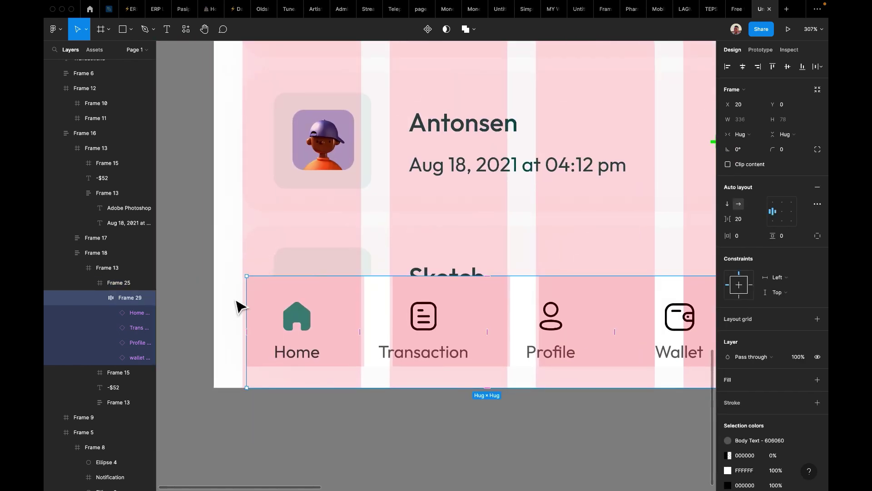
pyautogui.click(228, 295)
pyautogui.click(286, 300)
pyautogui.doubleClick(284, 297)
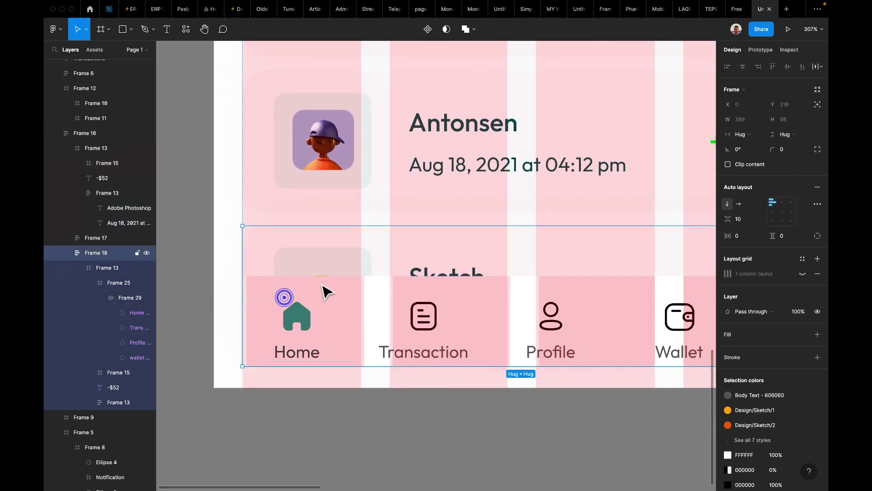
pyautogui.doubleClick(324, 286)
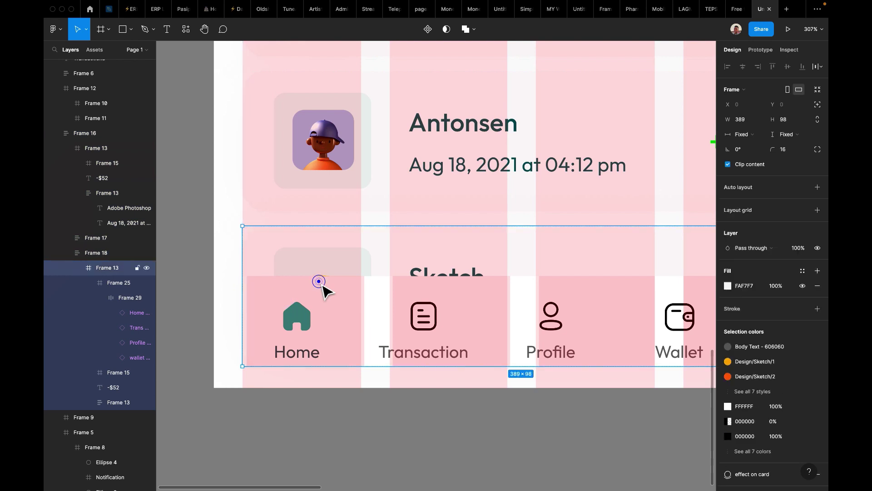
pyautogui.scroll(-5, 427, 283)
pyautogui.doubleClick(412, 279)
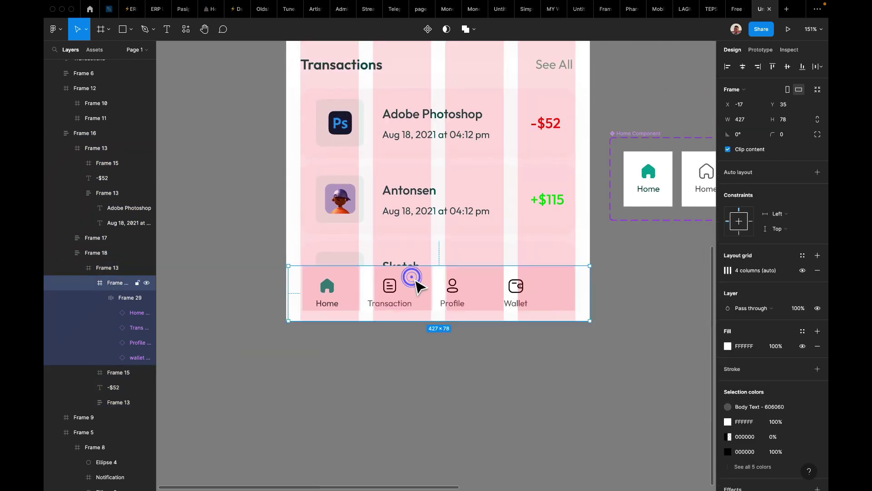
pyautogui.moveTo(293, 287); pyautogui.dragTo(292, 287)
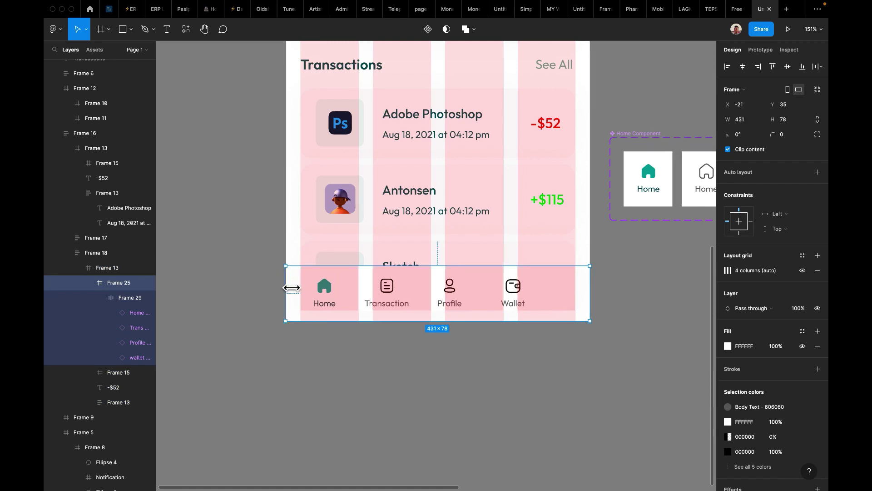
# Set Frame 29's item spacing to 38 and centre the nav items horizontally.
pyautogui.doubleClick(501, 293)
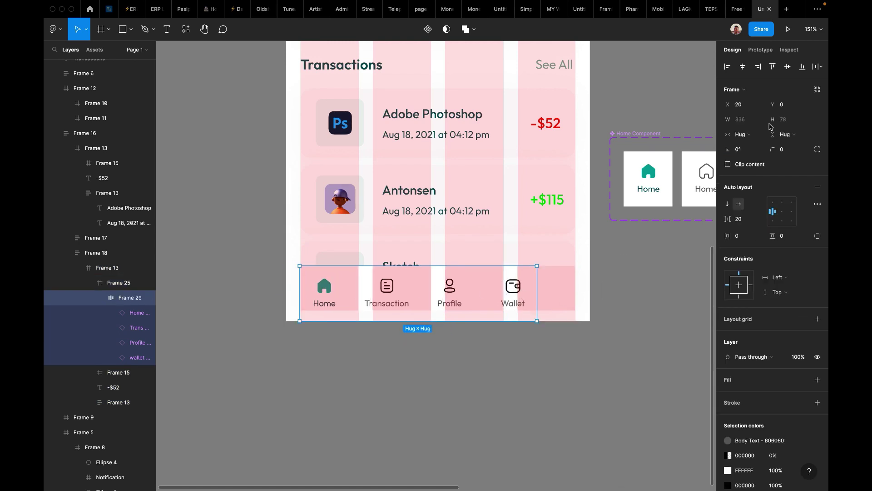
pyautogui.click(743, 67)
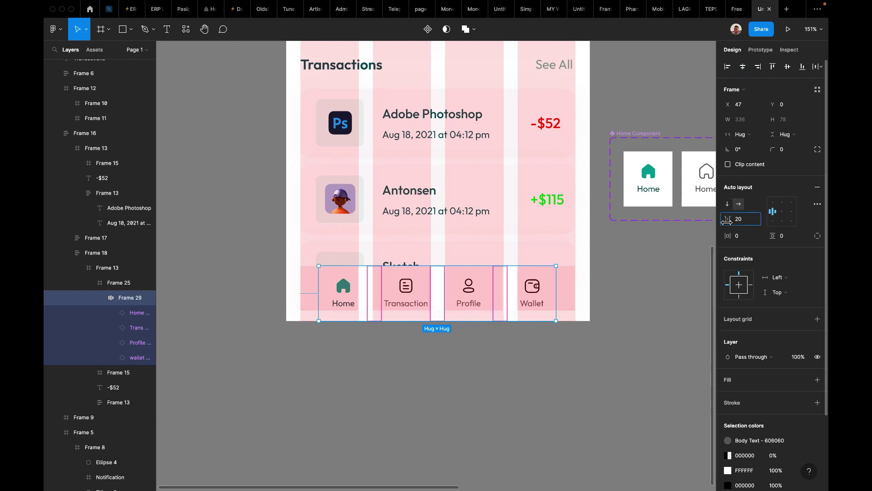
pyautogui.moveTo(726, 225); pyautogui.dragTo(726, 222)
pyautogui.click(743, 67)
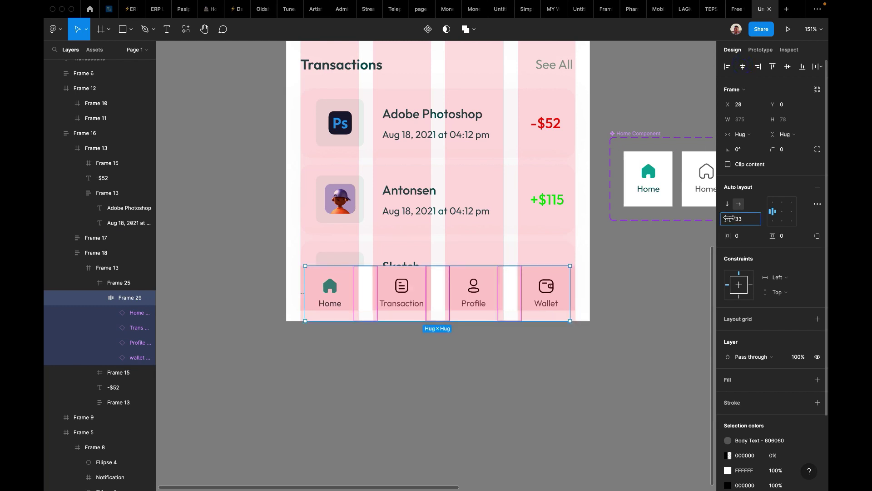
pyautogui.moveTo(730, 218); pyautogui.dragTo(726, 189)
pyautogui.click(739, 66)
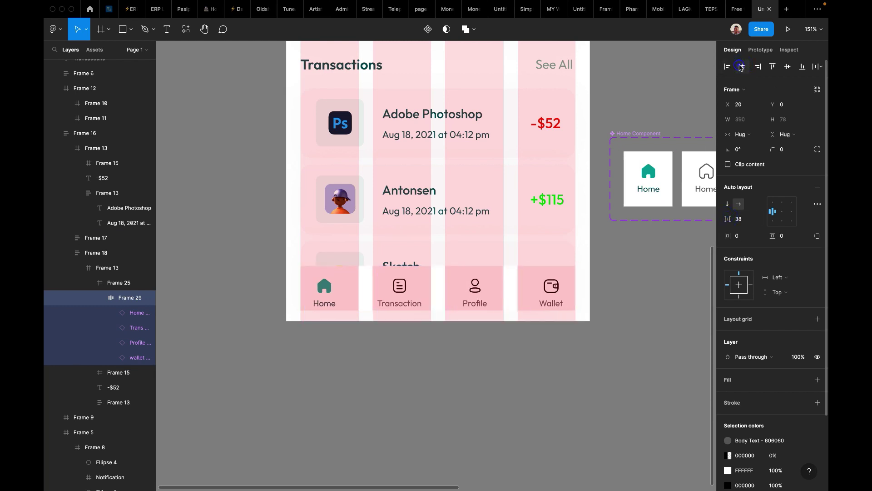
# Select the nav bar frame inside the transaction list group and cut it out.
pyautogui.click(526, 385)
pyautogui.scroll(-5, 526, 385)
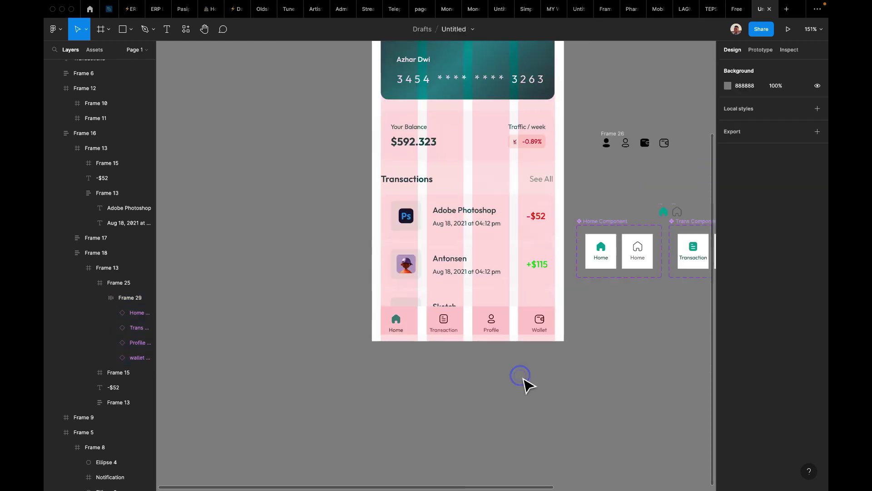
pyautogui.click(503, 328)
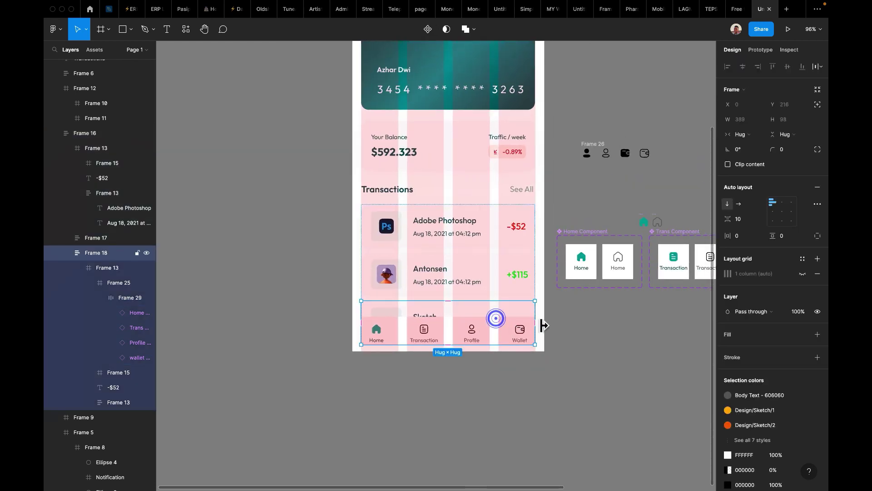
pyautogui.click(550, 336)
pyautogui.click(510, 332)
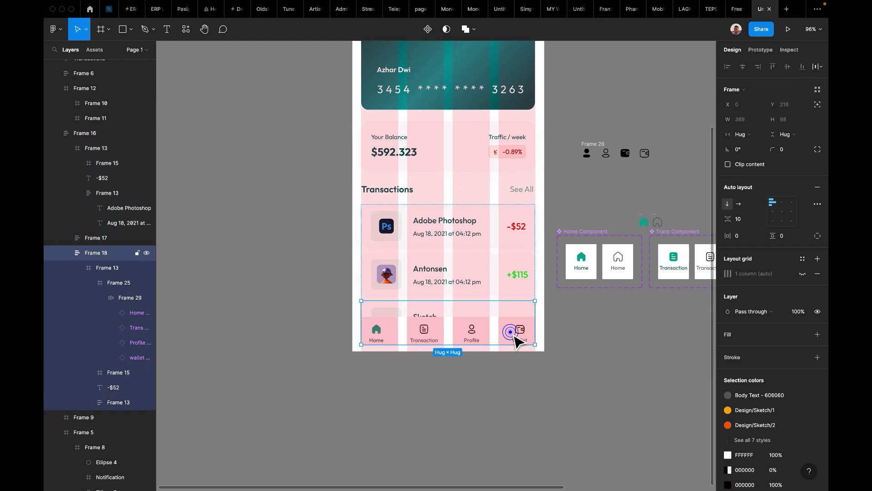
pyautogui.doubleClick(515, 337)
pyautogui.doubleClick(515, 337)
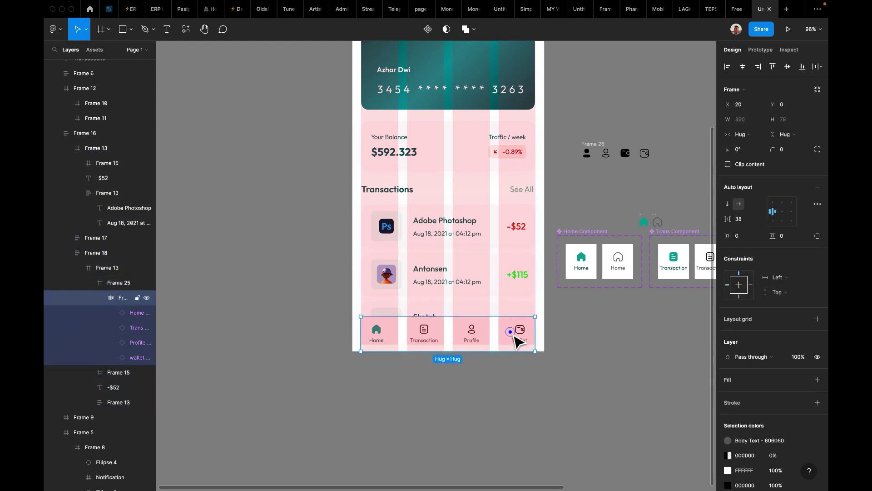
pyautogui.click(594, 341)
pyautogui.click(511, 335)
pyautogui.doubleClick(515, 338)
pyautogui.doubleClick(515, 339)
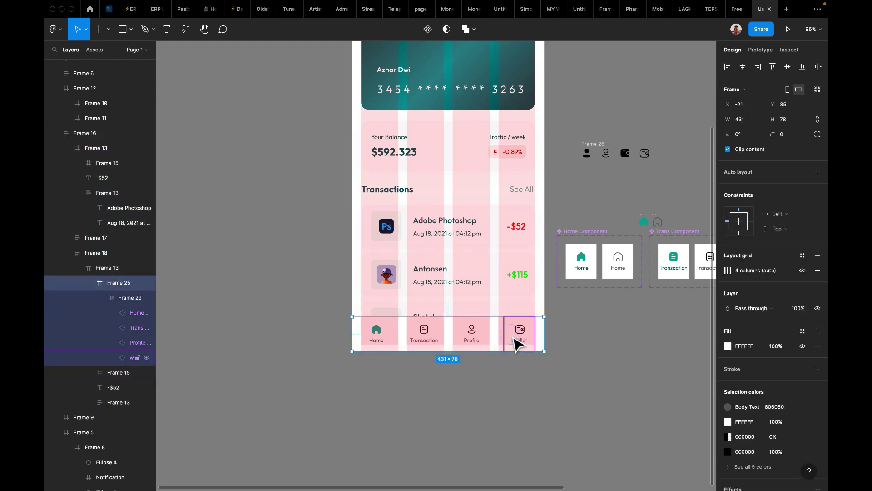
pyautogui.press('Delete')
# Paste the nav bar into DASHBOARD, centred horizontally and aligned to its bottom edge.
pyautogui.scroll(5, 466, 239)
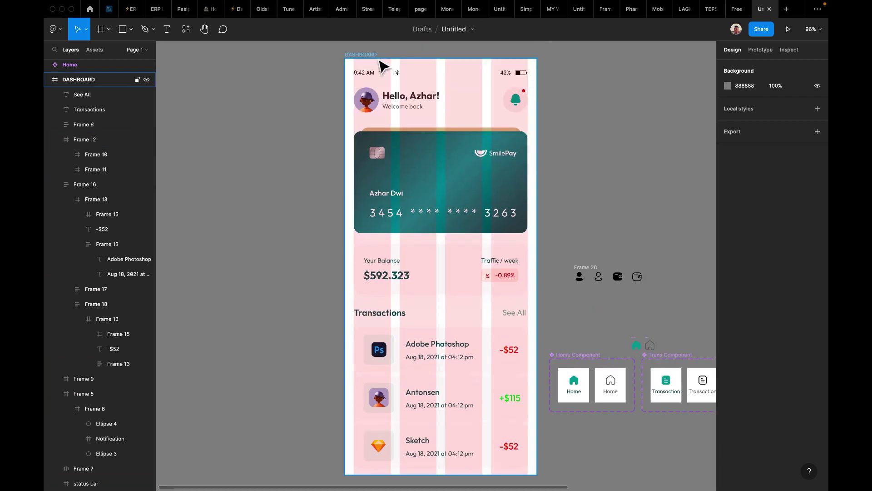
pyautogui.click(377, 56)
pyautogui.hotkey('ctrl', 'v')
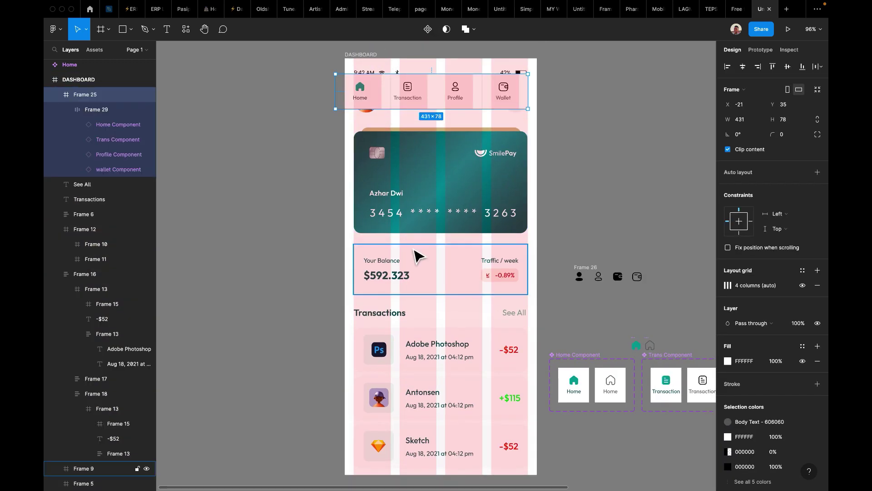
pyautogui.click(742, 67)
pyautogui.click(802, 66)
pyautogui.scroll(-4, 525, 325)
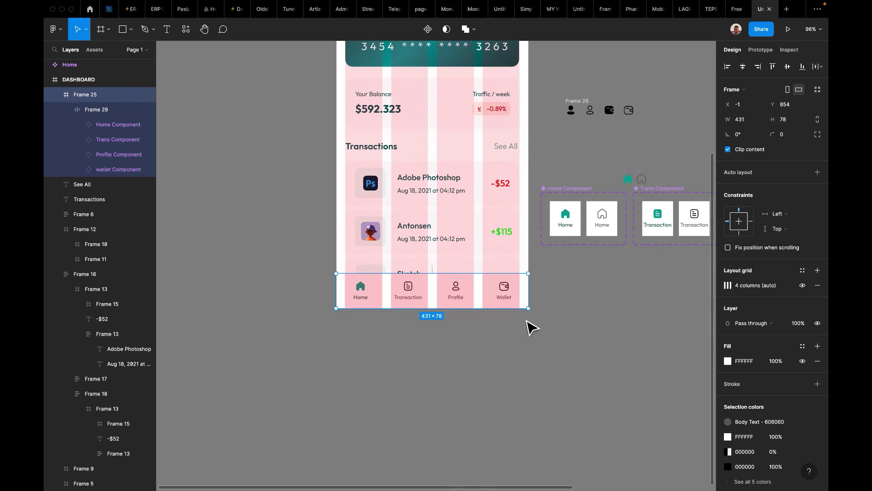
pyautogui.click(534, 358)
pyautogui.click(496, 335)
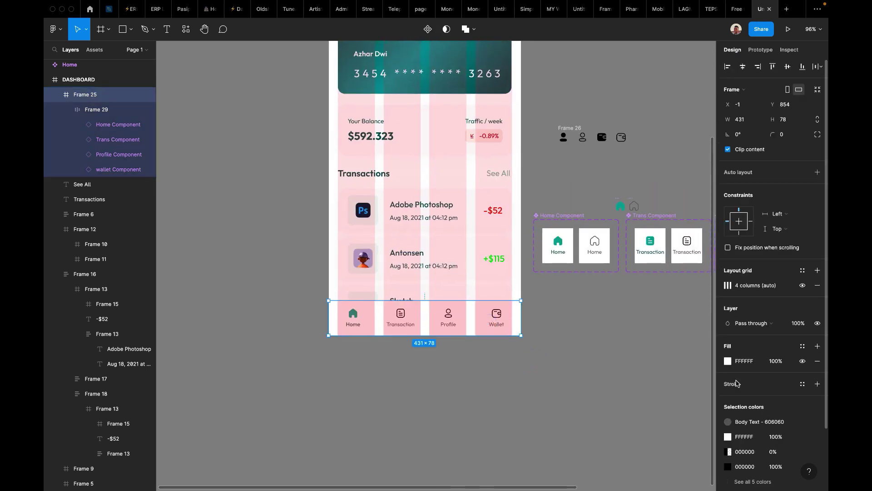
# Add a drop shadow to the nav bar and offset it upward to Y -4.
pyautogui.scroll(-3, 738, 439)
pyautogui.click(733, 433)
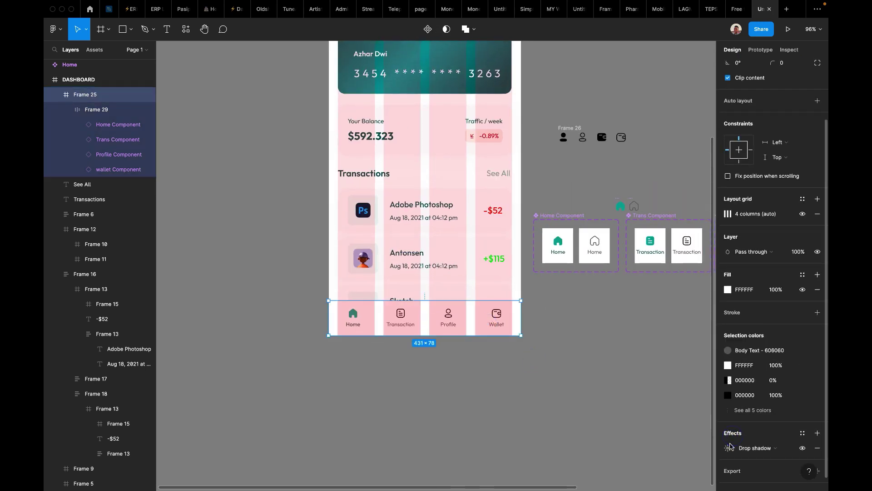
pyautogui.click(728, 449)
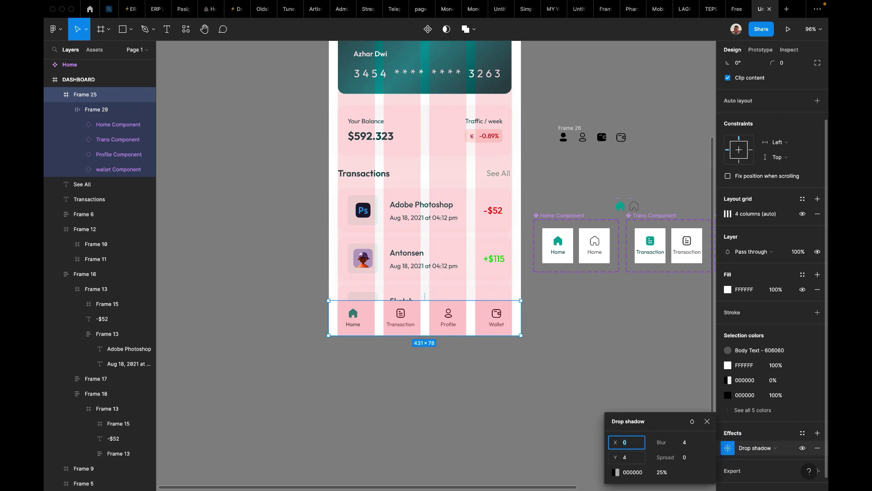
pyautogui.moveTo(629, 455)
pyautogui.mouseDown()
pyautogui.moveTo(602, 454)
pyautogui.moveTo(653, 469)
pyautogui.mouseUp()
# Set the shadow to 12% opacity, grey 868686, blur 13 and spread 2.
pyautogui.click(662, 473)
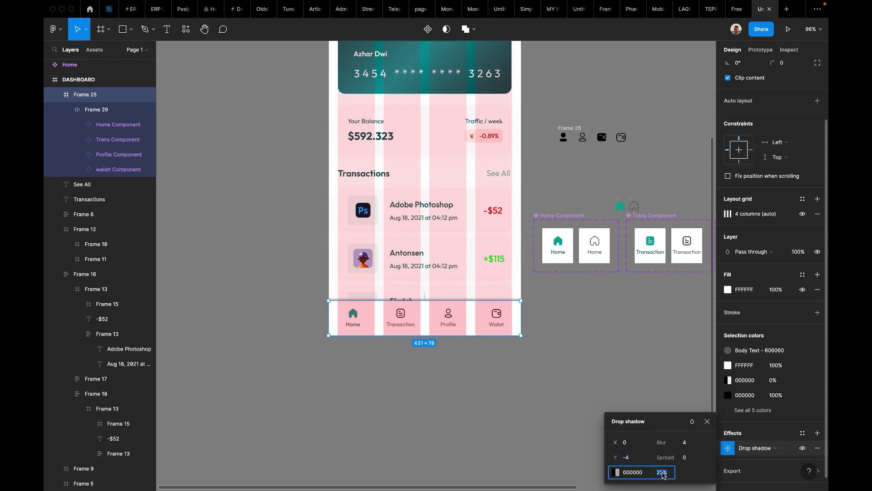
pyautogui.write('12')
pyautogui.press('Return')
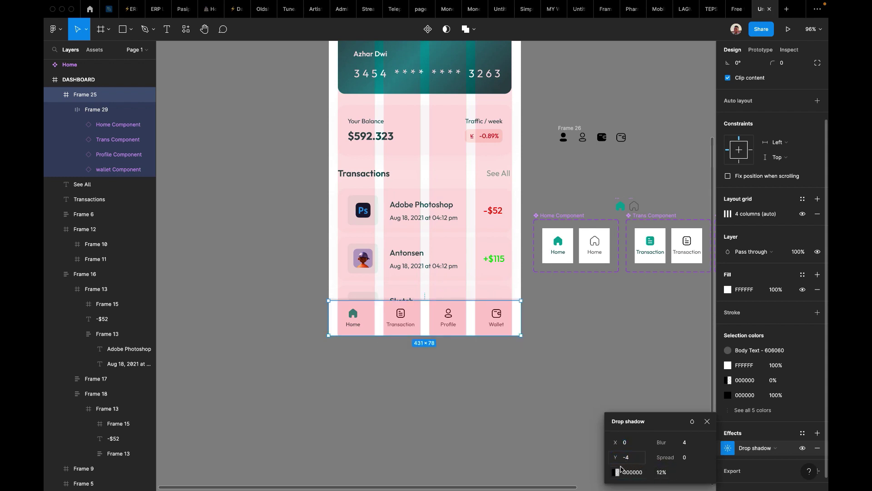
pyautogui.click(618, 472)
pyautogui.moveTo(503, 344); pyautogui.dragTo(494, 316)
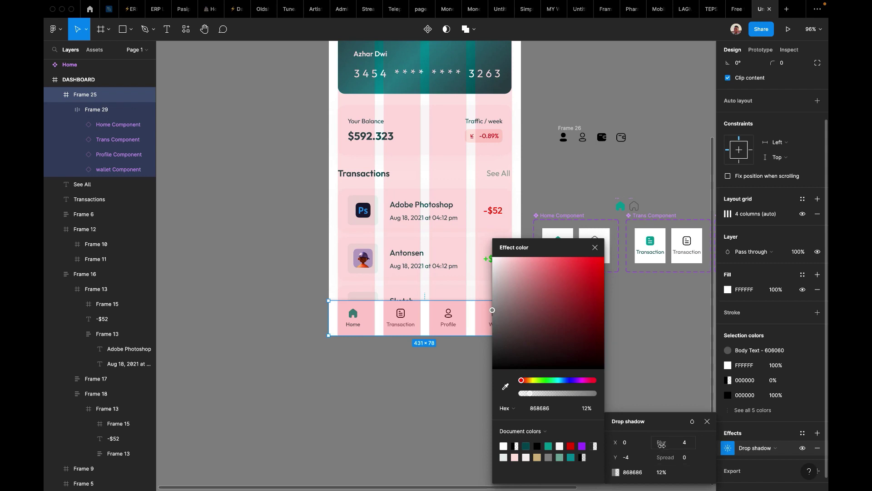
pyautogui.moveTo(663, 446); pyautogui.dragTo(682, 441)
pyautogui.scroll(5, 376, 274)
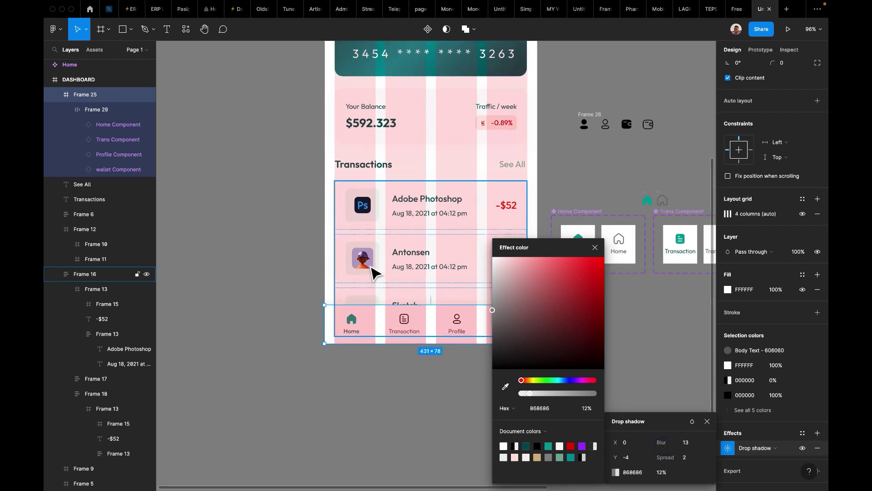
# Hide the DASHBOARD frame's pink column layout grid.
pyautogui.click(339, 443)
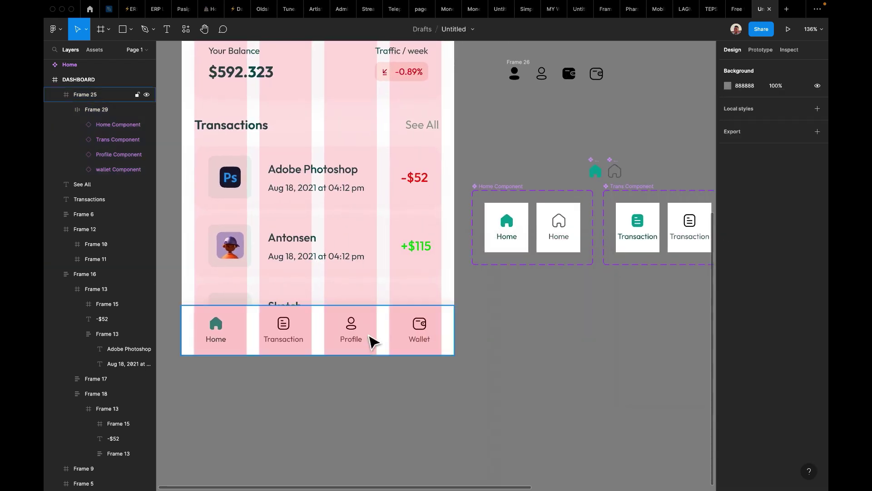
pyautogui.scroll(8, 372, 341)
pyautogui.hscroll(-2, 371, 341)
pyautogui.scroll(5, 371, 341)
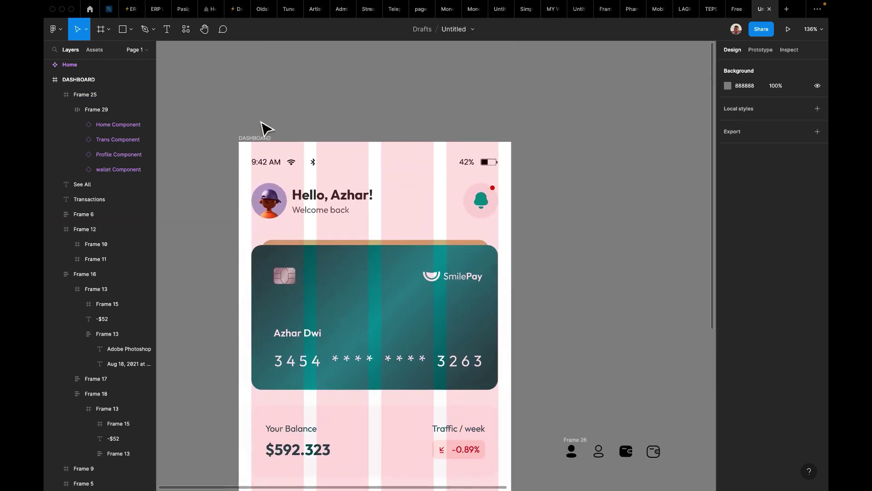
pyautogui.click(256, 135)
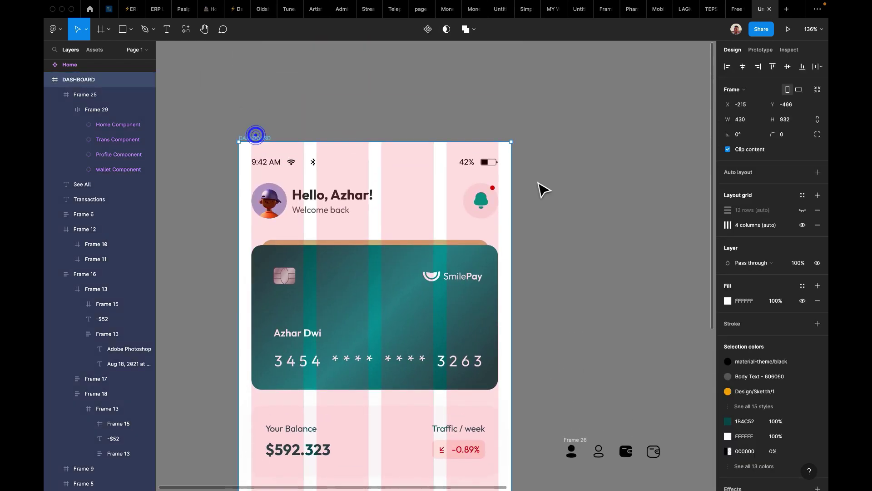
pyautogui.click(802, 225)
# Hide Frame 25's 4-column grid and reselect the whole nav bar frame.
pyautogui.scroll(-10, 514, 245)
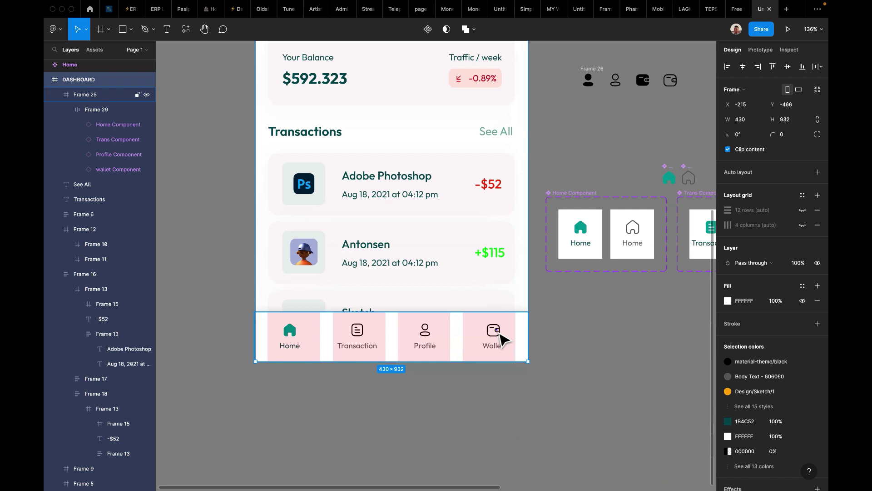
pyautogui.click(503, 338)
pyautogui.click(802, 285)
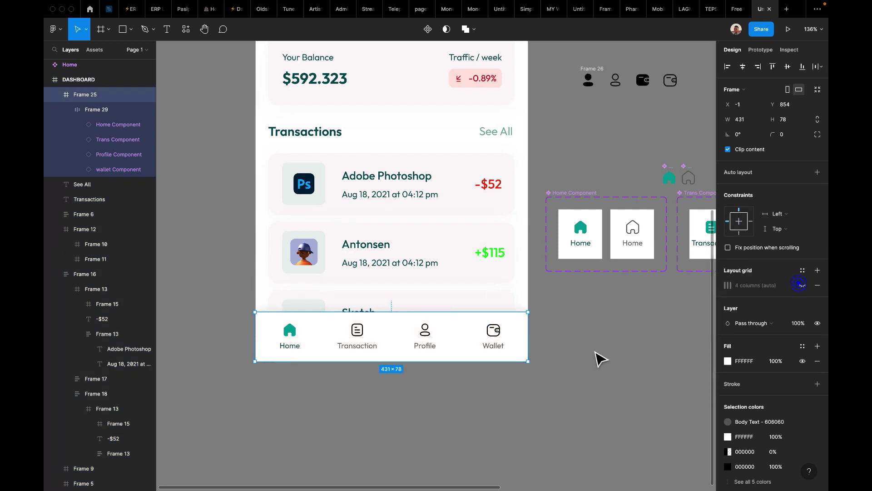
pyautogui.click(598, 354)
pyautogui.scroll(-5, 597, 356)
pyautogui.click(526, 345)
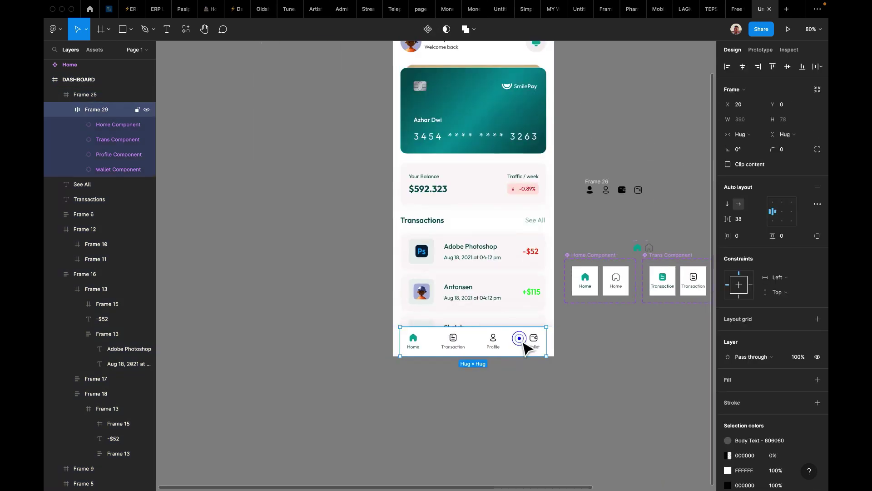
pyautogui.click(578, 346)
pyautogui.click(526, 344)
pyautogui.scroll(3, 526, 345)
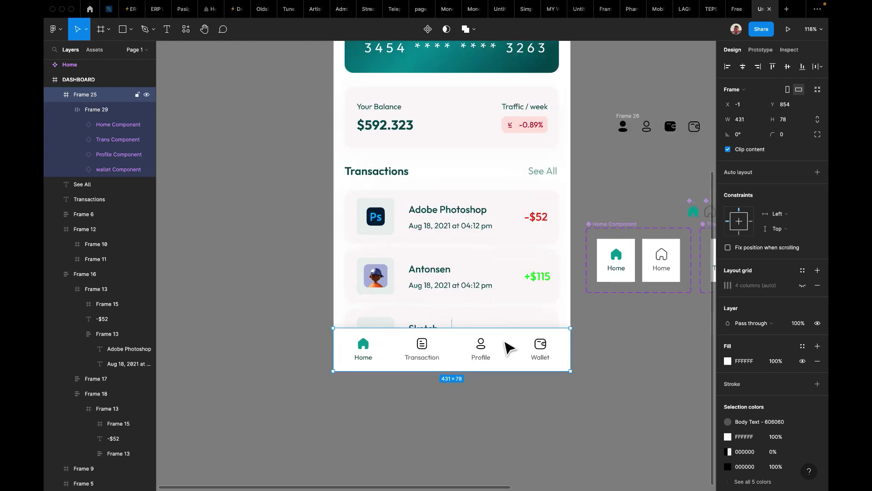
pyautogui.scroll(-3, 506, 346)
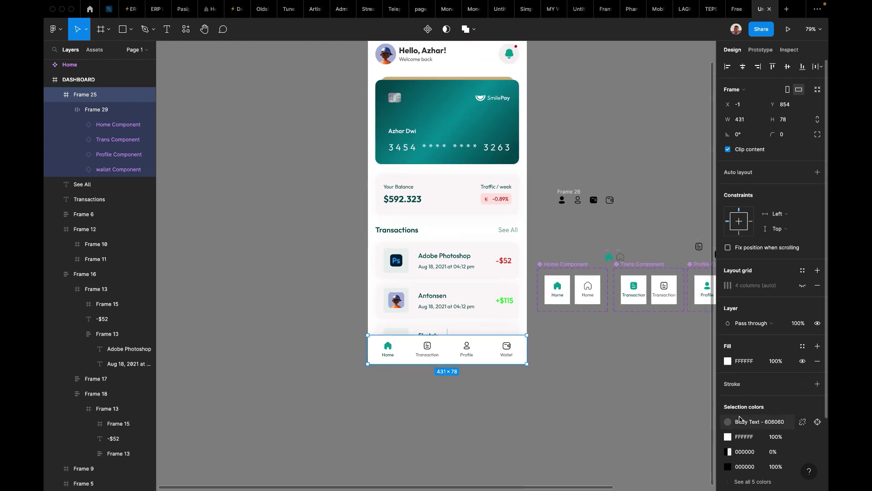
pyautogui.scroll(-3, 736, 404)
# Change the nav bar shadow to blur 30, spread 11 and lighter grey A7A5A5.
pyautogui.click(728, 433)
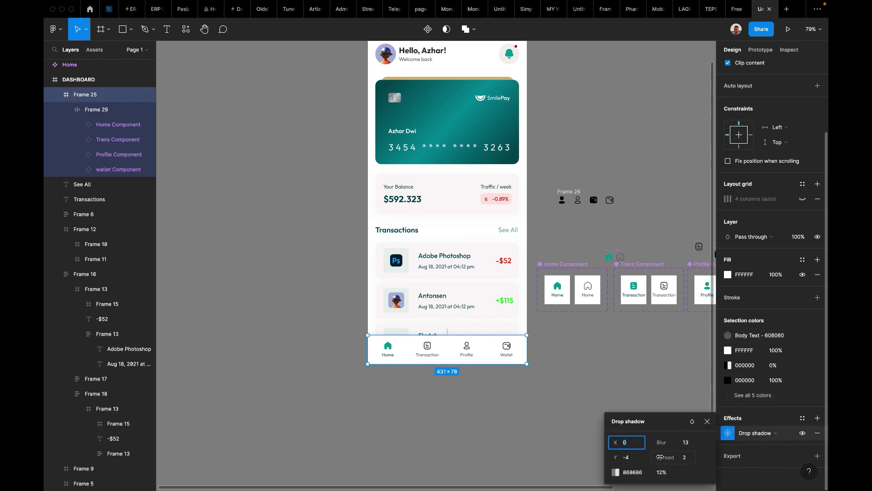
pyautogui.moveTo(661, 456); pyautogui.dragTo(659, 457)
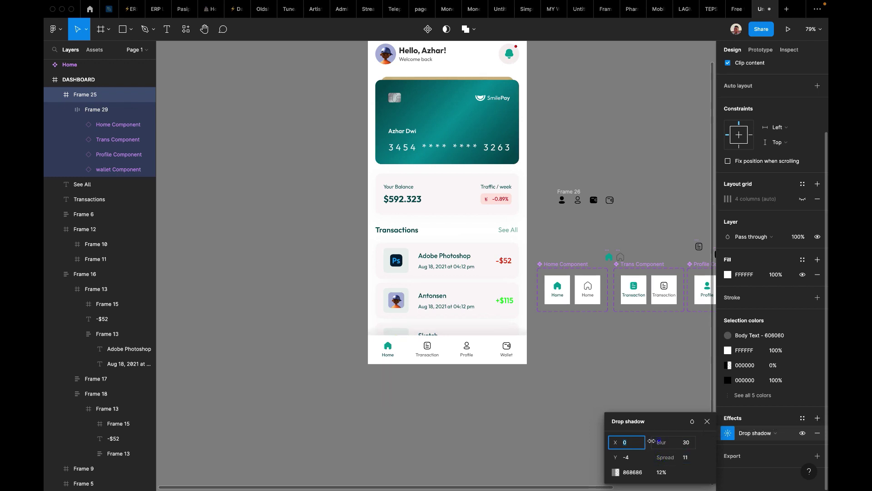
pyautogui.click(652, 441)
pyautogui.scroll(5, 597, 352)
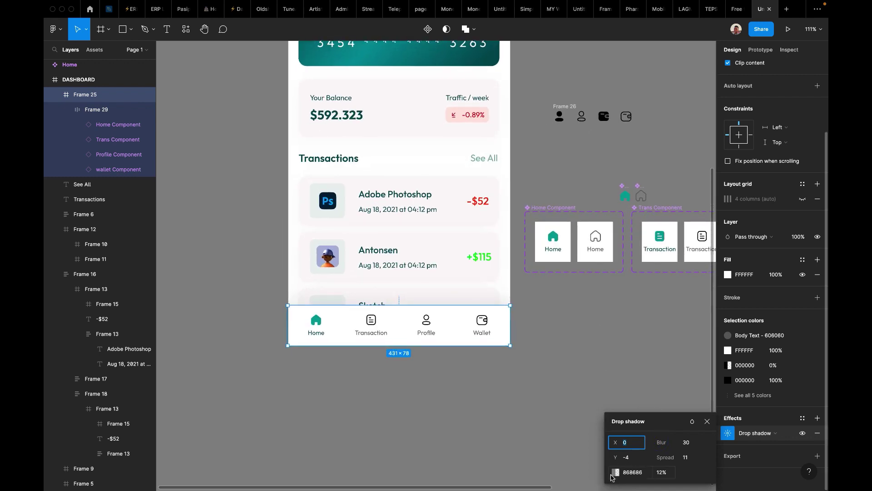
pyautogui.click(615, 473)
pyautogui.moveTo(496, 311); pyautogui.dragTo(493, 298)
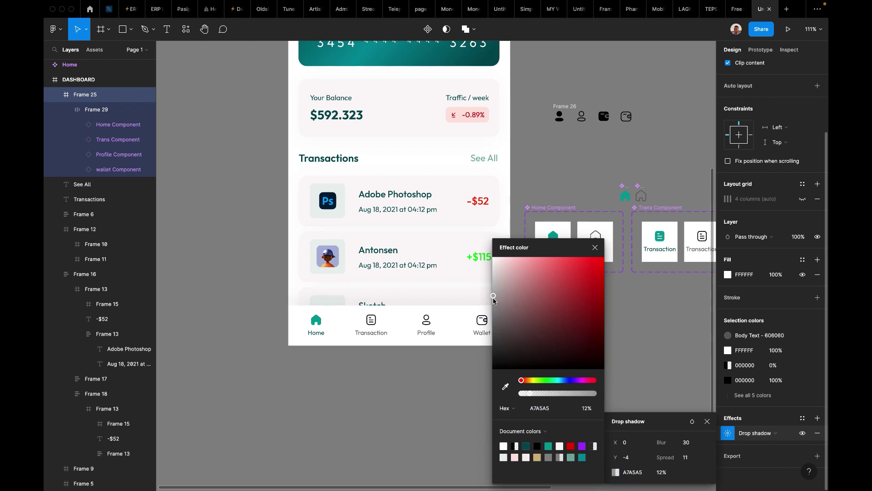
# Drag the DASHBOARD screen left, away from the component sets.
pyautogui.click(435, 395)
pyautogui.scroll(-3, 434, 395)
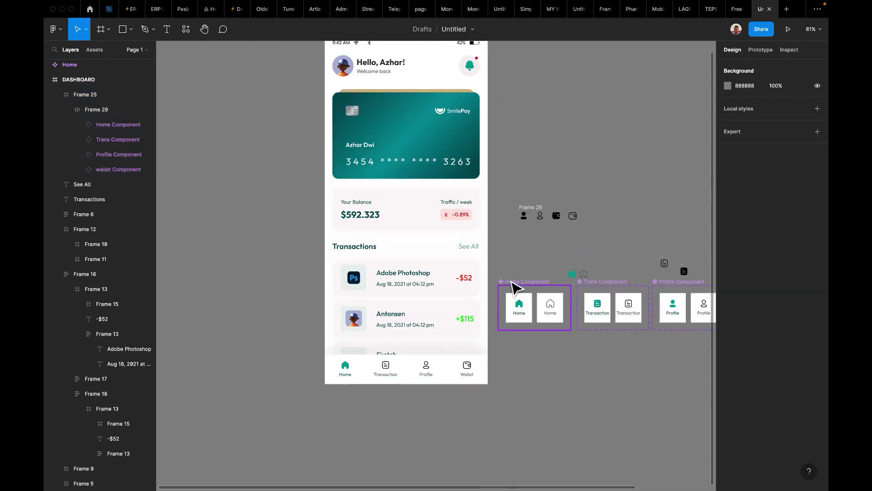
pyautogui.hscroll(2, 463, 336)
pyautogui.doubleClick(425, 387)
pyautogui.scroll(5, 424, 387)
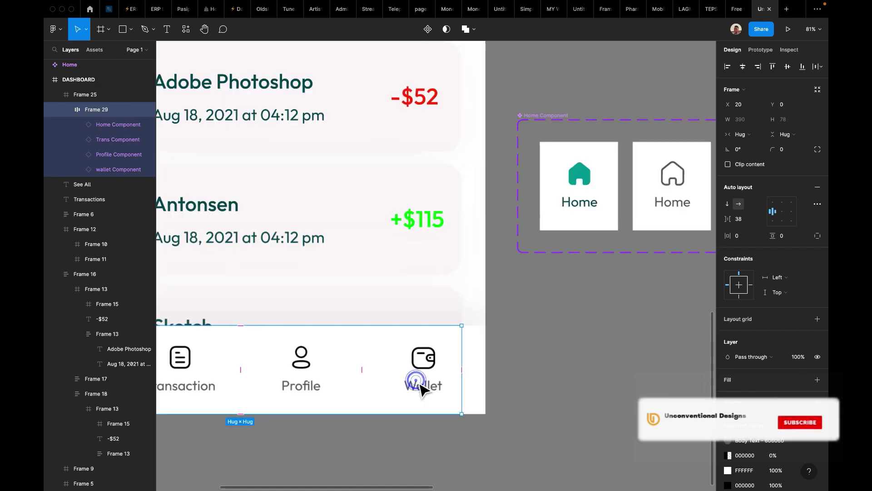
pyautogui.hscroll(-2, 422, 388)
pyautogui.scroll(-1, 422, 387)
pyautogui.hscroll(-3, 423, 389)
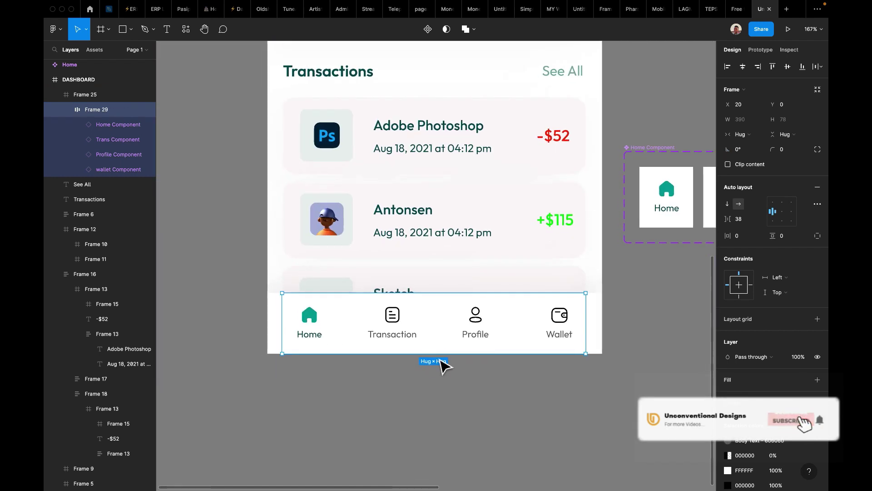
pyautogui.click(444, 416)
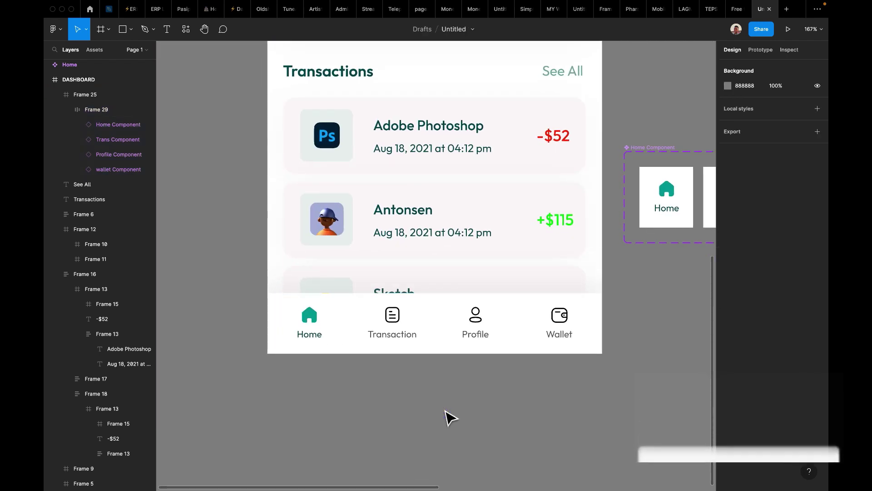
pyautogui.scroll(-5, 326, 335)
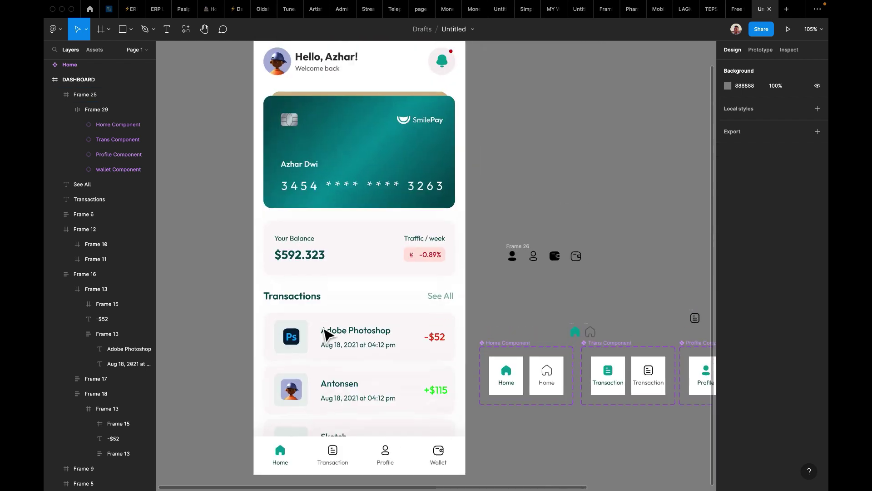
pyautogui.scroll(-1, 326, 302)
pyautogui.hscroll(1, 326, 302)
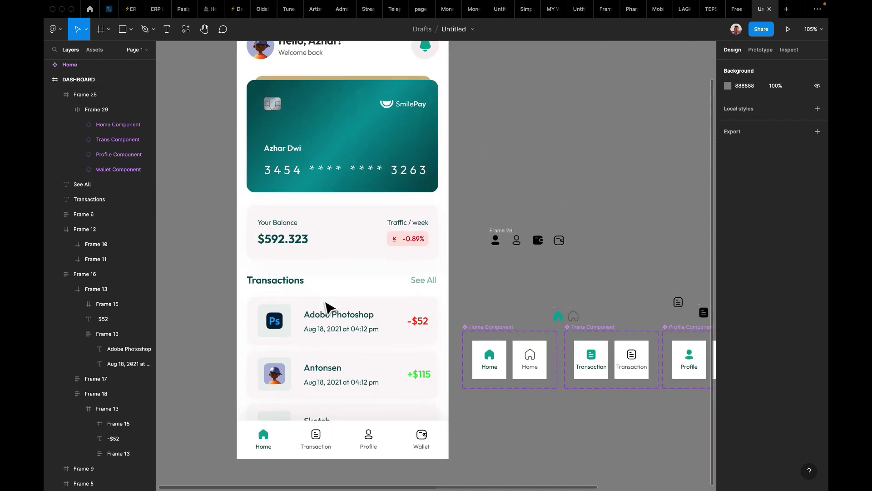
pyautogui.scroll(-3, 326, 308)
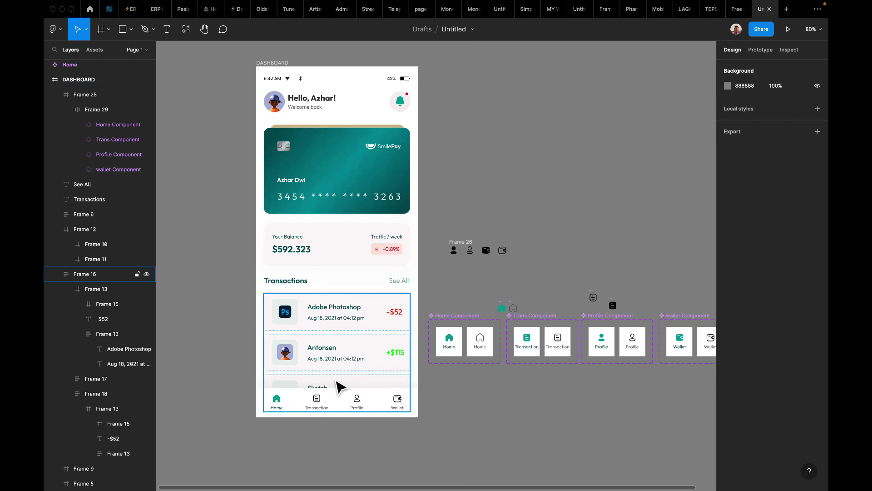
pyautogui.scroll(-2, 345, 391)
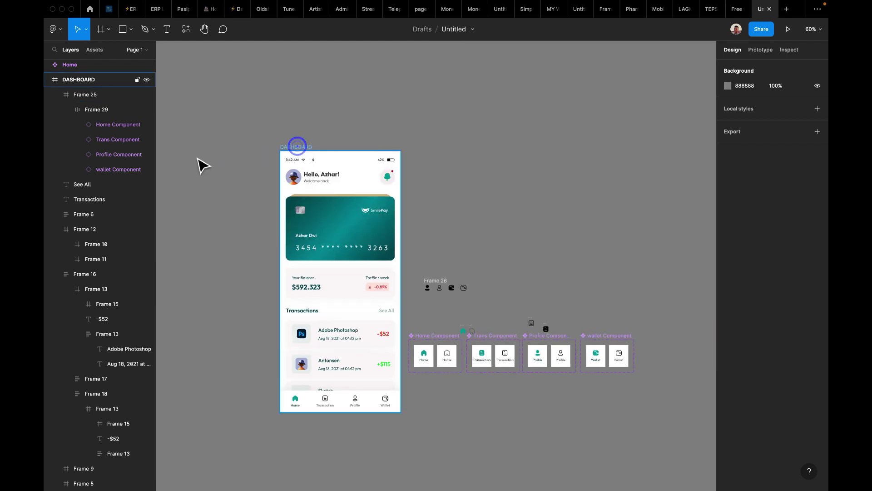
pyautogui.moveTo(297, 146); pyautogui.dragTo(203, 166)
pyautogui.hscroll(-4, 314, 139)
pyautogui.scroll(-2, 314, 139)
pyautogui.click(443, 177)
pyautogui.scroll(3, 445, 176)
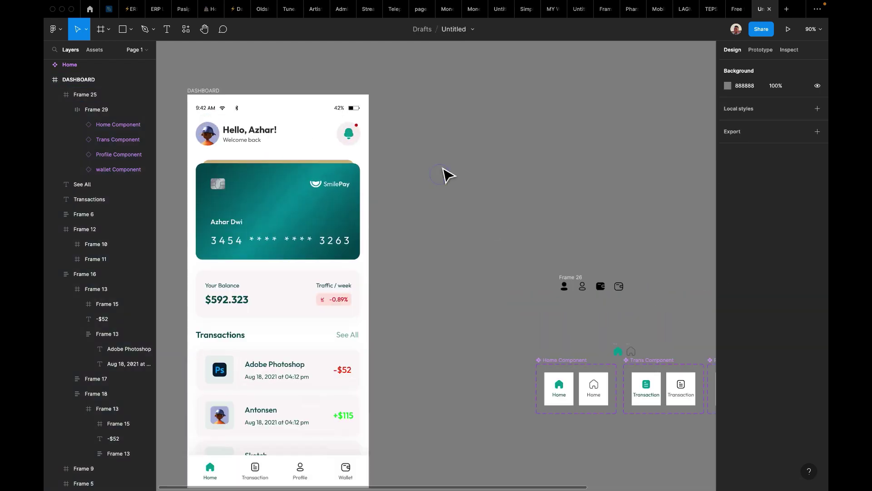
pyautogui.scroll(-4, 530, 210)
# Select all of Frame 26's components and icons and shift them up and right.
pyautogui.moveTo(519, 218); pyautogui.dragTo(548, 279)
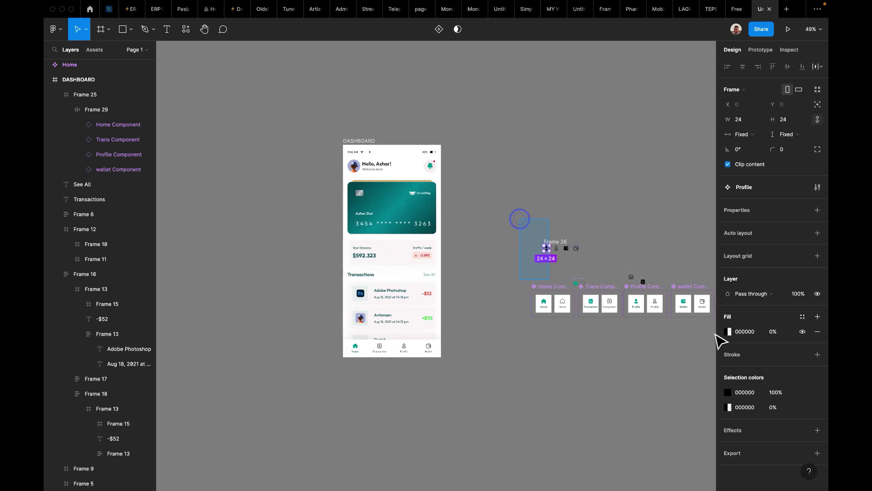
pyautogui.hotkey('ctrl', 'a')
pyautogui.hscroll(5, 715, 334)
pyautogui.click(509, 303)
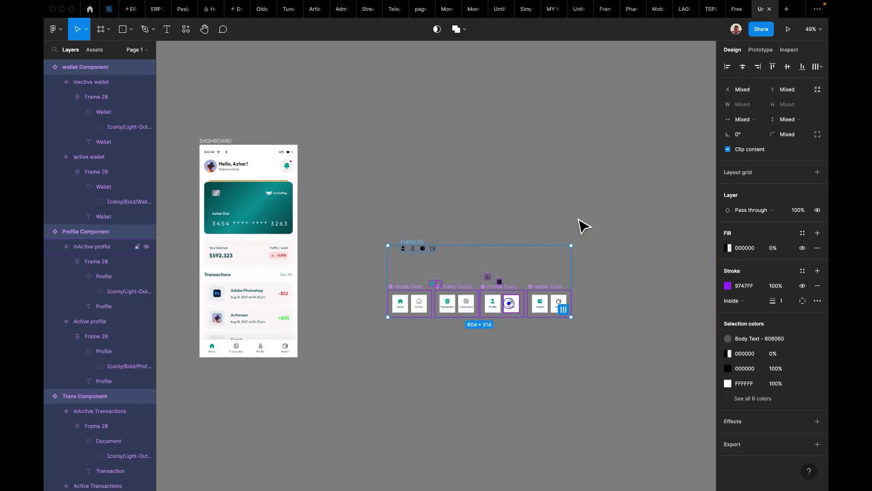
pyautogui.moveTo(584, 226); pyautogui.dragTo(628, 176)
pyautogui.scroll(3, 344, 177)
pyautogui.hscroll(-3, 345, 175)
pyautogui.scroll(-2, 345, 176)
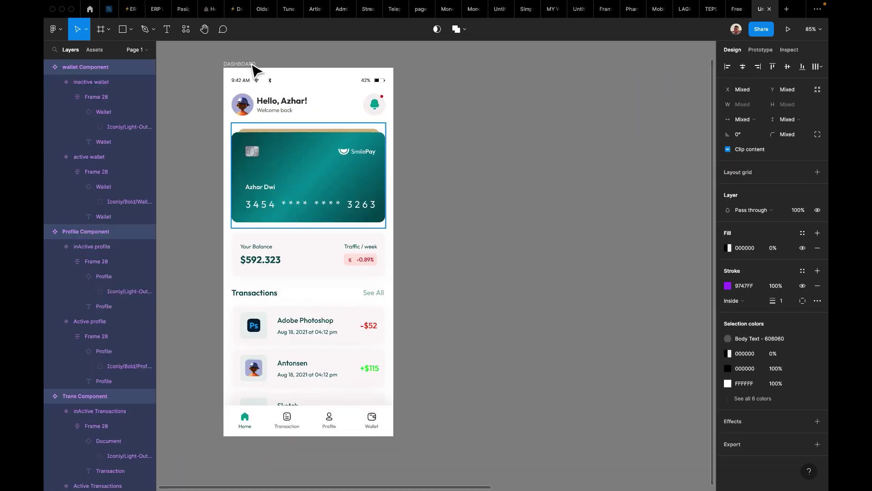
# Duplicate DASHBOARD with Ctrl+D and set the copy's Home item to outline variant Frame 28.
pyautogui.click(249, 65)
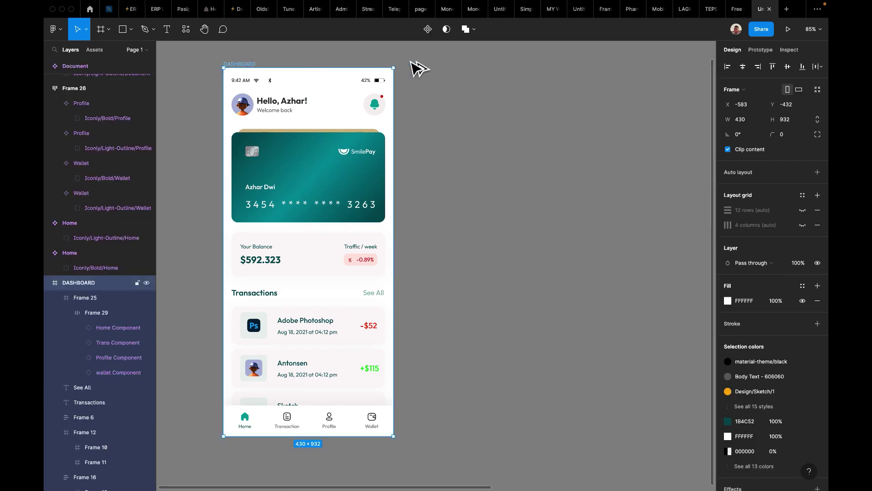
pyautogui.hotkey('ctrl', 'd')
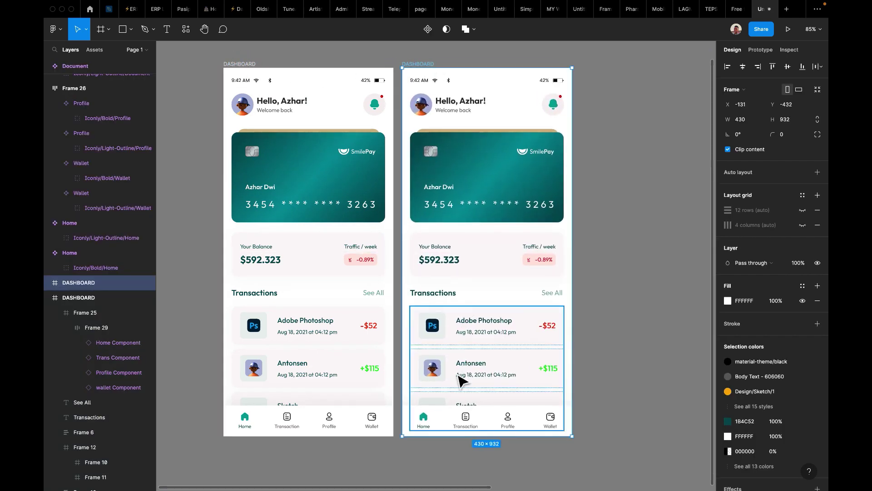
pyautogui.doubleClick(441, 414)
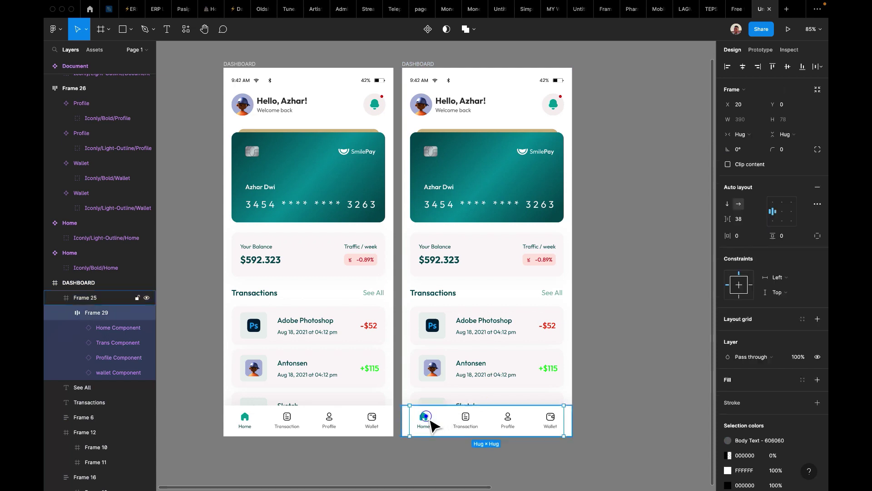
pyautogui.click(430, 420)
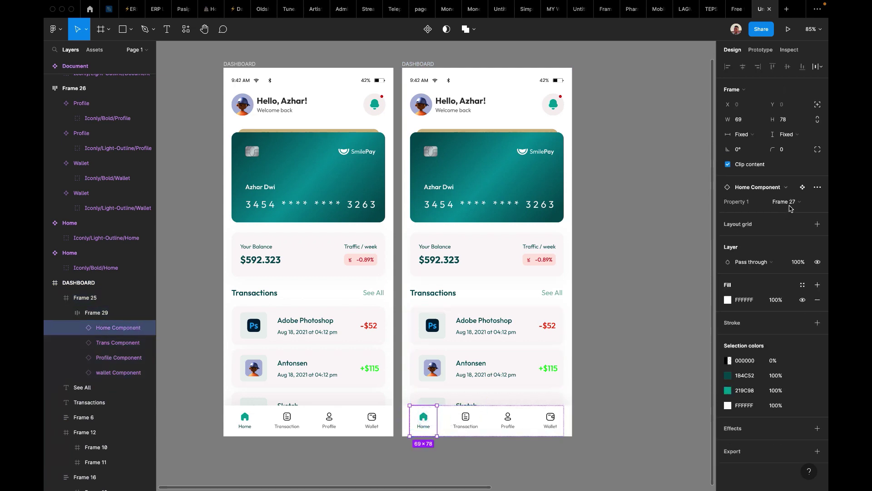
pyautogui.click(790, 203)
pyautogui.click(792, 213)
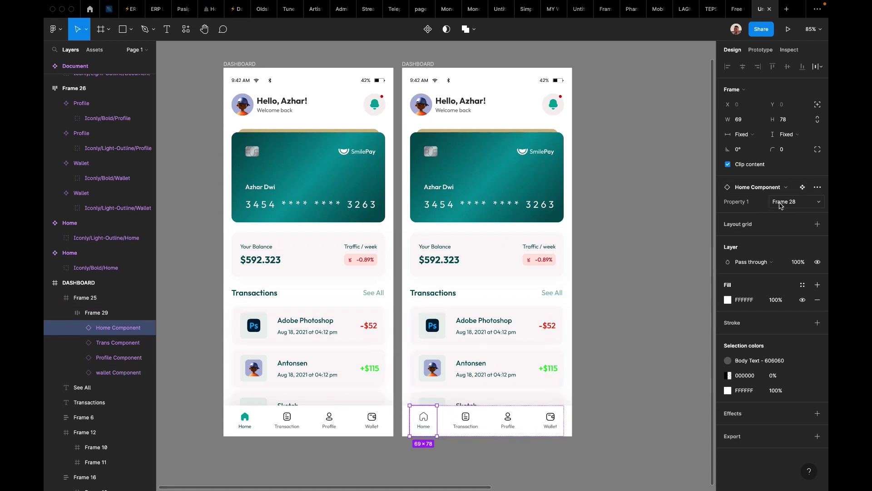
# Rename the filled Home variant Frame 27 to 'active home'.
pyautogui.click(780, 204)
pyautogui.click(781, 201)
pyautogui.hscroll(5, 573, 288)
pyautogui.click(563, 134)
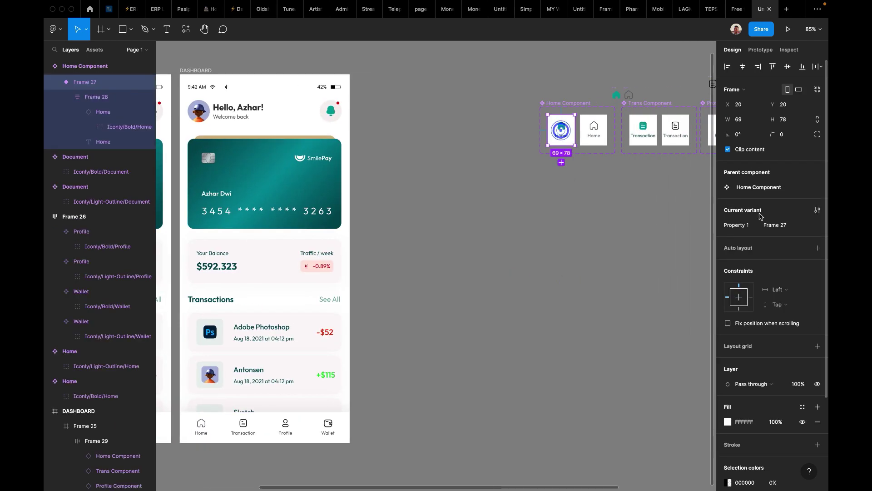
pyautogui.click(783, 228)
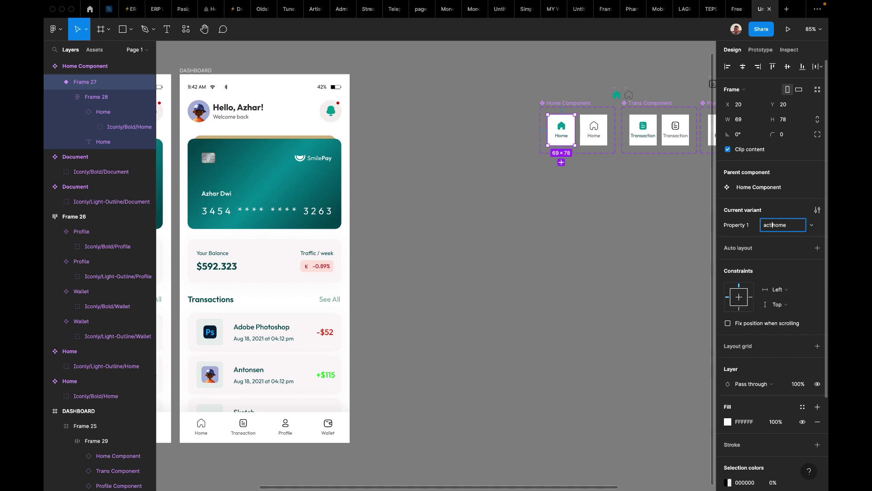
pyautogui.press('Return')
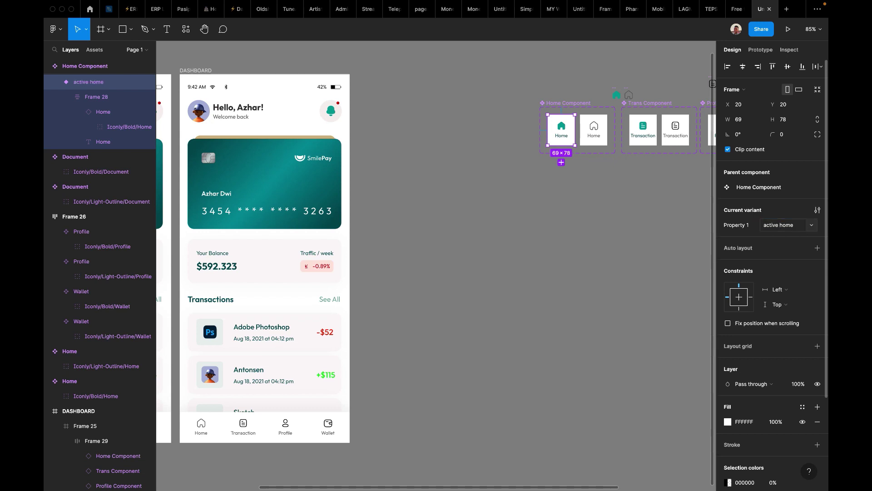
# Rename the outline Home variant Frame 28 to 'inactive home'.
pyautogui.click(593, 129)
pyautogui.click(776, 225)
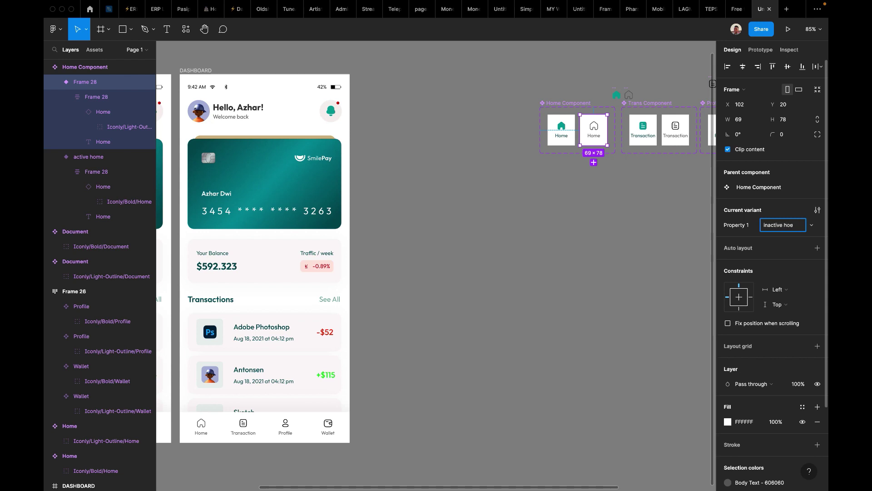
pyautogui.write('inactive home')
pyautogui.press('Return')
# Set the duplicate screen's Trans Component to its Active Transactions variant.
pyautogui.scroll(-5, 536, 259)
pyautogui.hscroll(-5, 535, 259)
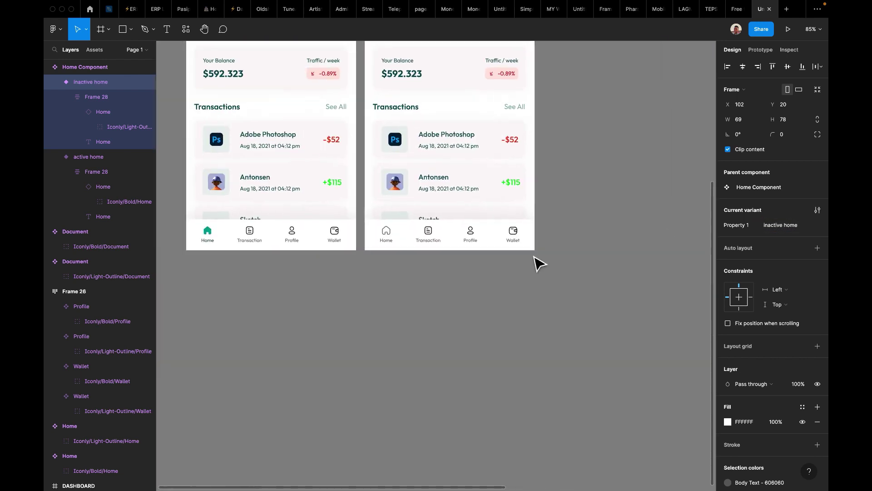
pyautogui.click(431, 242)
pyautogui.scroll(2, 430, 241)
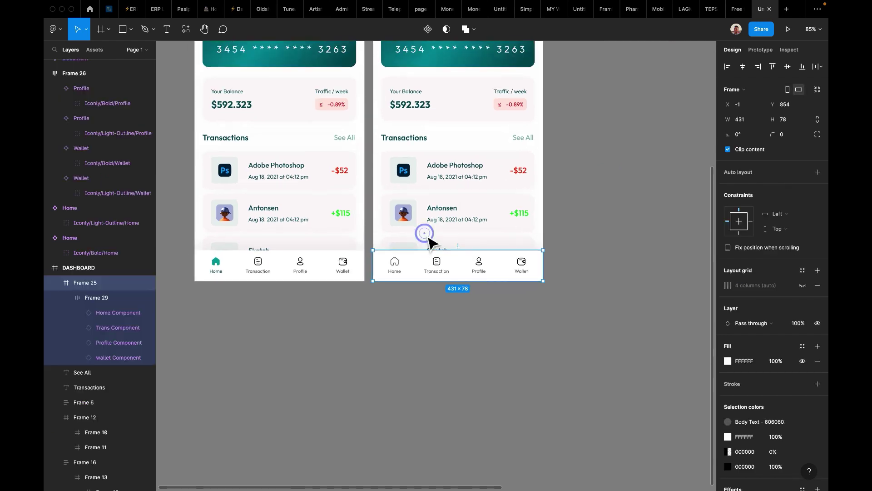
pyautogui.scroll(5, 438, 273)
pyautogui.scroll(-2, 452, 272)
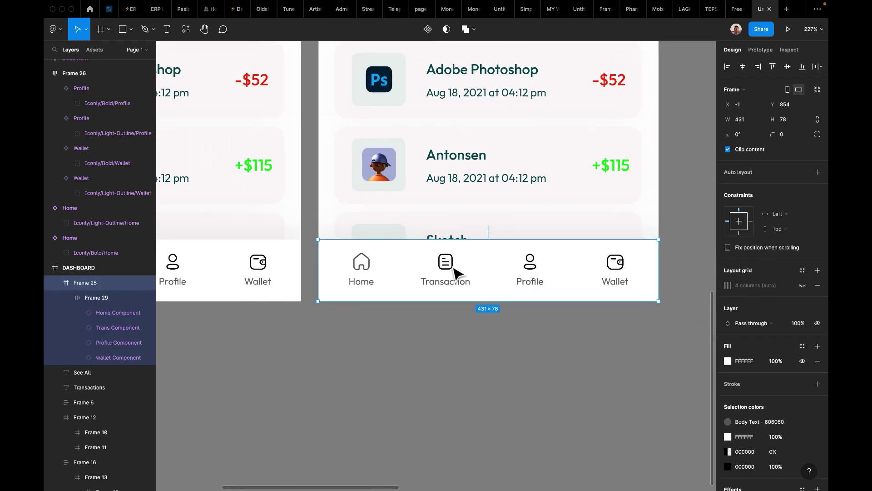
pyautogui.scroll(4, 458, 274)
pyautogui.scroll(-2, 458, 273)
pyautogui.hscroll(-2, 458, 272)
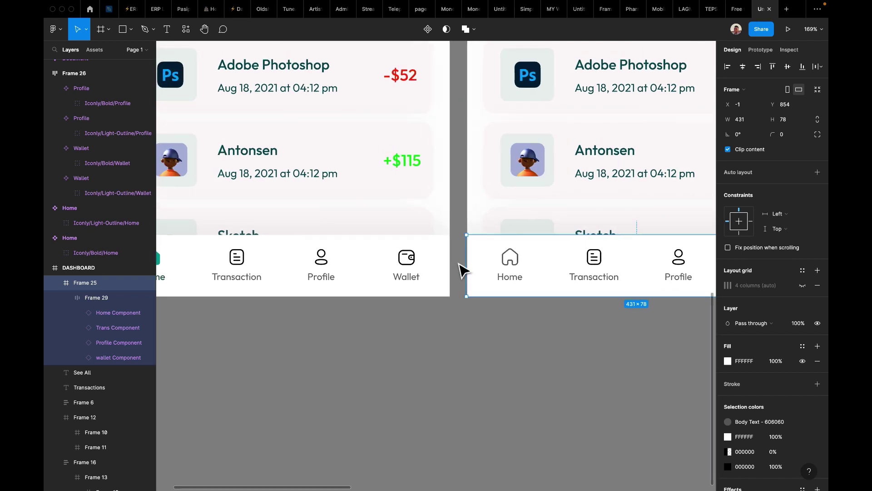
pyautogui.scroll(1, 461, 272)
pyautogui.hscroll(3, 462, 271)
pyautogui.scroll(1, 462, 270)
pyautogui.doubleClick(476, 296)
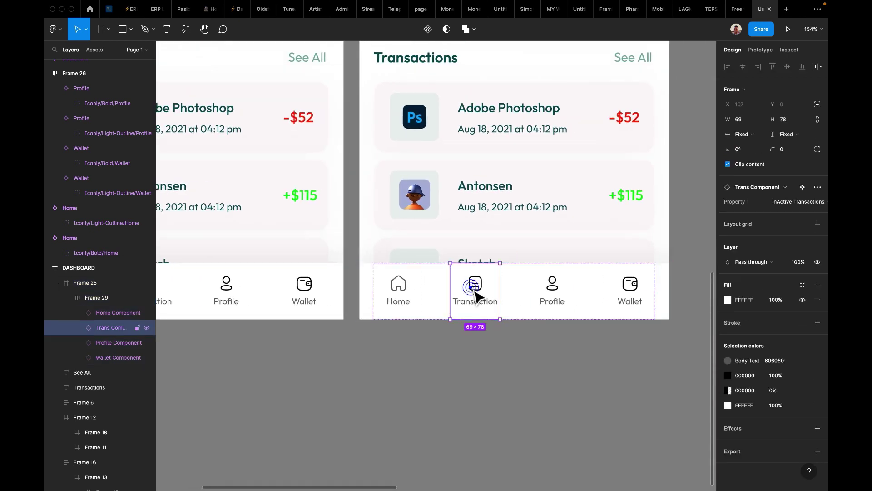
pyautogui.hscroll(3, 631, 312)
pyautogui.scroll(1, 631, 312)
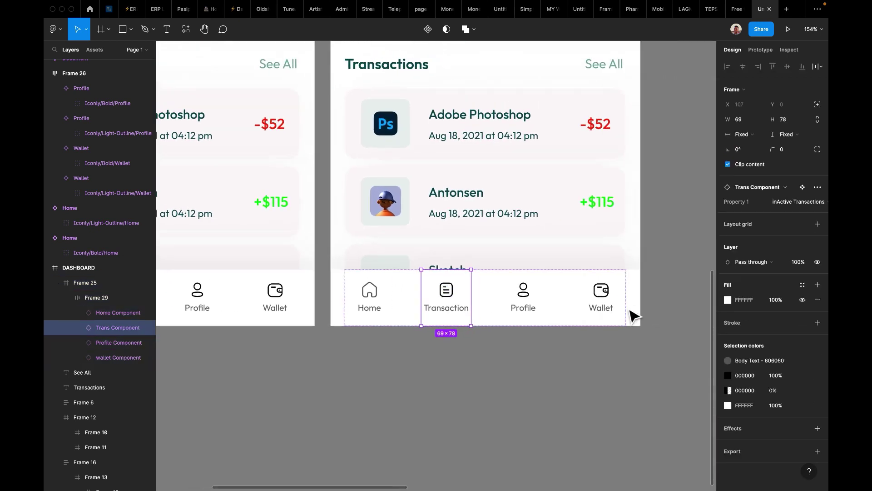
pyautogui.click(787, 202)
pyautogui.click(790, 189)
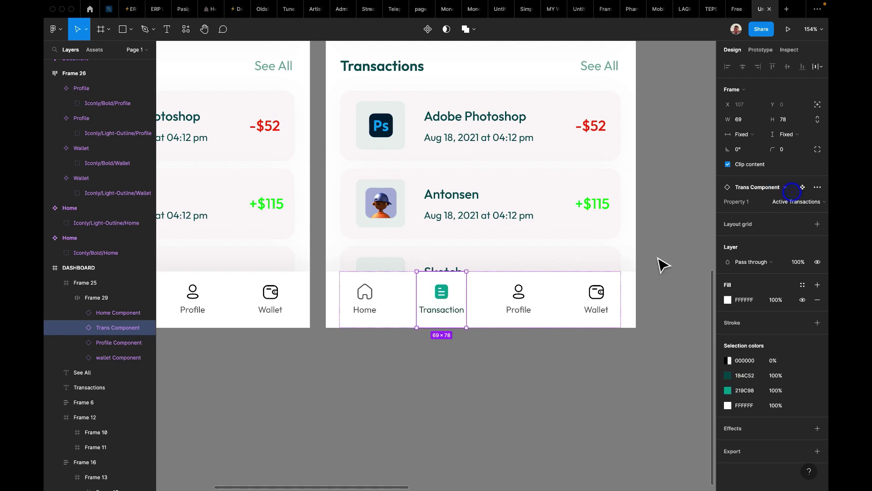
pyautogui.scroll(-5, 672, 271)
# Add an on-click prototype link from the active home variant to the first DASHBOARD screen.
pyautogui.click(677, 274)
pyautogui.hscroll(3, 674, 272)
pyautogui.scroll(1, 675, 271)
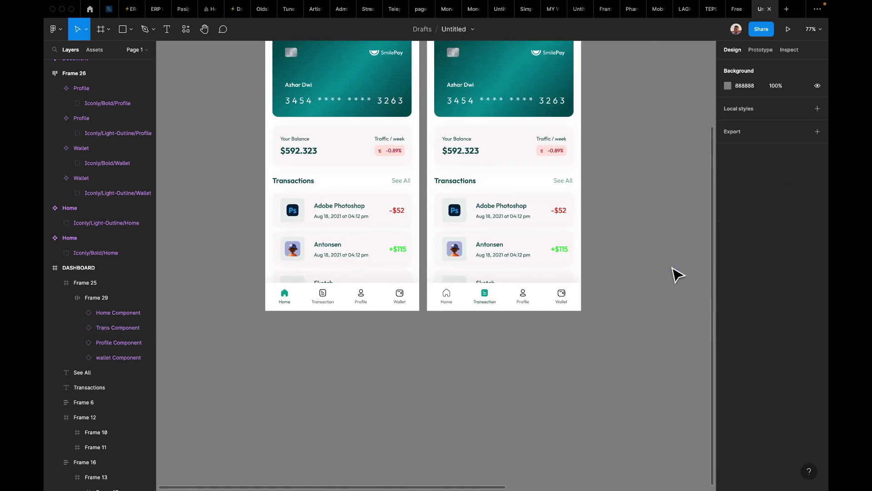
pyautogui.scroll(3, 503, 336)
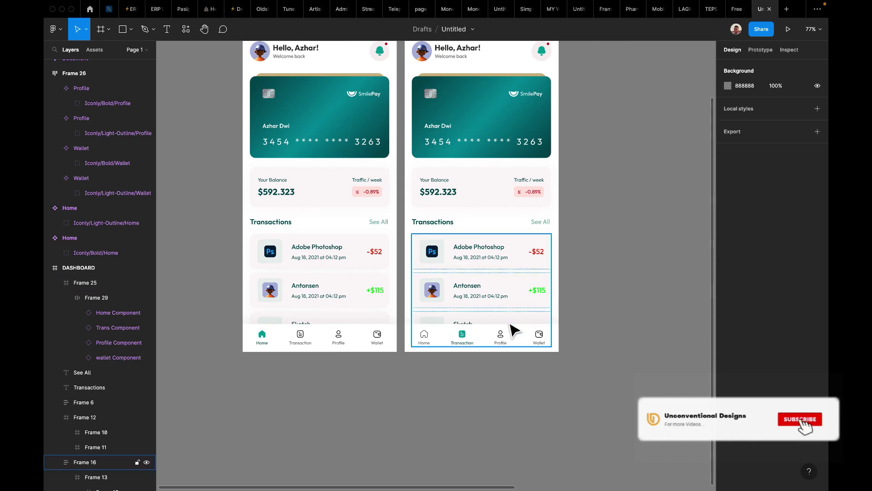
pyautogui.hscroll(5, 515, 330)
pyautogui.scroll(2, 514, 330)
pyautogui.scroll(-3, 515, 330)
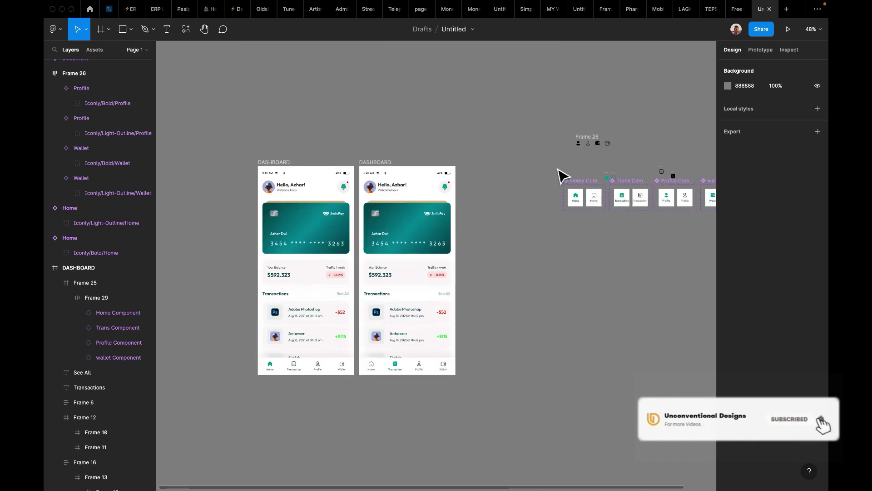
pyautogui.click(580, 199)
pyautogui.hotkey('shift', 'e')
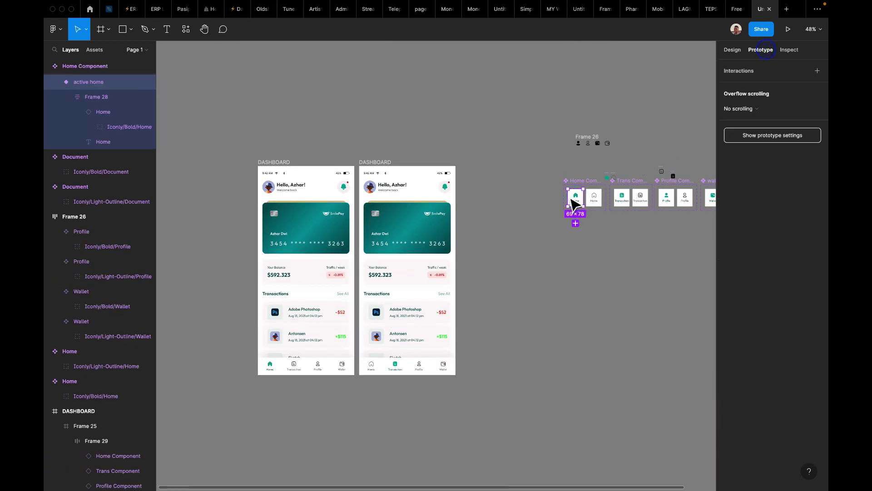
pyautogui.moveTo(568, 198); pyautogui.dragTo(334, 273)
pyautogui.click(518, 321)
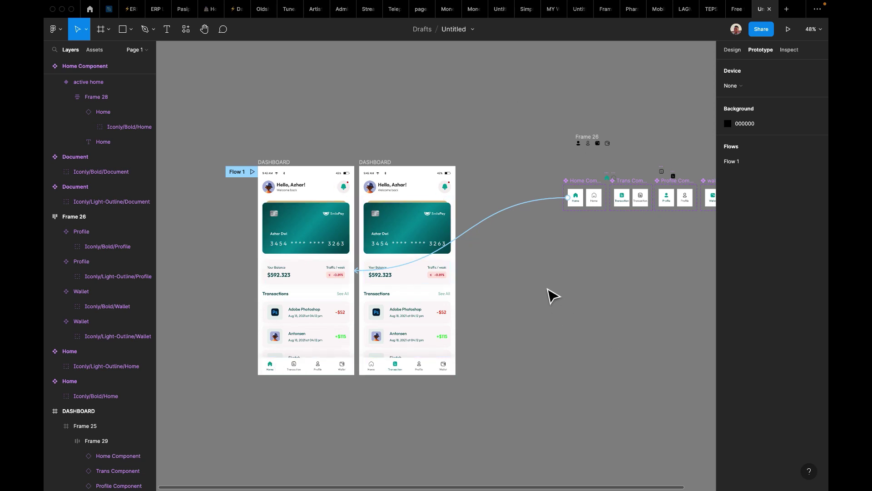
# Delete the new prototype connection from the active home variant.
pyautogui.click(521, 206)
pyautogui.hscroll(3, 523, 265)
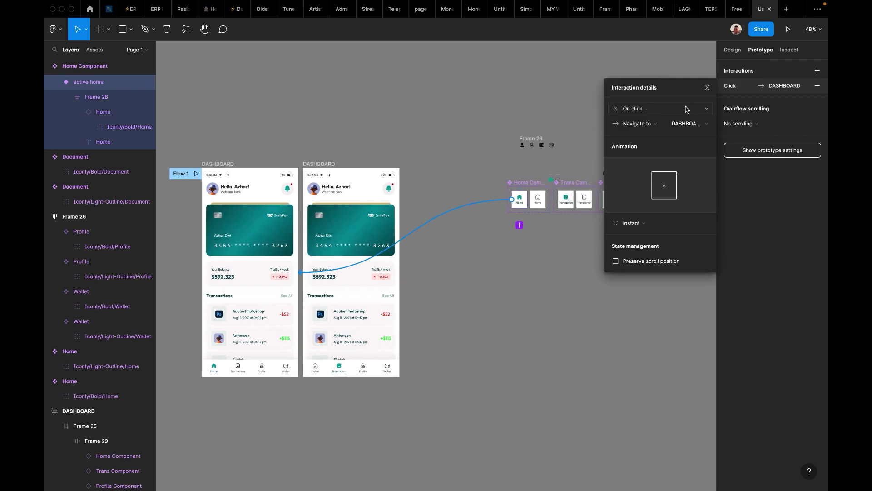
pyautogui.click(468, 186)
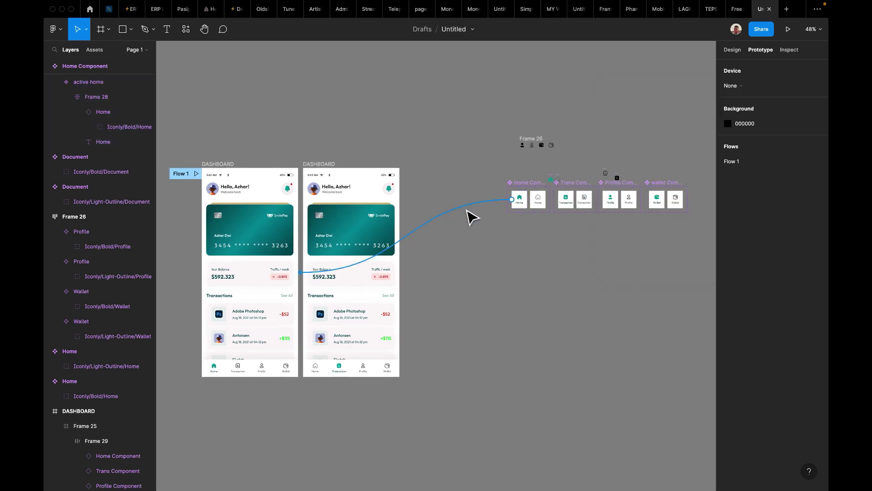
pyautogui.click(463, 205)
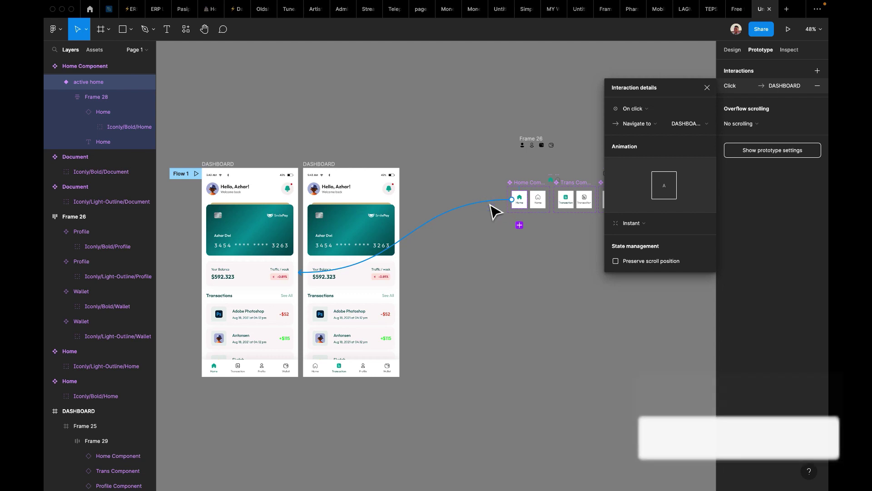
pyautogui.scroll(2, 490, 205)
pyautogui.scroll(-1, 495, 212)
pyautogui.hscroll(-2, 494, 211)
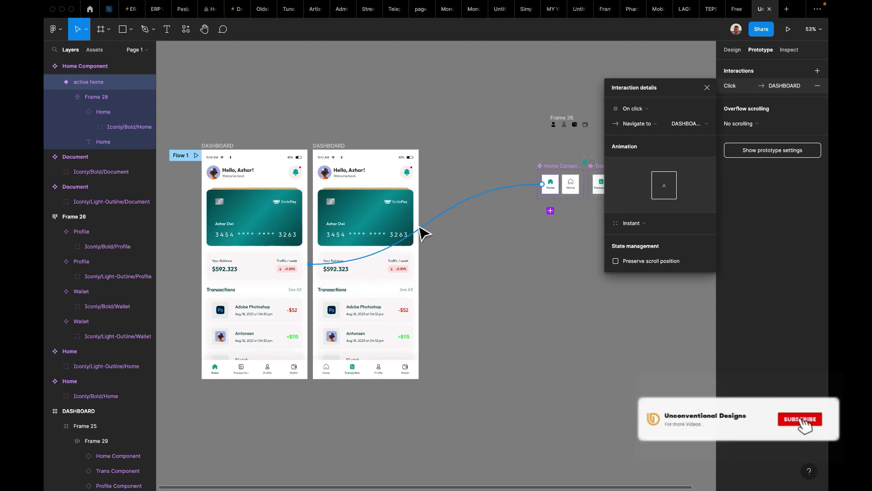
pyautogui.click(457, 209)
pyautogui.press('Delete')
# Pan across the finished file to view both DASHBOARD screens, with Wallet active on the second.
pyautogui.scroll(5, 464, 248)
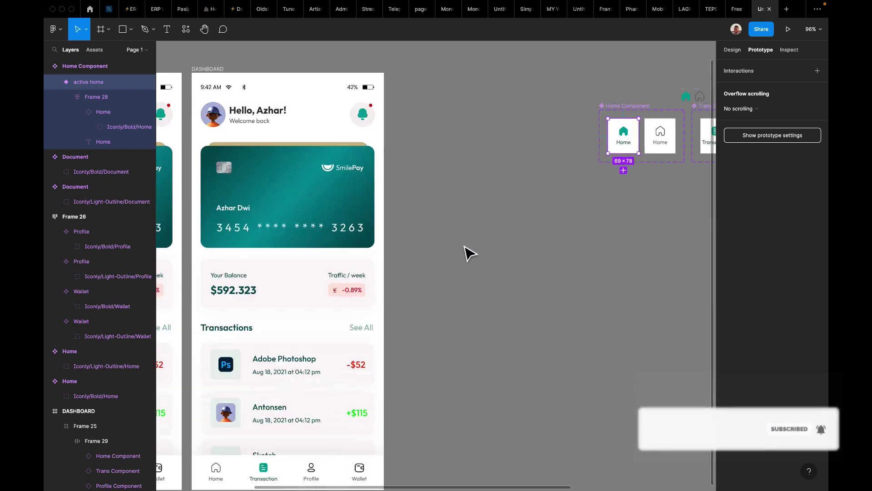
pyautogui.scroll(-3, 464, 248)
pyautogui.hscroll(-3, 464, 247)
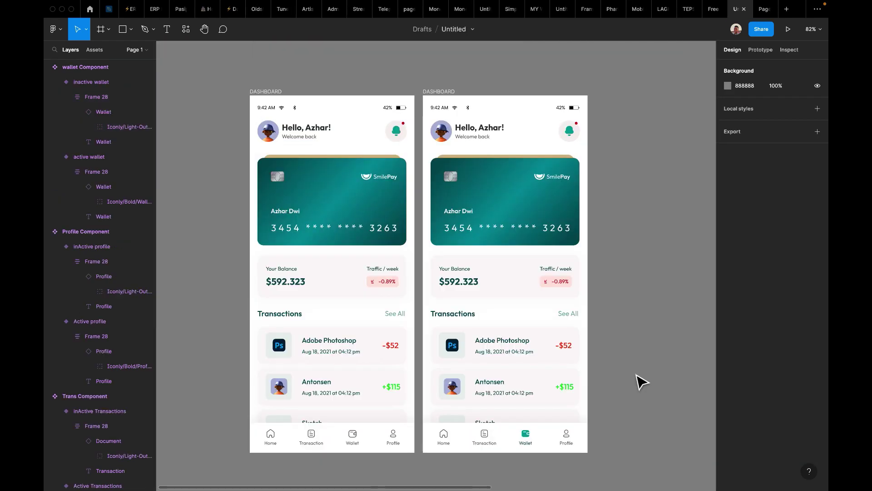